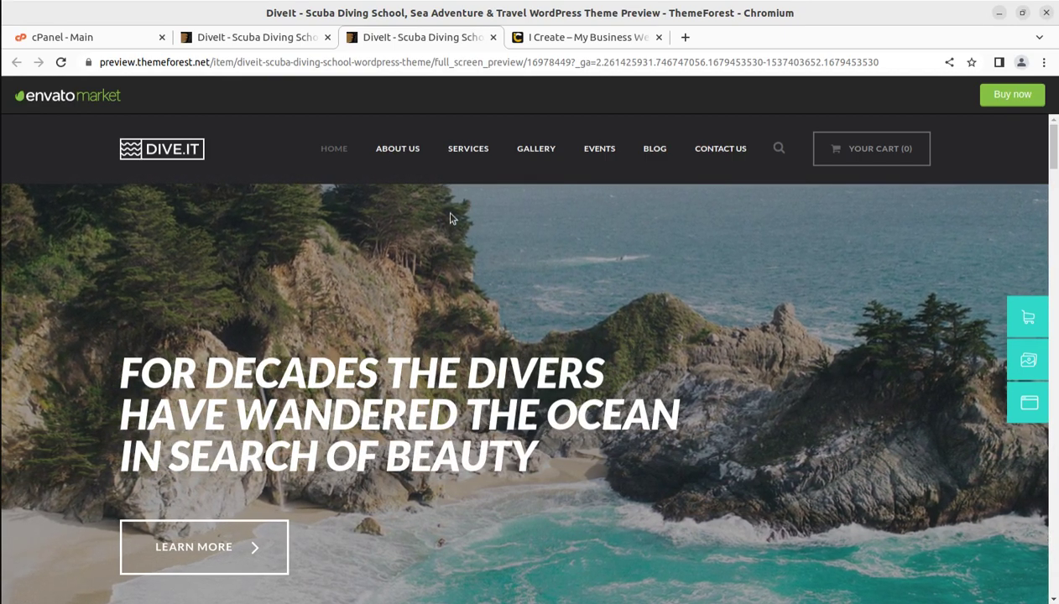
Look through the About page of the DiveIt theme's live preview
{"action": "mouse_move", "coordinate": [392, 157]}
{"action": "left_click", "coordinate": [389, 206]}
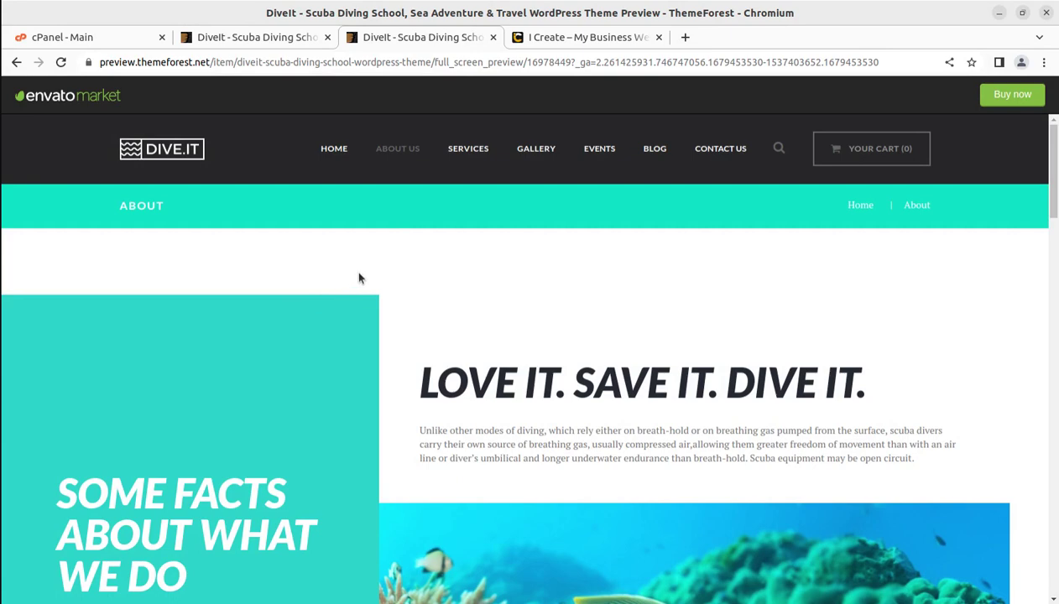
{"action": "scroll", "coordinate": [616, 404], "scroll_direction": "down", "scroll_amount": 3}
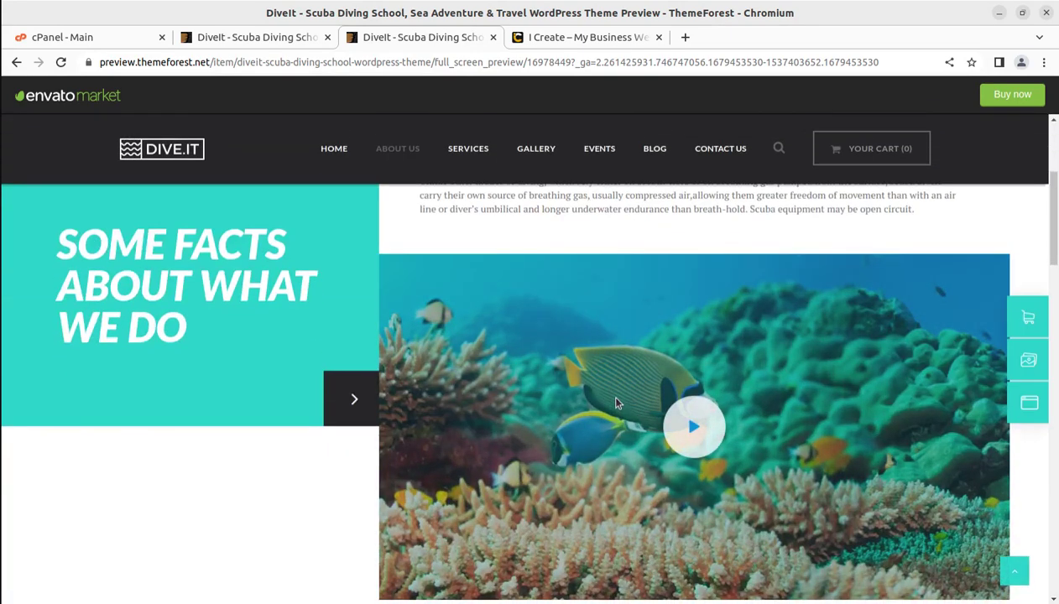
{"action": "scroll", "coordinate": [616, 404], "scroll_direction": "up", "scroll_amount": 5}
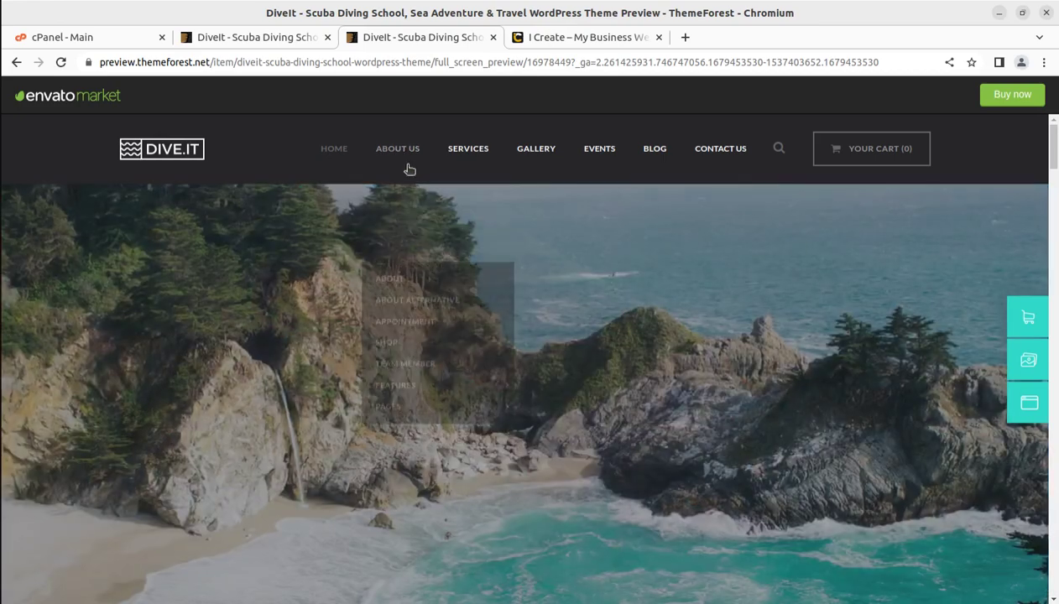
{"action": "mouse_move", "coordinate": [412, 168]}
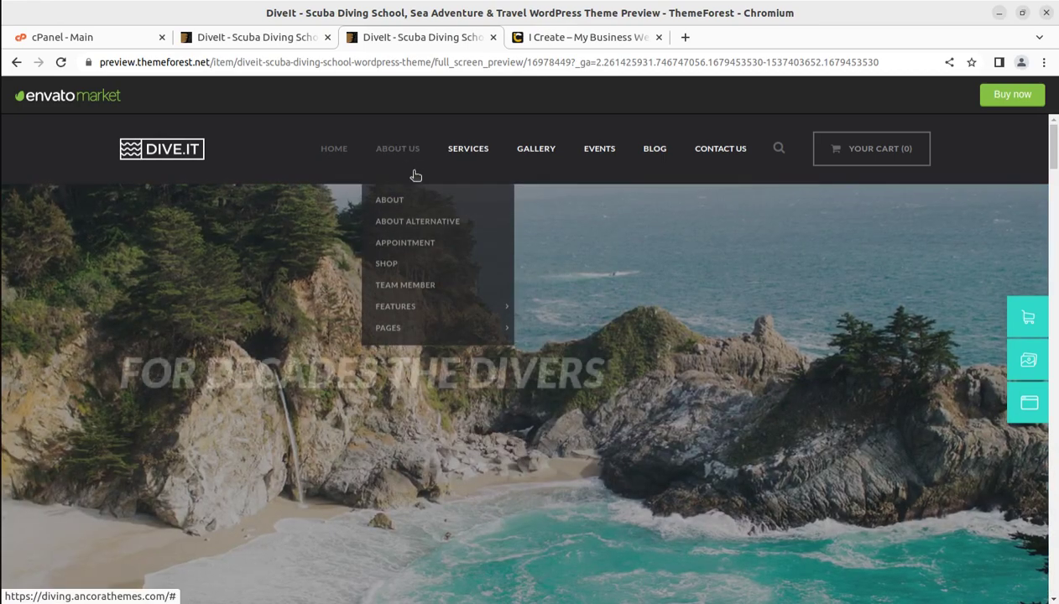
{"action": "left_click", "coordinate": [402, 204]}
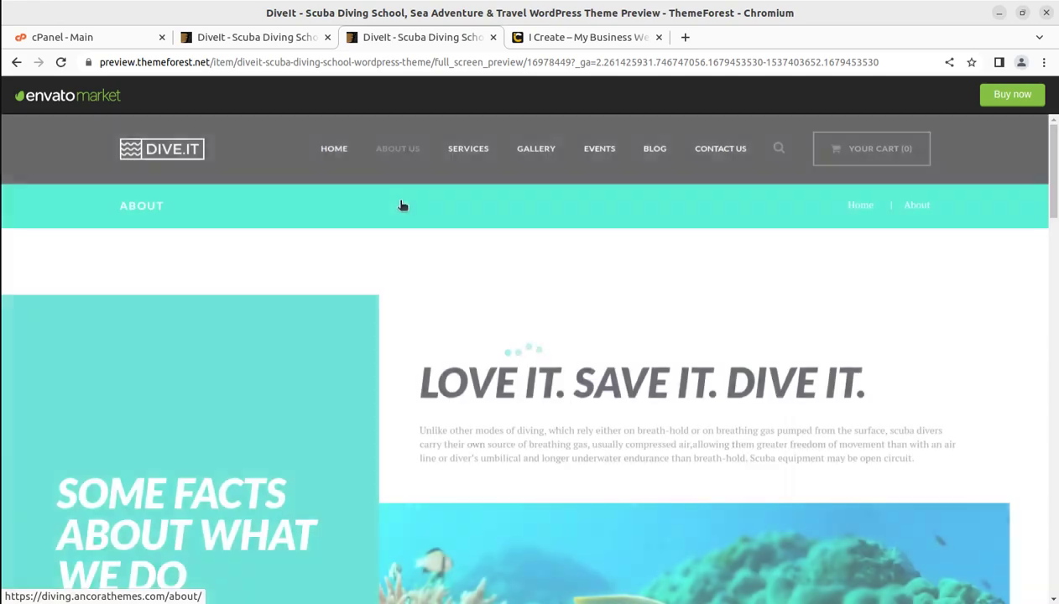
Open the Our Services page of the theme preview and examine its content down to the footer
{"action": "mouse_move", "coordinate": [468, 224]}
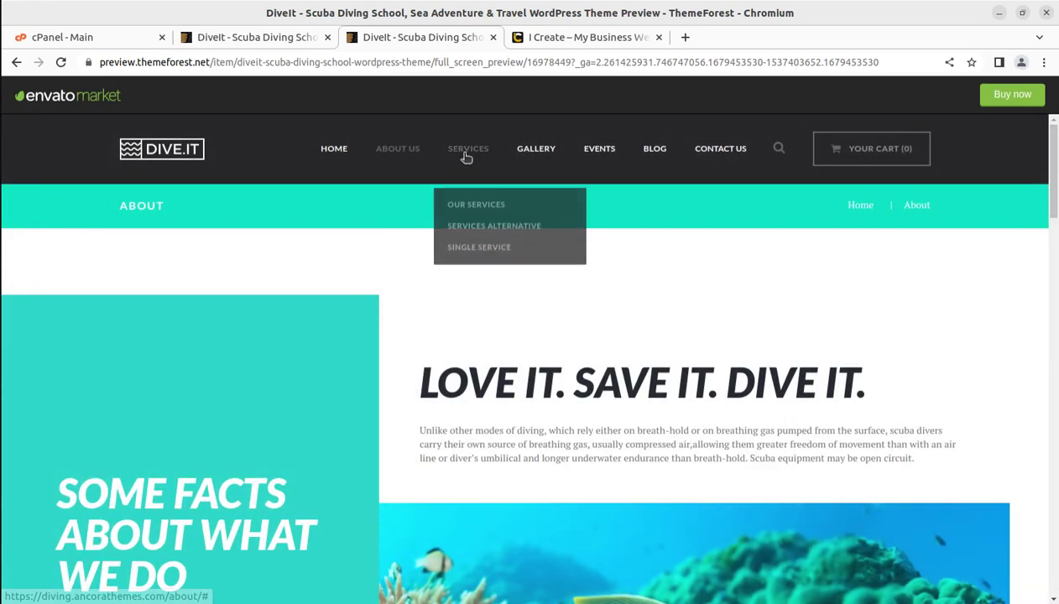
{"action": "left_click", "coordinate": [476, 205]}
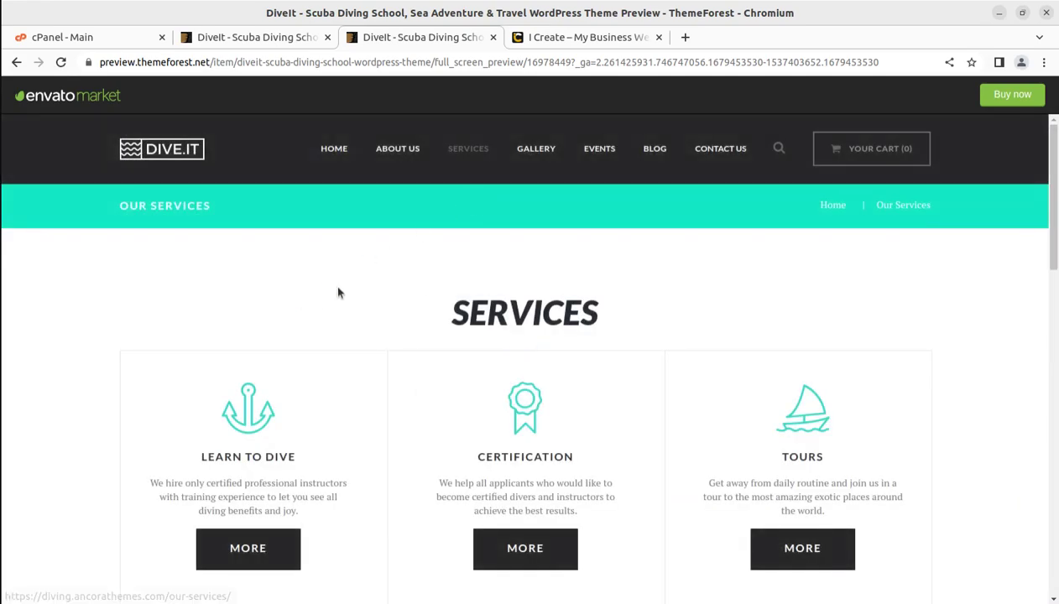
{"action": "scroll", "coordinate": [402, 262], "scroll_direction": "down", "scroll_amount": 5}
{"action": "scroll", "coordinate": [403, 264], "scroll_direction": "down", "scroll_amount": 3}
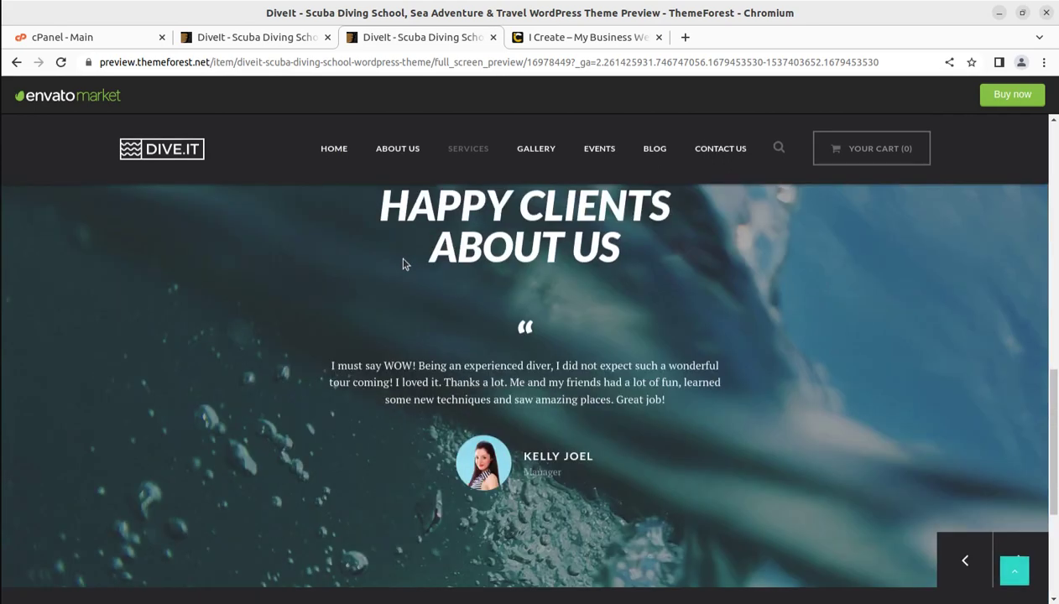
{"action": "scroll", "coordinate": [403, 265], "scroll_direction": "down", "scroll_amount": 3}
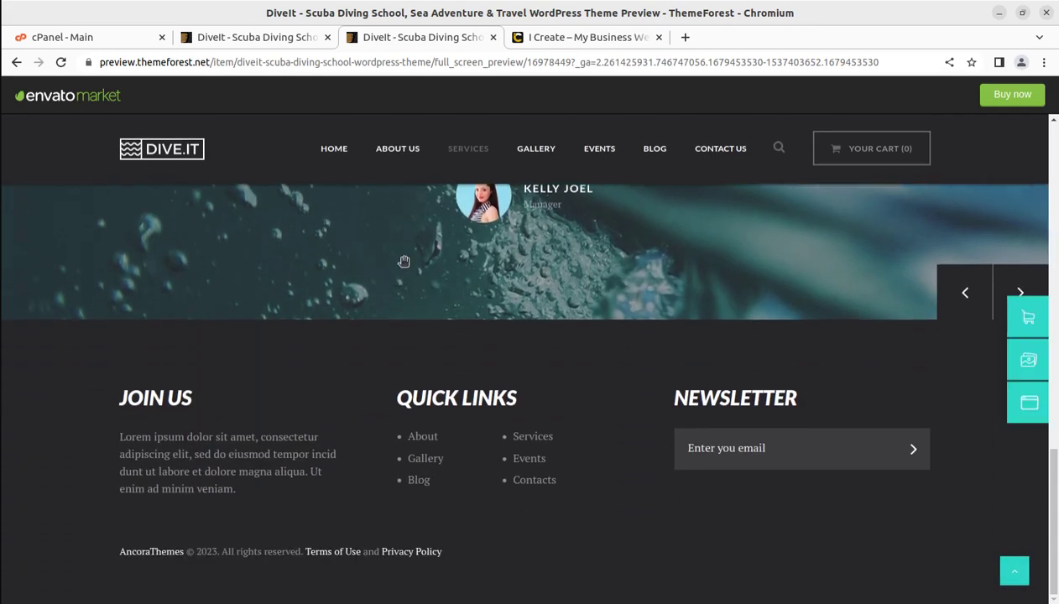
{"action": "scroll", "coordinate": [404, 262], "scroll_direction": "up", "scroll_amount": 5}
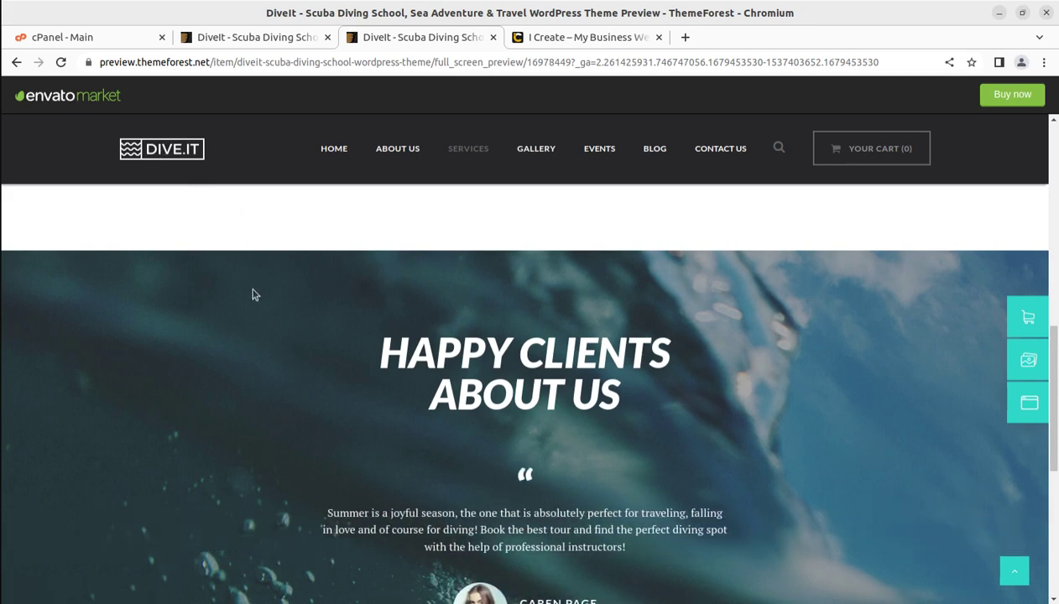
Switch to the DiveIt item page on ThemeForest and examine the theme's title, author, publication date and last update
{"action": "left_click", "coordinate": [252, 38]}
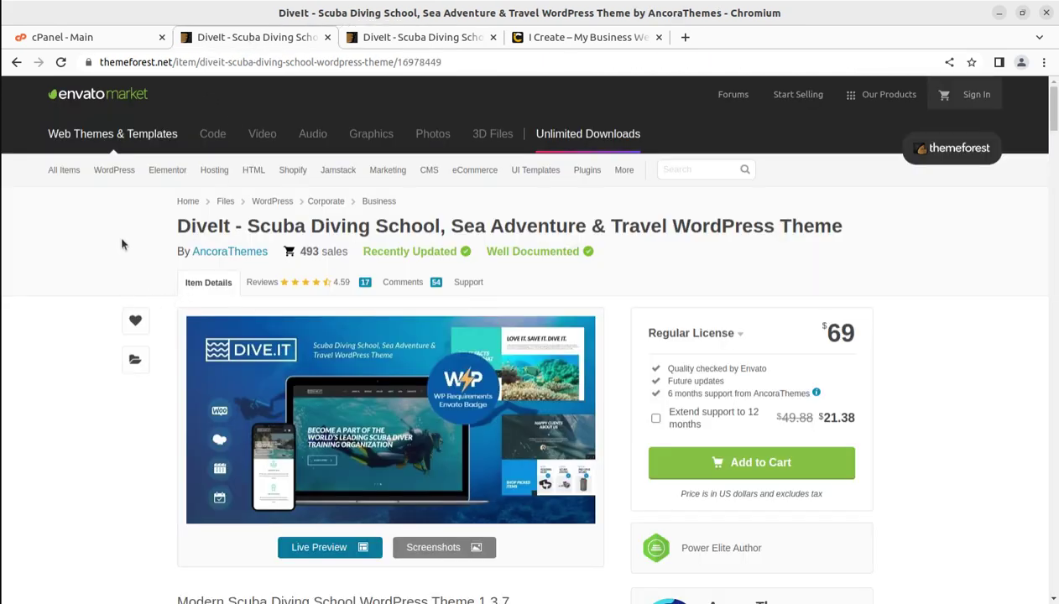
{"action": "left_click_drag", "start_coordinate": [246, 226], "coordinate": [527, 226]}
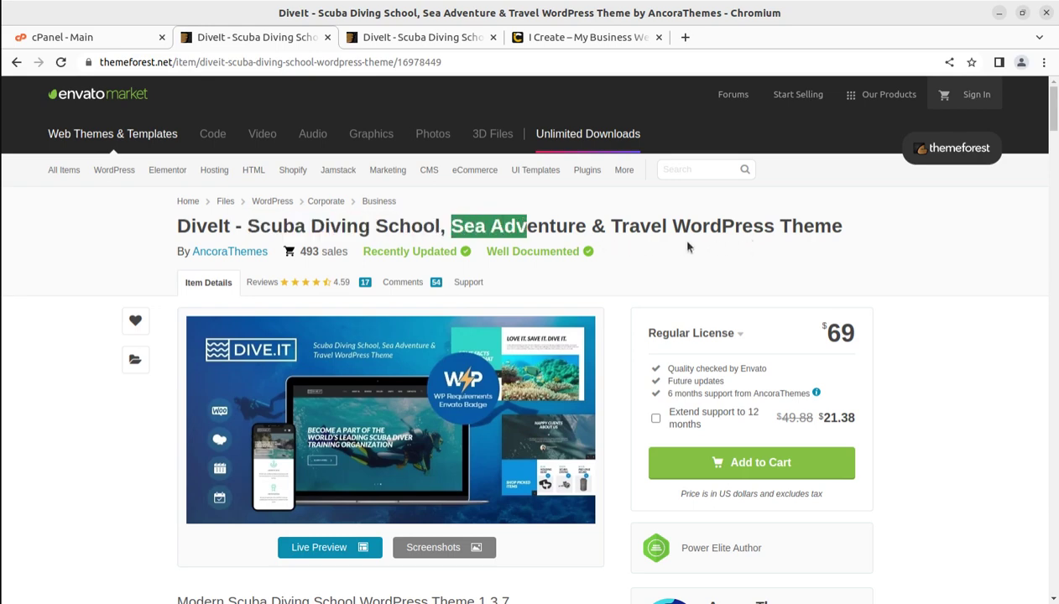
{"action": "scroll", "coordinate": [688, 248], "scroll_direction": "down", "scroll_amount": 3}
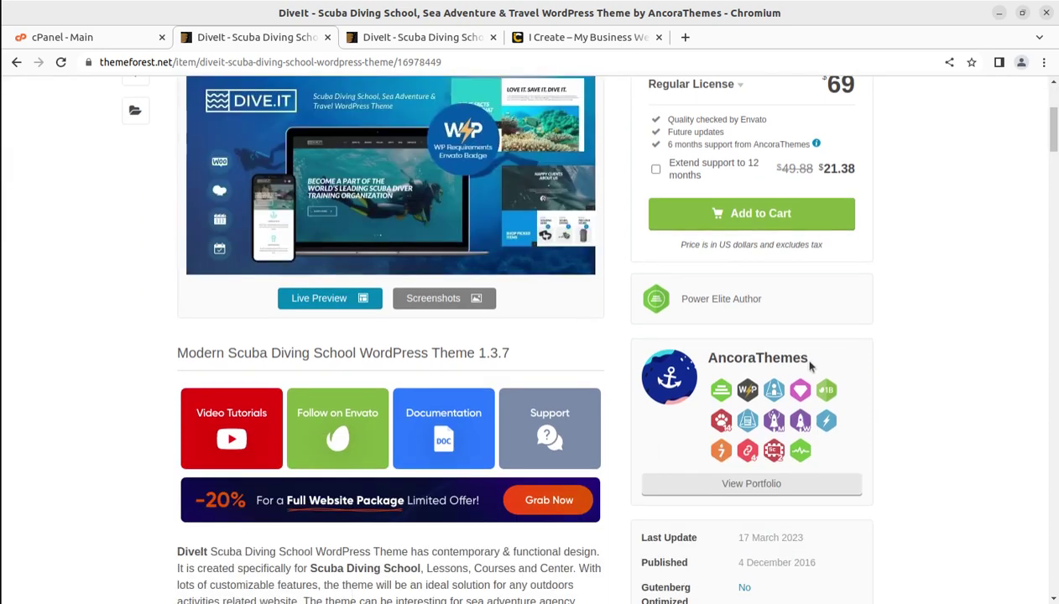
{"action": "left_click_drag", "start_coordinate": [810, 363], "coordinate": [702, 359]}
{"action": "scroll", "coordinate": [799, 451], "scroll_direction": "down", "scroll_amount": 2}
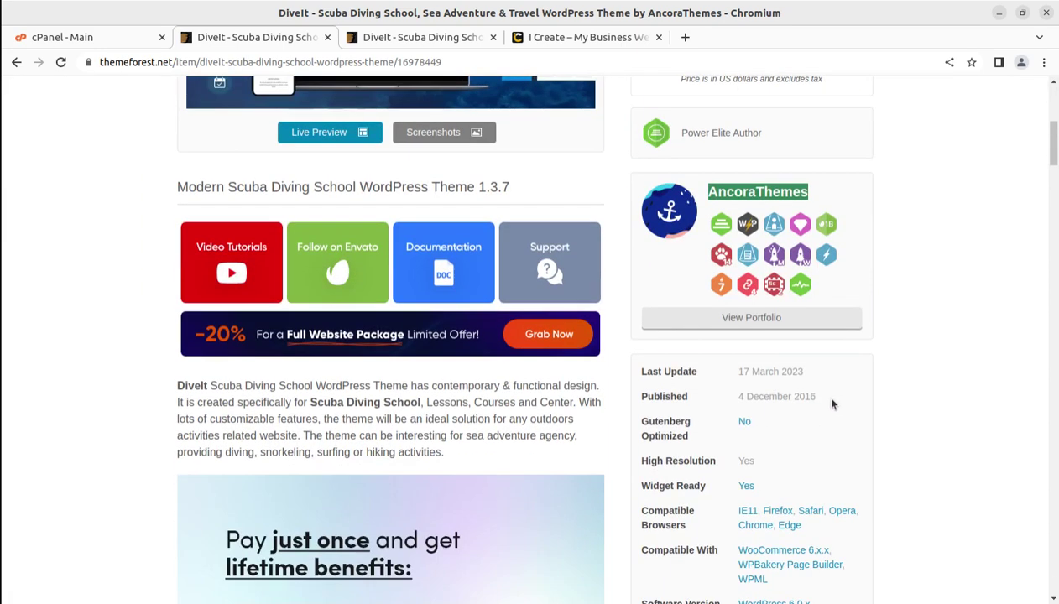
{"action": "left_click_drag", "start_coordinate": [818, 397], "coordinate": [718, 400]}
{"action": "left_click_drag", "start_coordinate": [808, 371], "coordinate": [725, 375]}
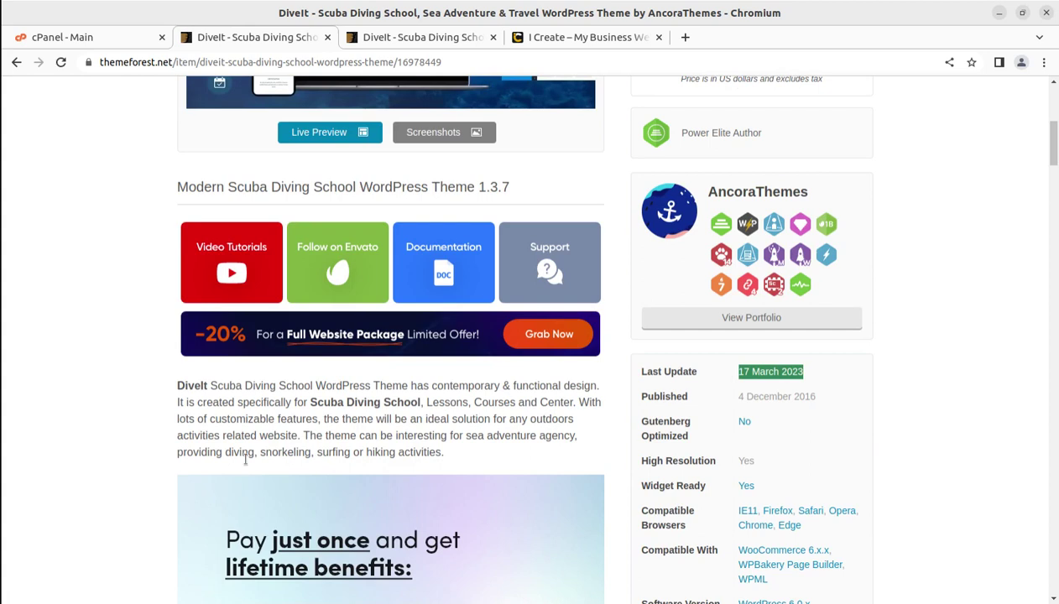
Read the theme's description, lifetime benefits and supported software versions on the item page
{"action": "left_click", "coordinate": [116, 434]}
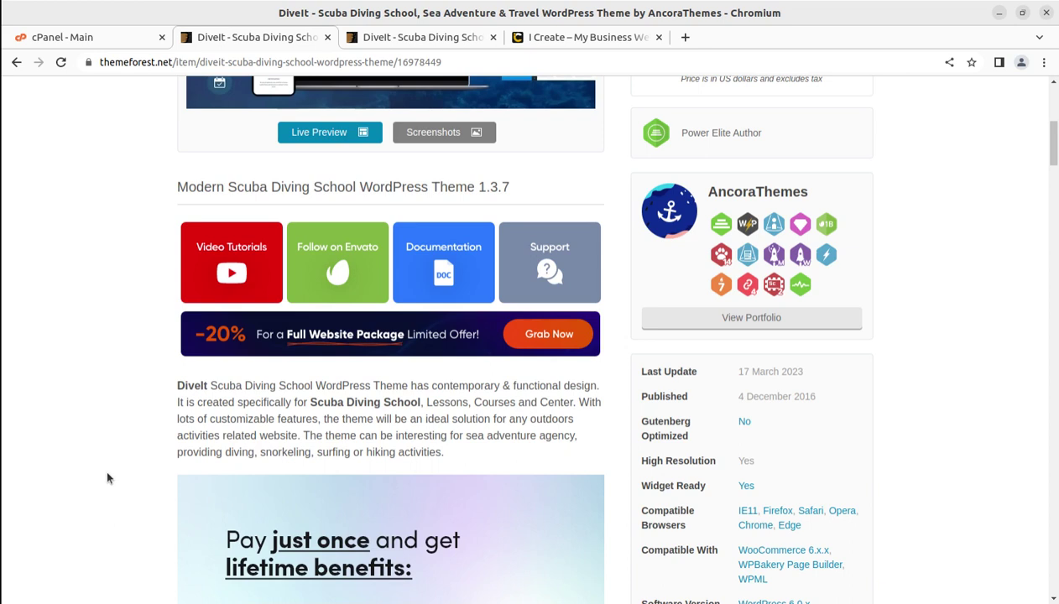
{"action": "scroll", "coordinate": [107, 478], "scroll_direction": "down", "scroll_amount": 1}
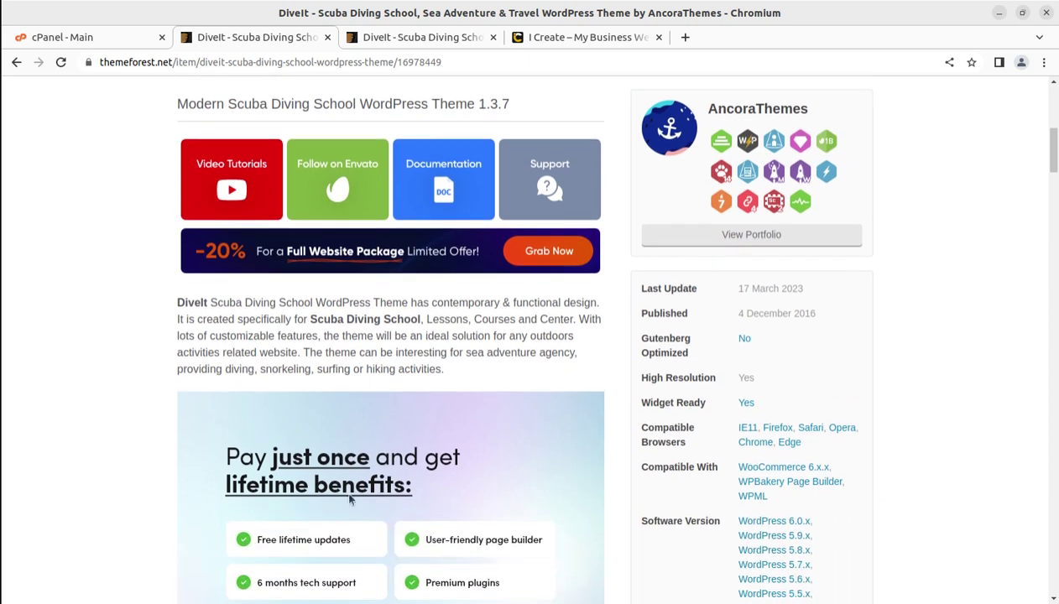
{"action": "scroll", "coordinate": [789, 567], "scroll_direction": "down", "scroll_amount": 2}
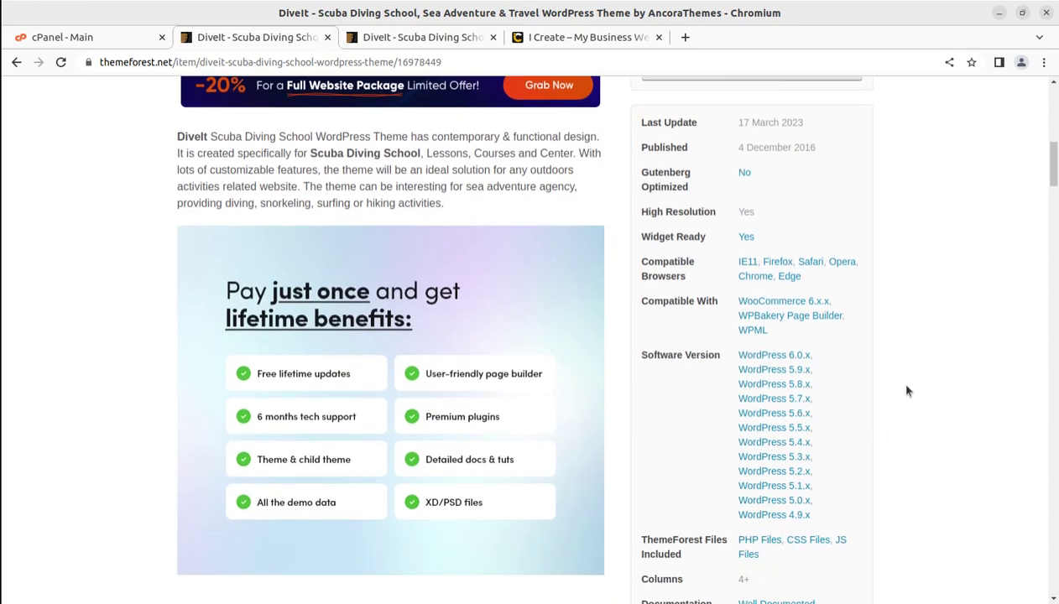
{"action": "scroll", "coordinate": [206, 348], "scroll_direction": "up", "scroll_amount": 8}
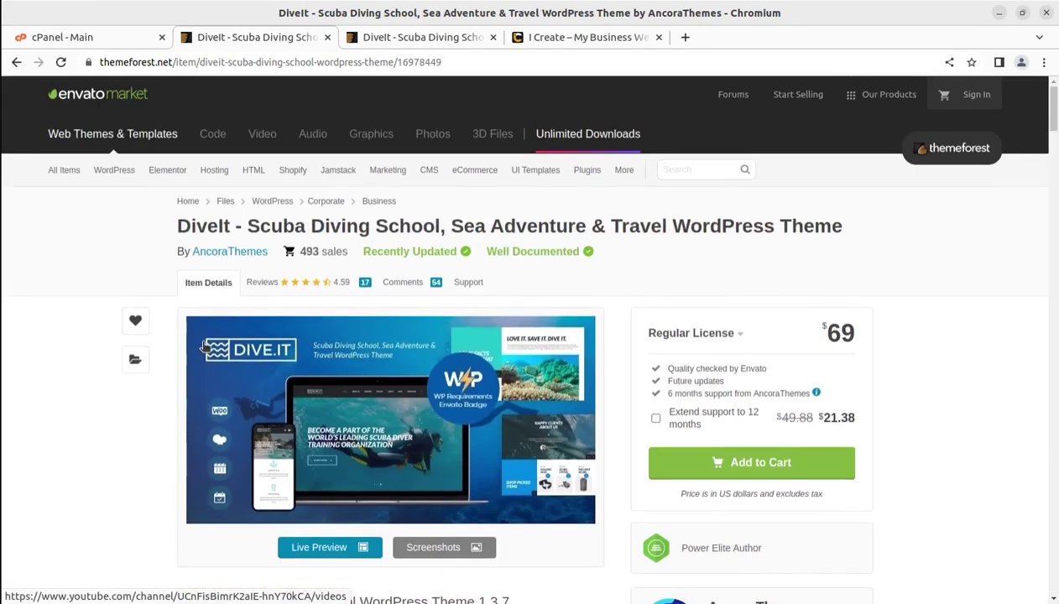
{"action": "mouse_move", "coordinate": [204, 347]}
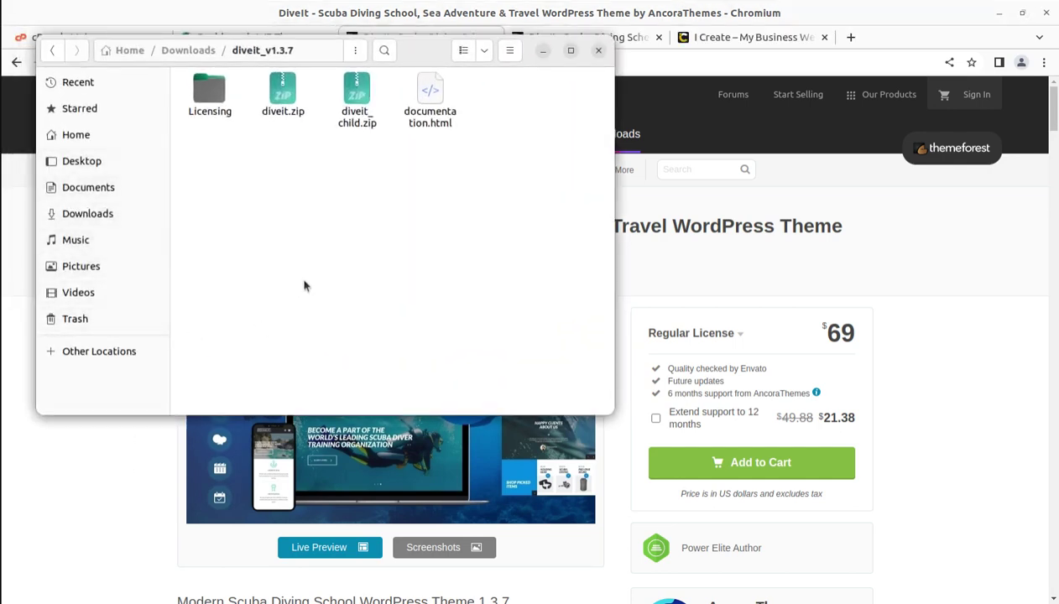
Inspect the Licensing folder, diveit.zip, diveit_child.zip and documentation.html in the diveit_v1.3.7 download folder, then minimize the file manager
{"action": "left_click", "coordinate": [209, 102]}
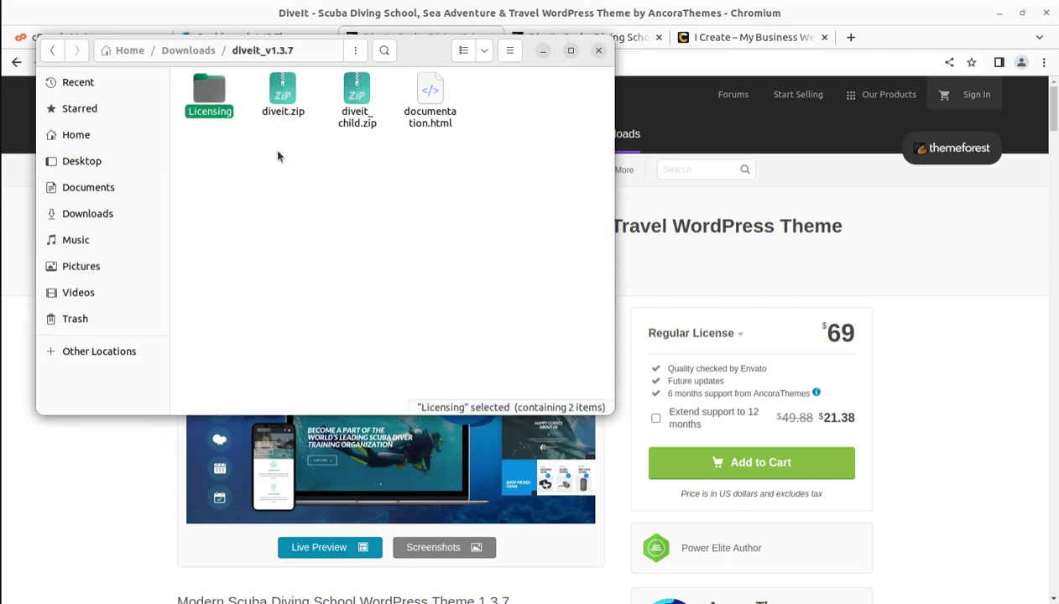
{"action": "left_click", "coordinate": [281, 119]}
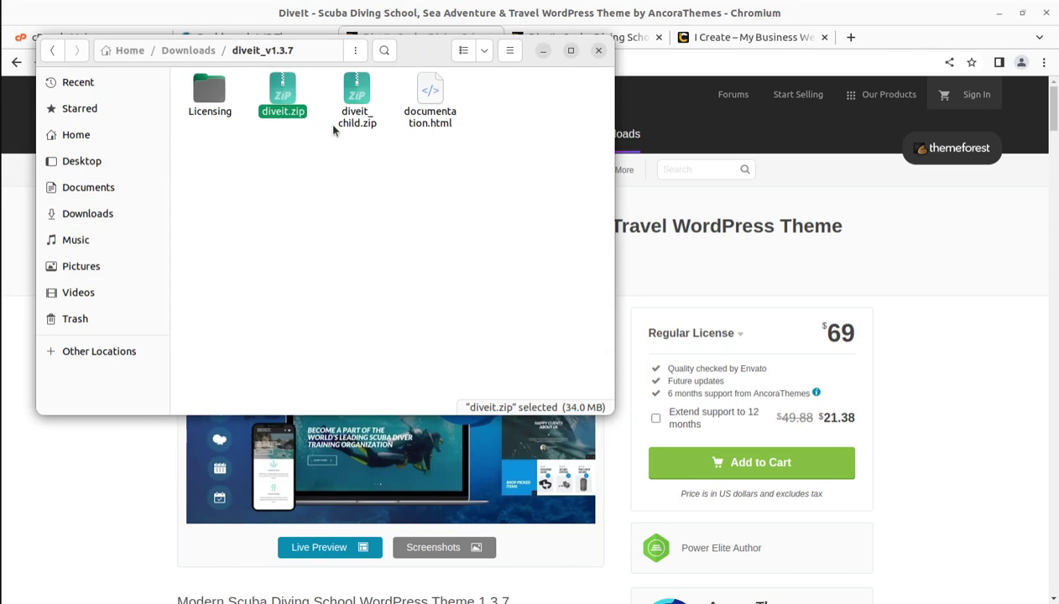
{"action": "left_click", "coordinate": [354, 118]}
{"action": "left_click", "coordinate": [431, 119]}
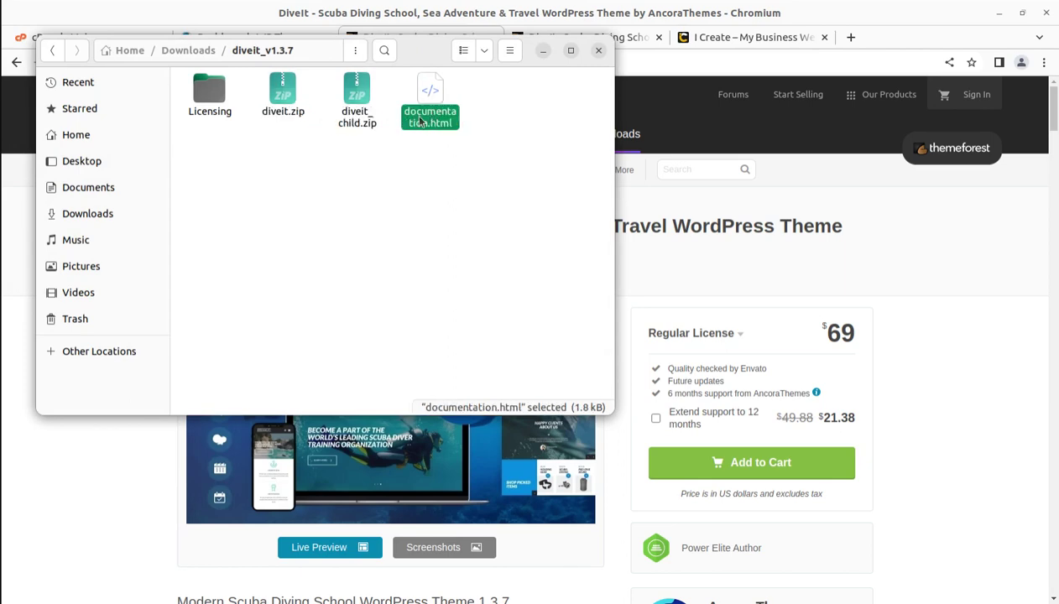
{"action": "left_click", "coordinate": [546, 52]}
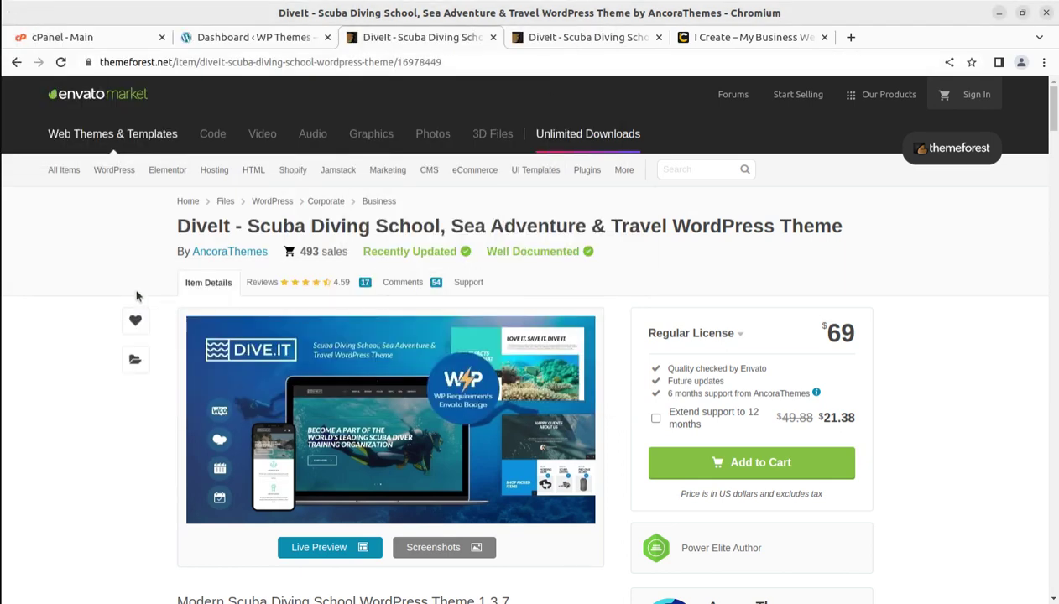
Examine the theme author's Power Elite status and badges on the ThemeForest item page
{"action": "mouse_move", "coordinate": [111, 183]}
{"action": "scroll", "coordinate": [919, 368], "scroll_direction": "down", "scroll_amount": 3}
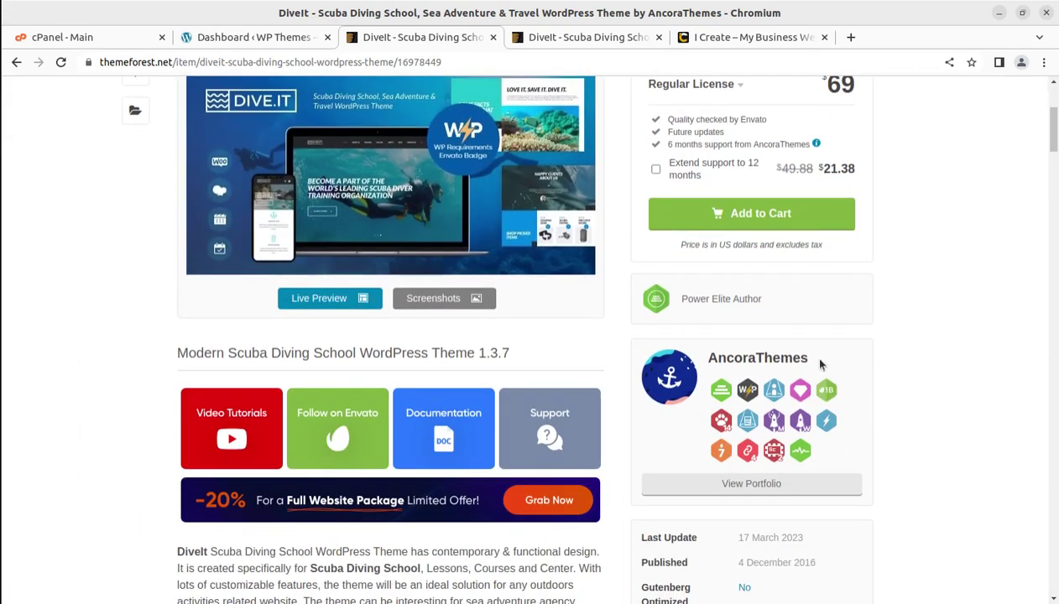
{"action": "left_click_drag", "start_coordinate": [768, 313], "coordinate": [676, 309]}
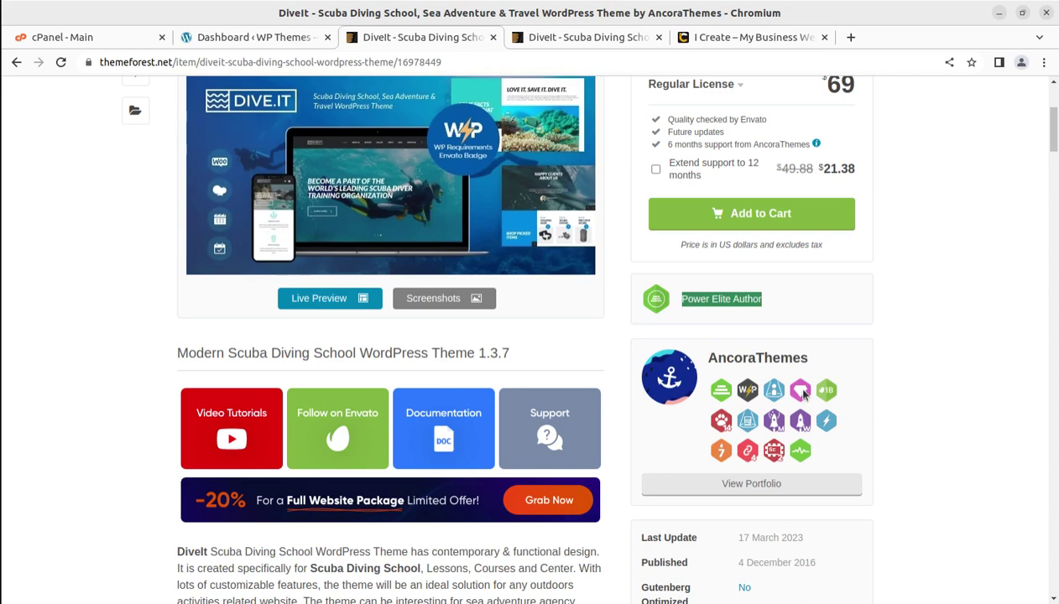
{"action": "mouse_move", "coordinate": [803, 394]}
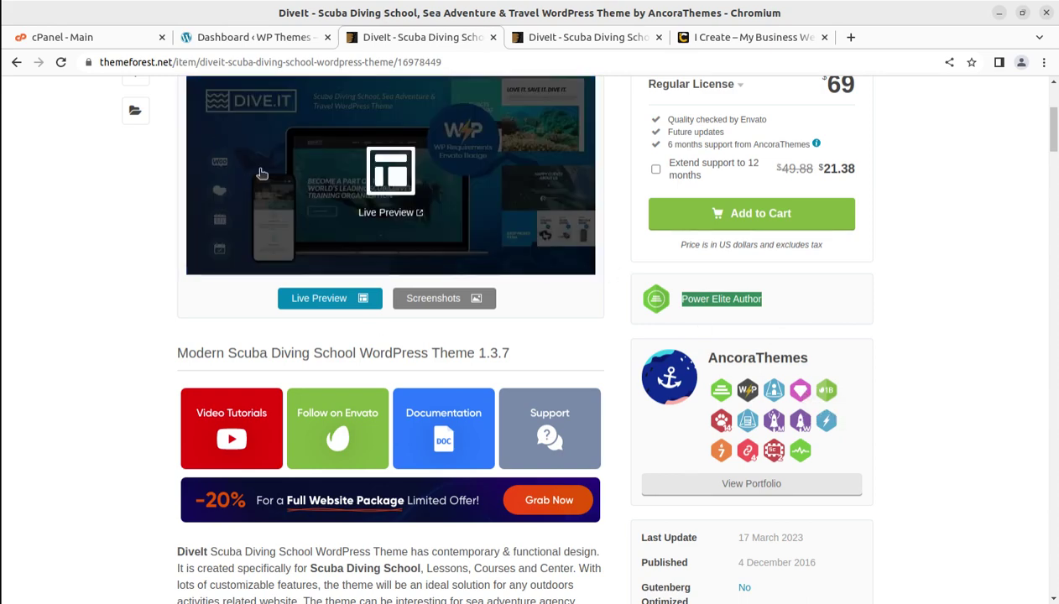
Switch to cPanel and look over the hosting account's available tools
{"action": "left_click", "coordinate": [81, 46]}
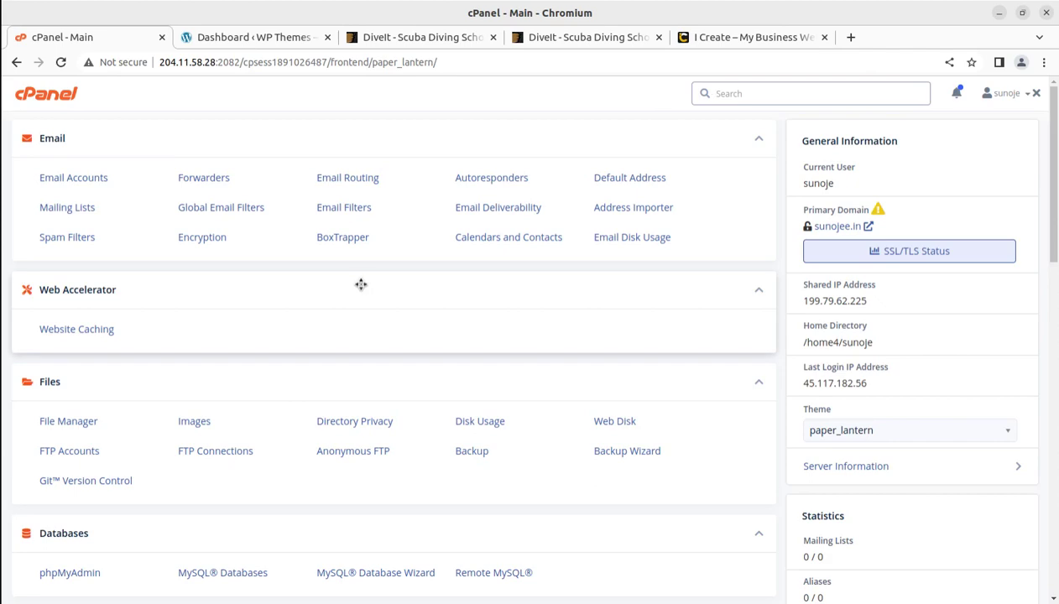
{"action": "scroll", "coordinate": [361, 285], "scroll_direction": "down", "scroll_amount": 5}
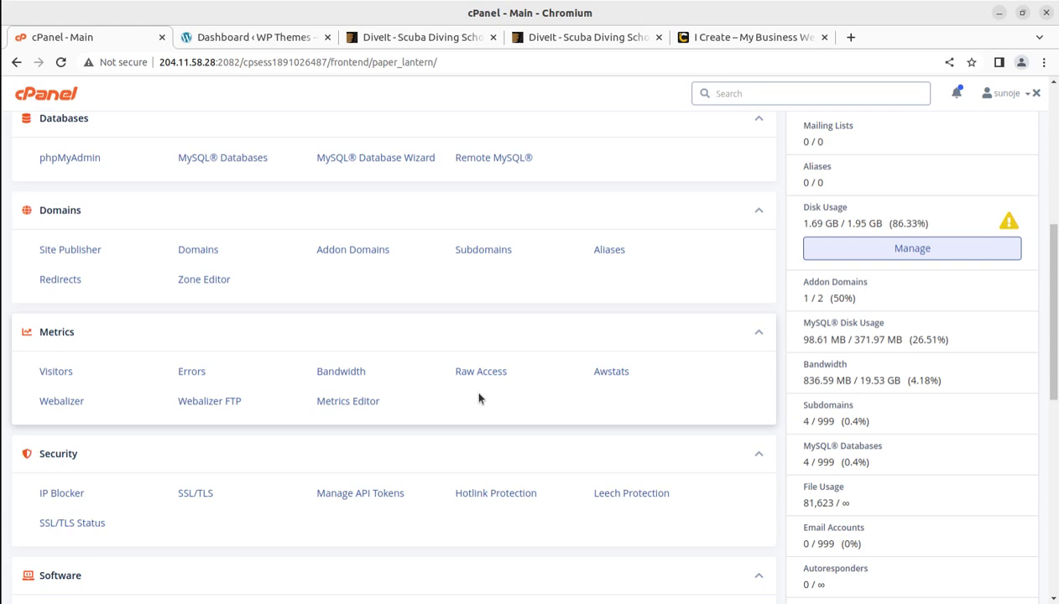
Switch to the WordPress dashboard and open the form for uploading a new theme as a zip file
{"action": "left_click", "coordinate": [259, 40]}
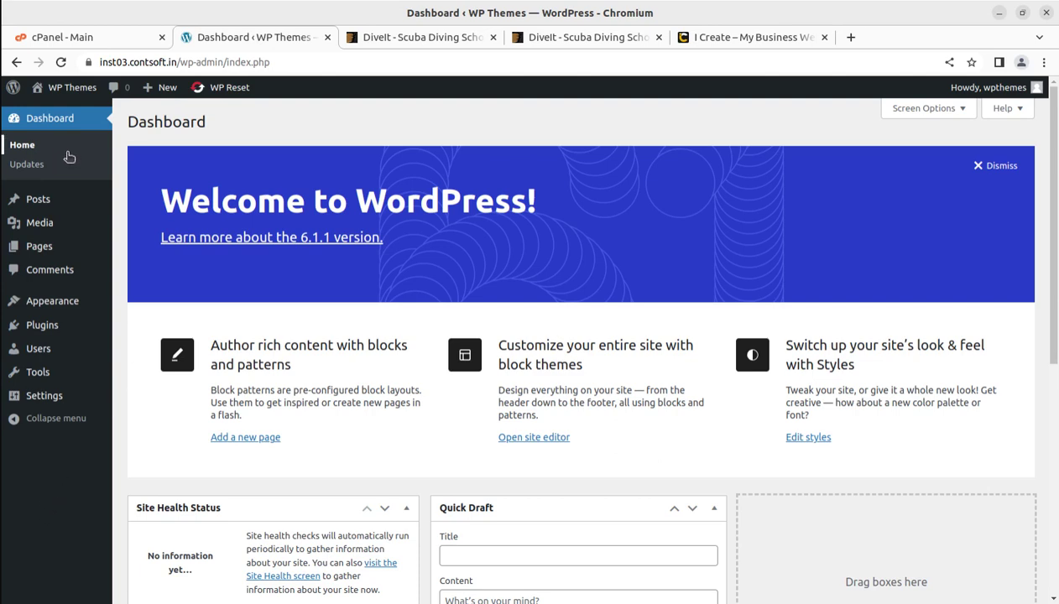
{"action": "left_click", "coordinate": [153, 311]}
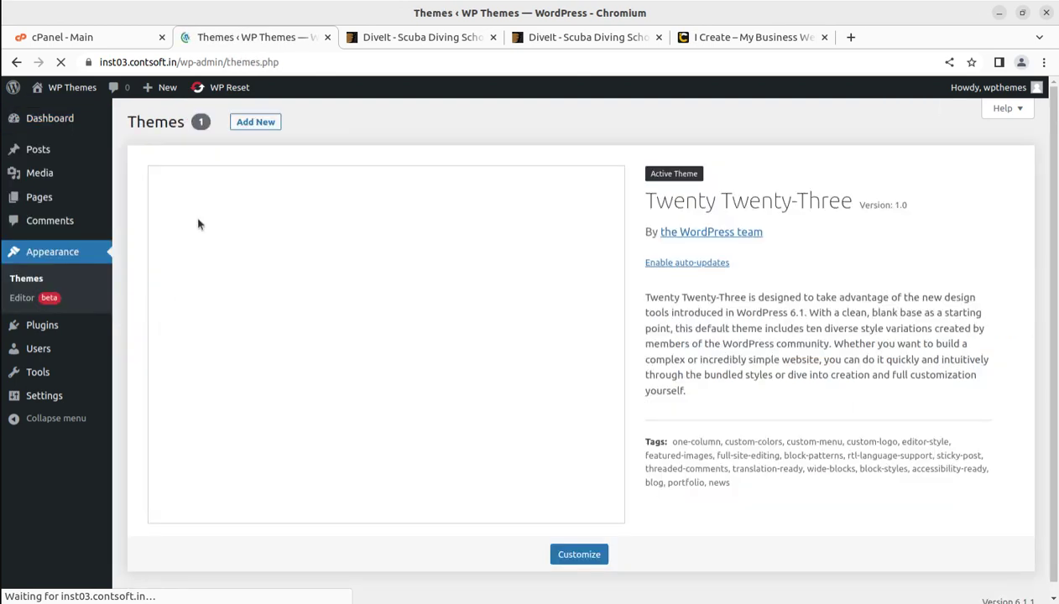
{"action": "left_click", "coordinate": [248, 124]}
{"action": "left_click", "coordinate": [255, 124]}
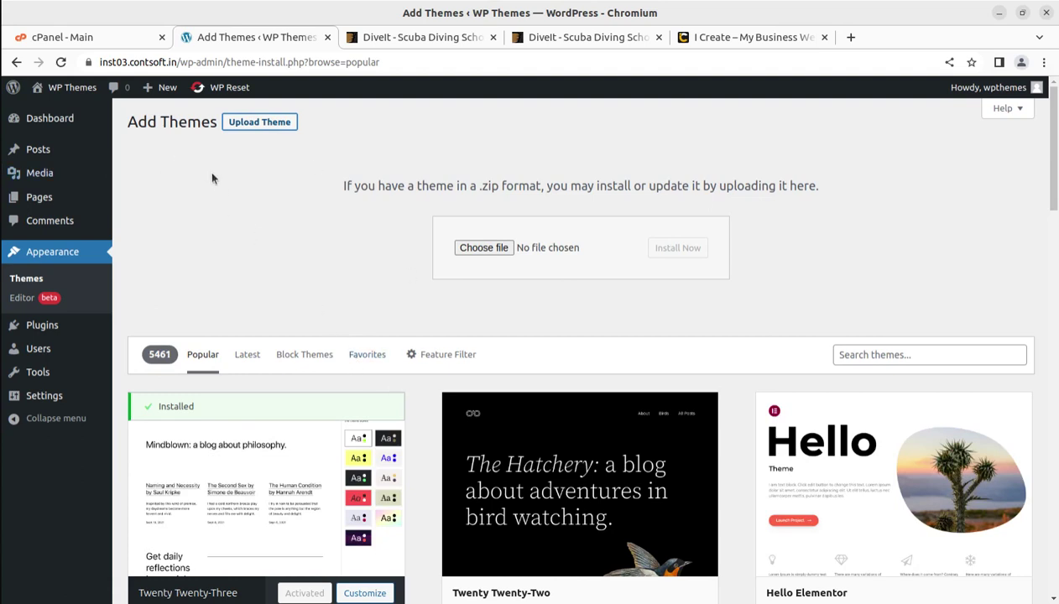
Switch to cPanel and open the wp-content/themes folder of inst03.contsoft.in in the File Manager
{"action": "left_click", "coordinate": [93, 39]}
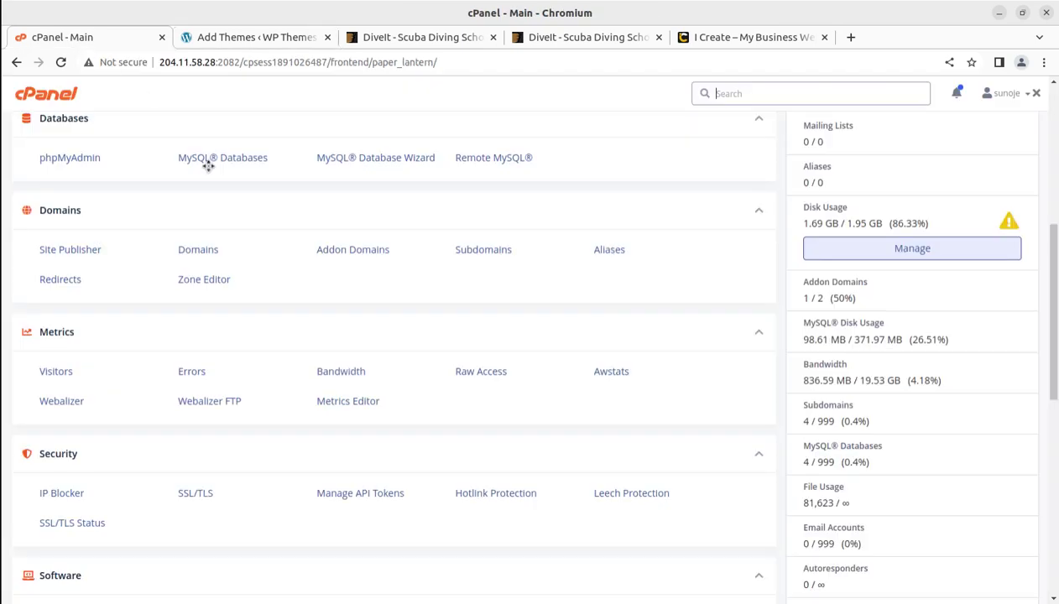
{"action": "scroll", "coordinate": [116, 310], "scroll_direction": "down", "scroll_amount": 4}
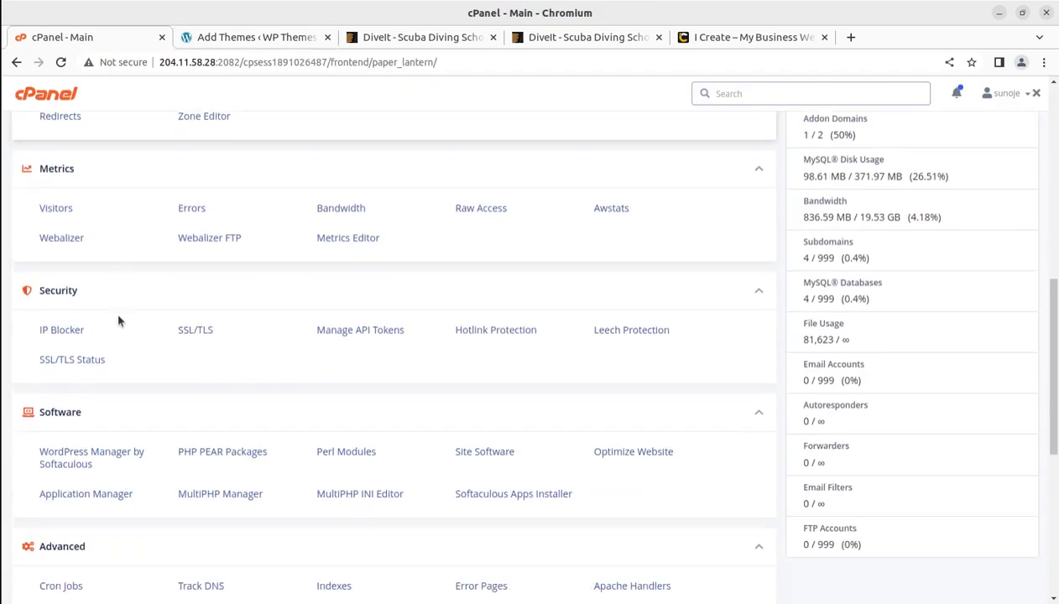
{"action": "scroll", "coordinate": [123, 366], "scroll_direction": "up", "scroll_amount": 5}
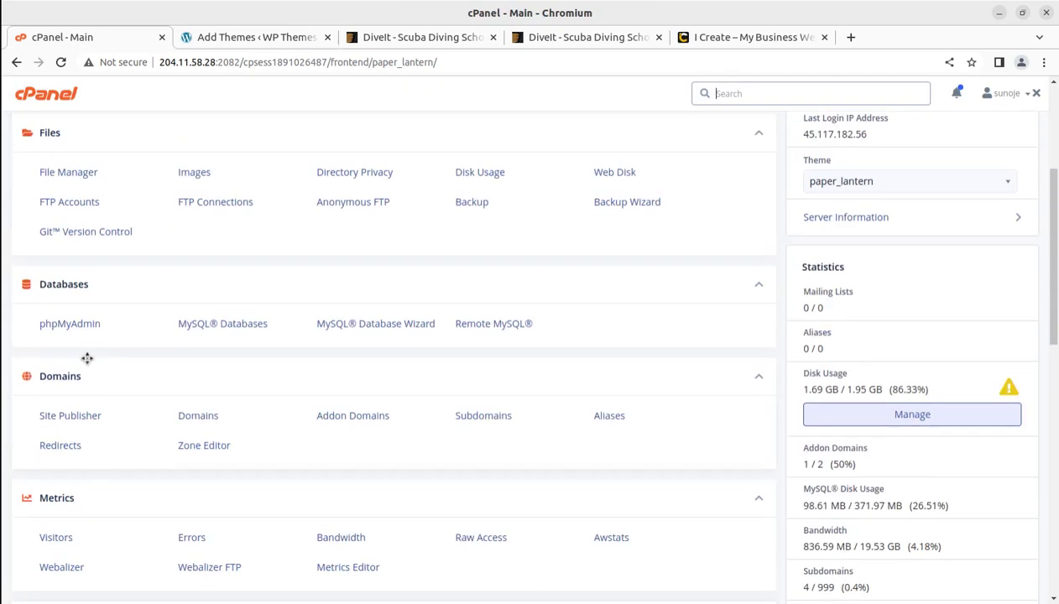
{"action": "left_click", "coordinate": [63, 175]}
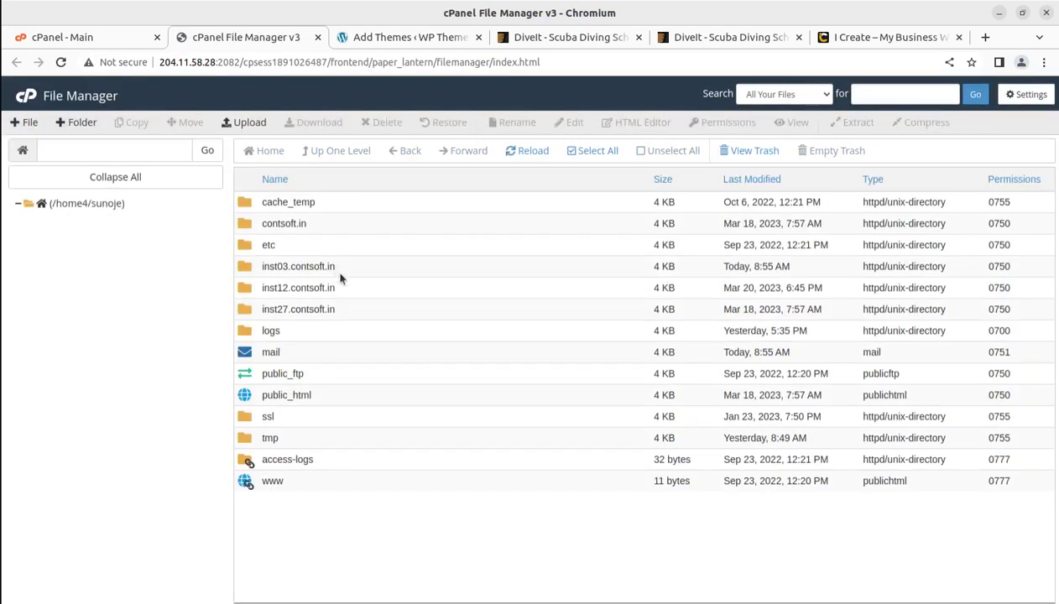
{"action": "double_click", "coordinate": [359, 269]}
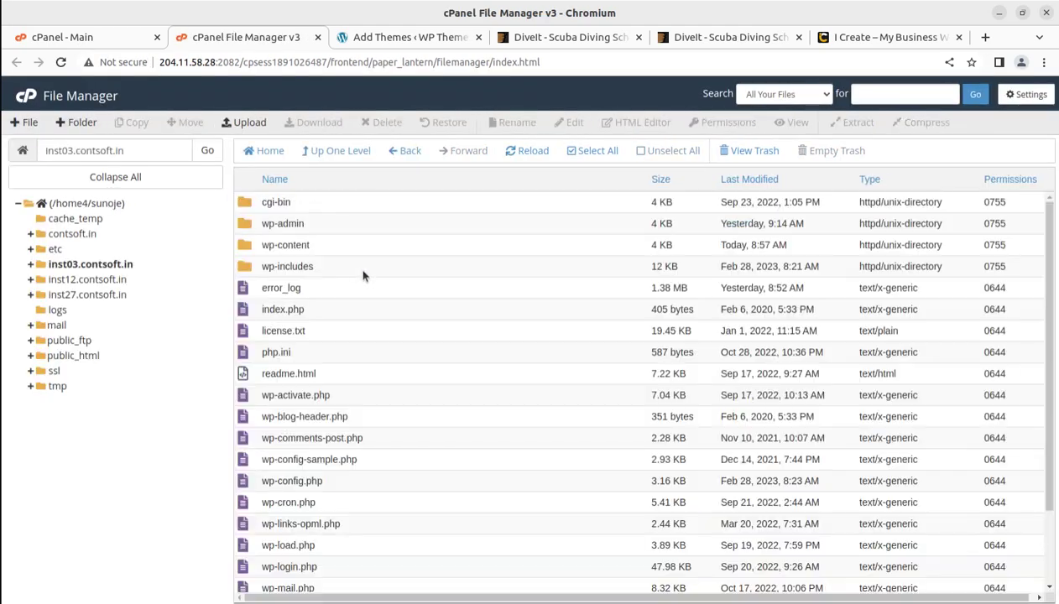
{"action": "double_click", "coordinate": [332, 245]}
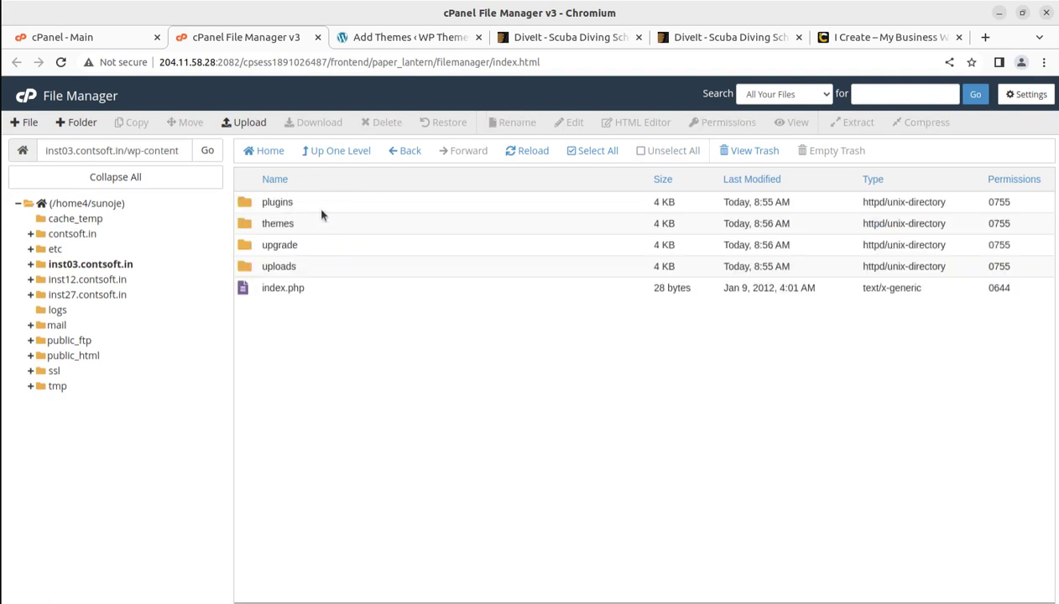
{"action": "left_click", "coordinate": [315, 227]}
{"action": "double_click", "coordinate": [314, 225]}
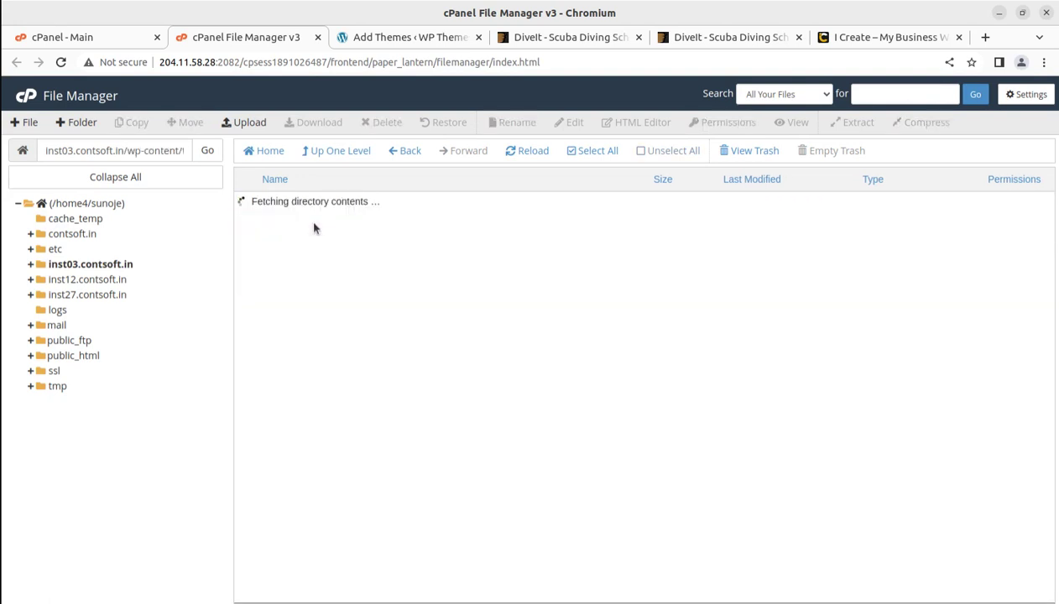
Upload diveit.zip from the diveit_v1.3.7 download folder into the themes folder and return to the folder listing
{"action": "left_click", "coordinate": [237, 124]}
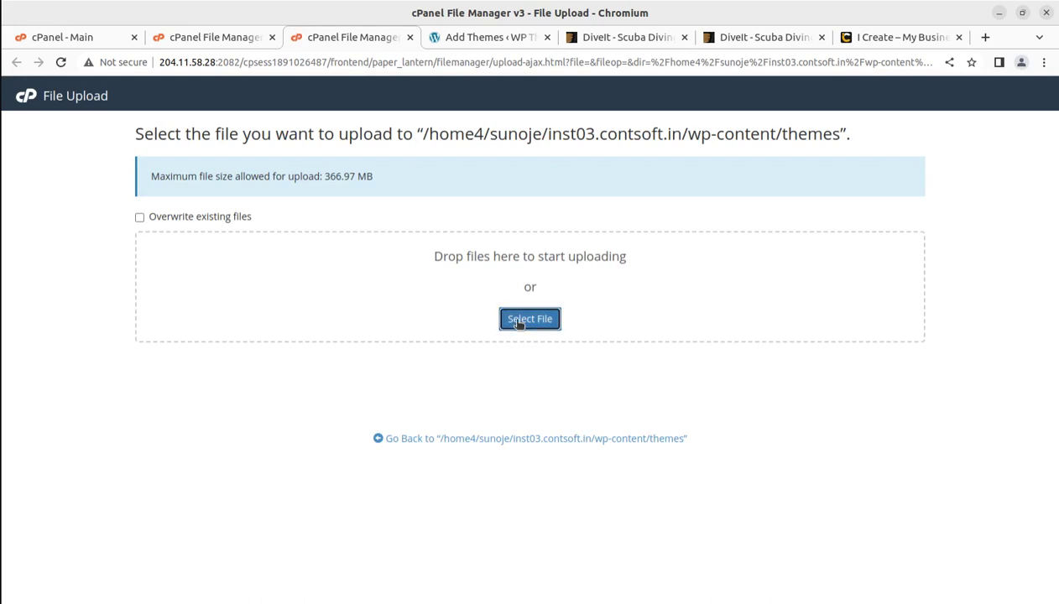
{"action": "left_click", "coordinate": [529, 318]}
{"action": "left_click", "coordinate": [284, 246]}
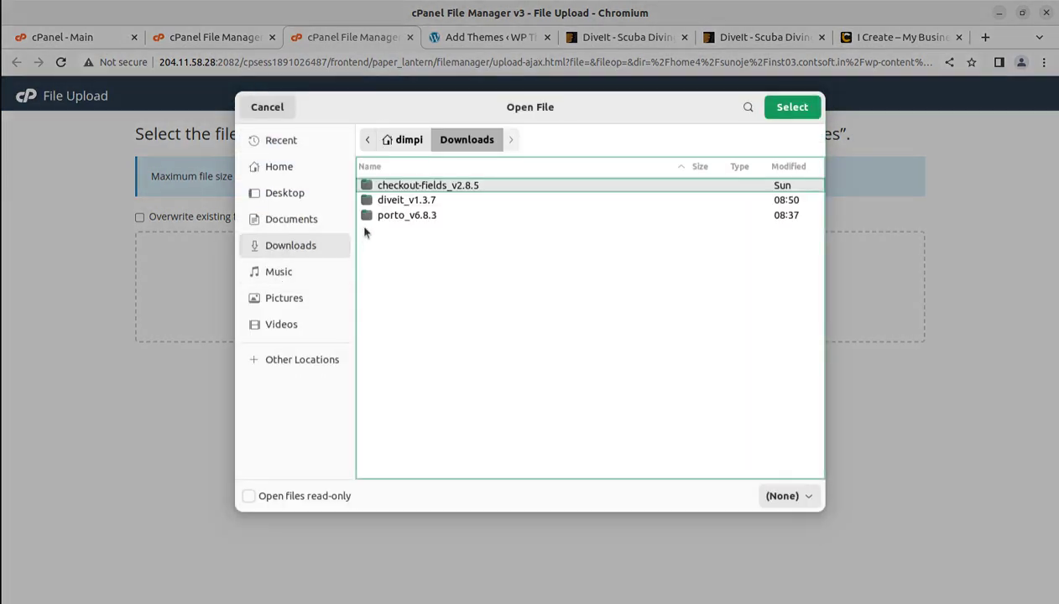
{"action": "double_click", "coordinate": [406, 200]}
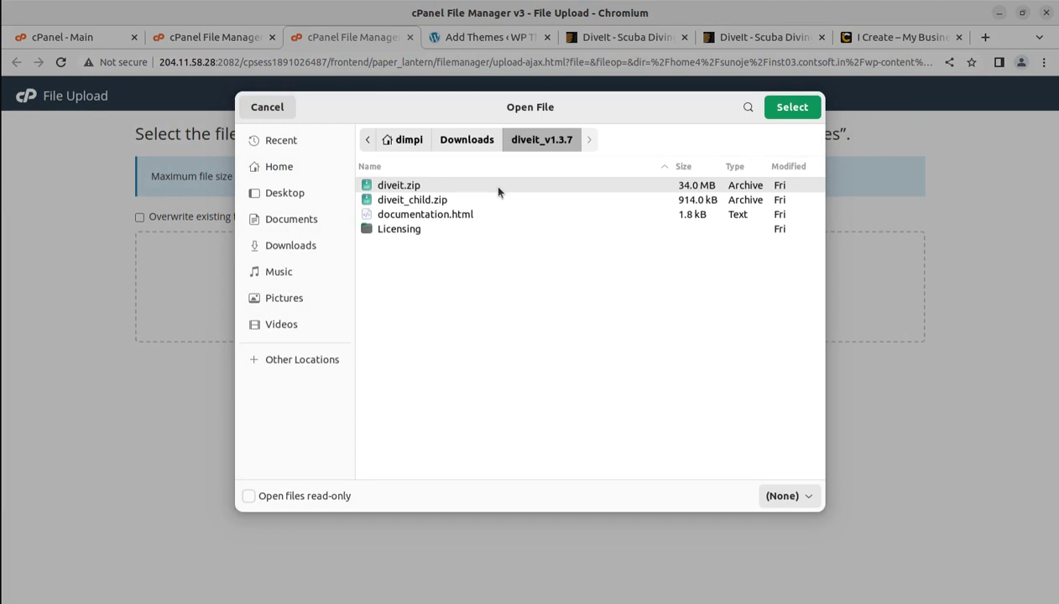
{"action": "left_click", "coordinate": [781, 110]}
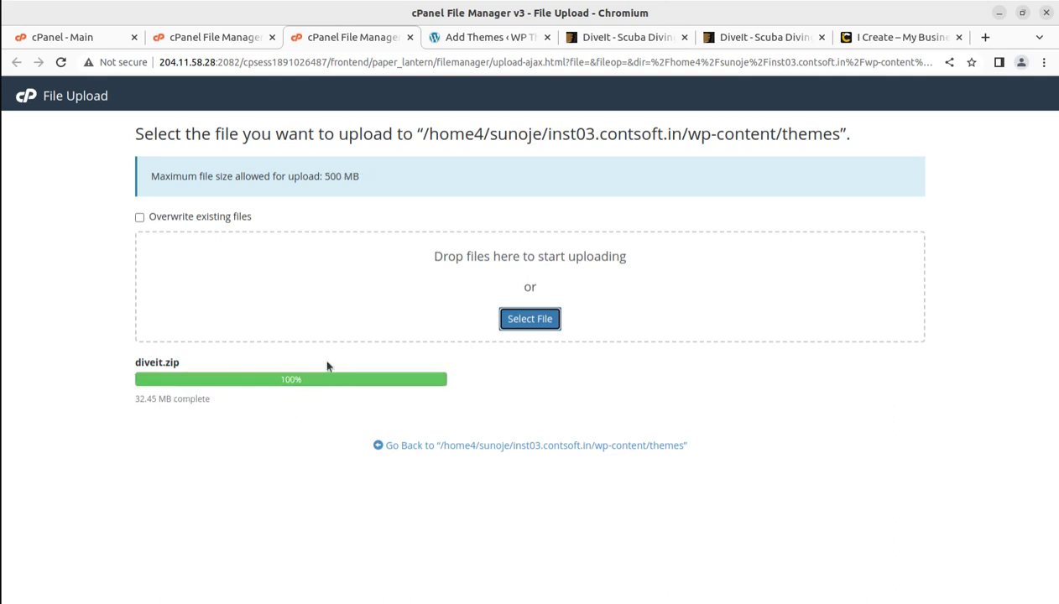
{"action": "left_click", "coordinate": [496, 448]}
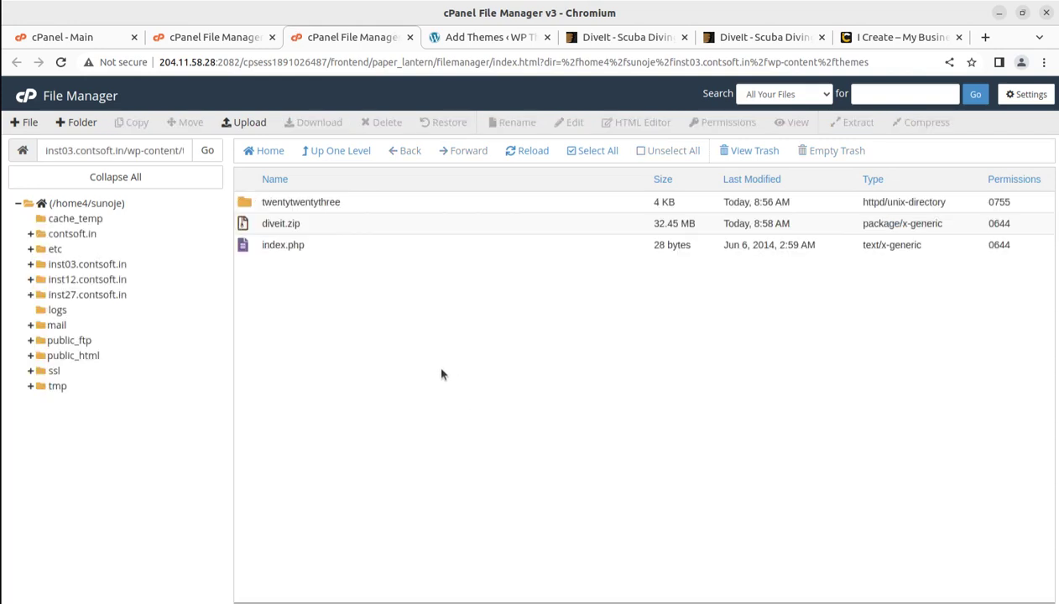
Extract diveit.zip into the themes folder and reload the file listing
{"action": "left_click", "coordinate": [357, 225]}
{"action": "right_click", "coordinate": [357, 234]}
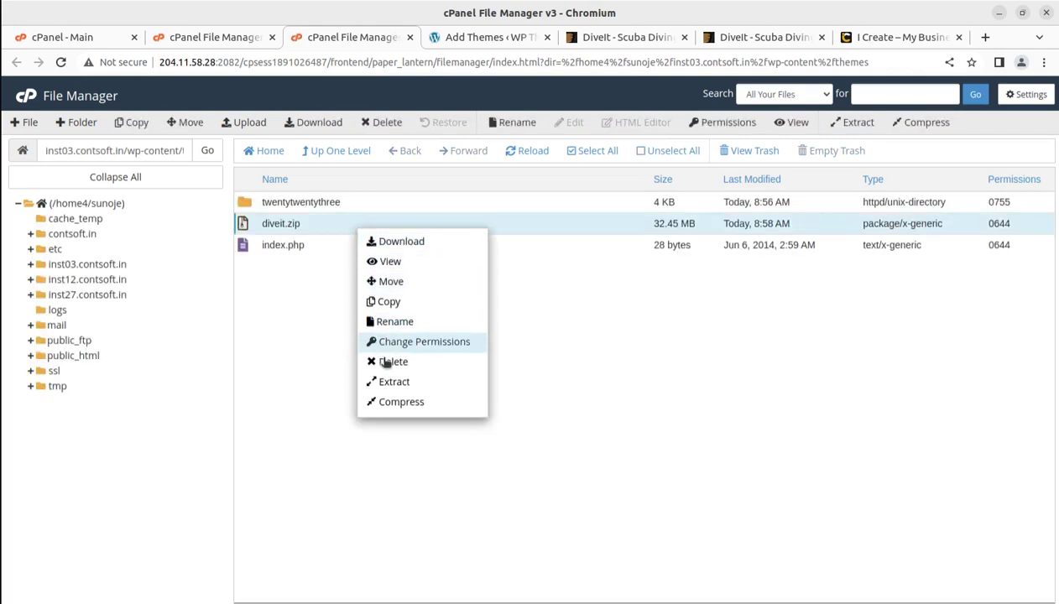
{"action": "left_click", "coordinate": [391, 447]}
{"action": "left_click", "coordinate": [646, 410]}
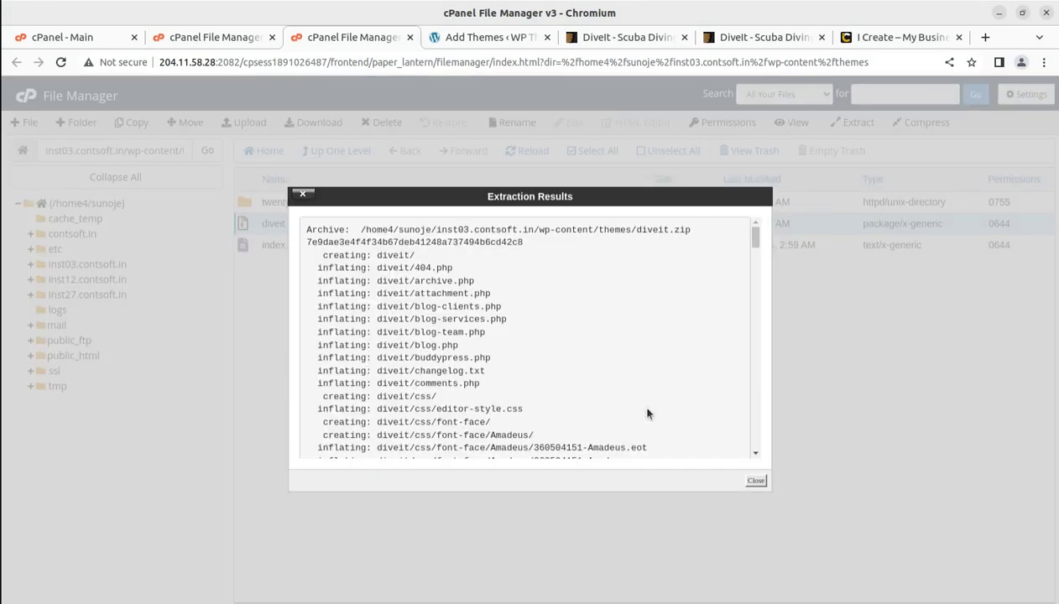
{"action": "left_click", "coordinate": [749, 480]}
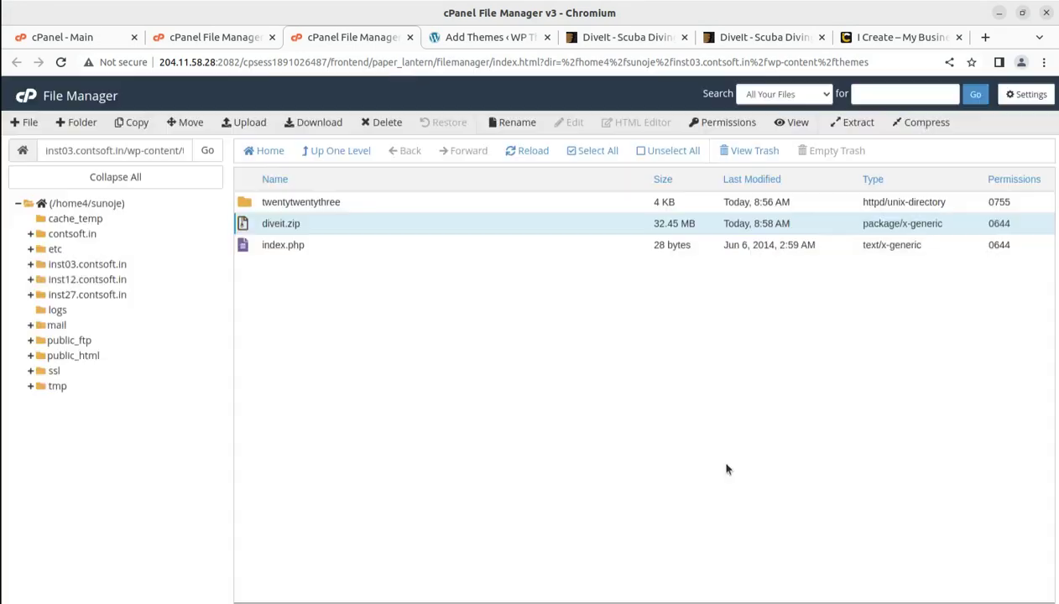
{"action": "left_click", "coordinate": [503, 156]}
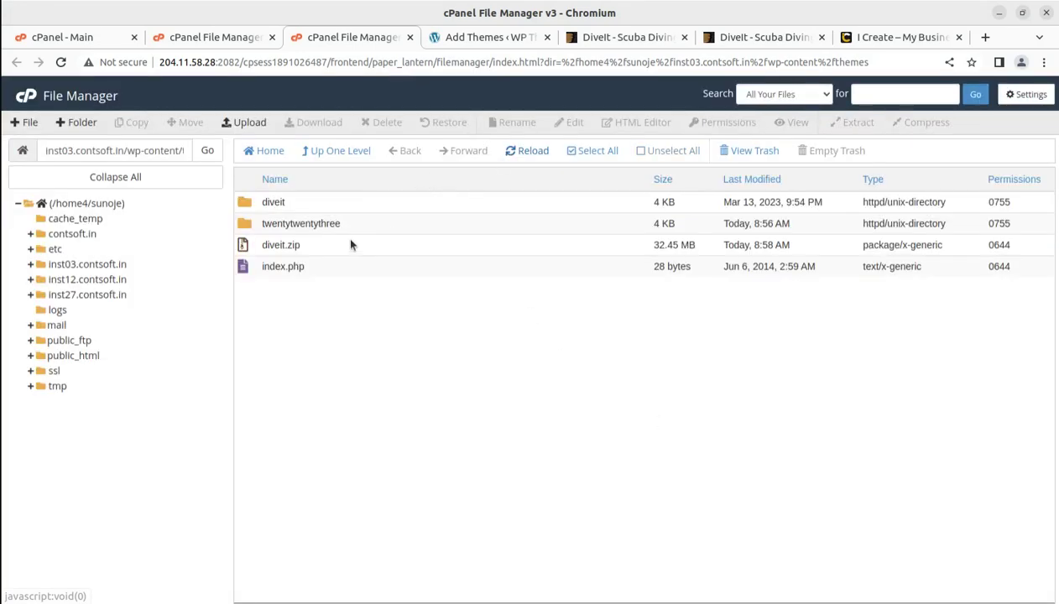
Look through the files in the extracted diveit folder and return to the themes folder
{"action": "double_click", "coordinate": [314, 201]}
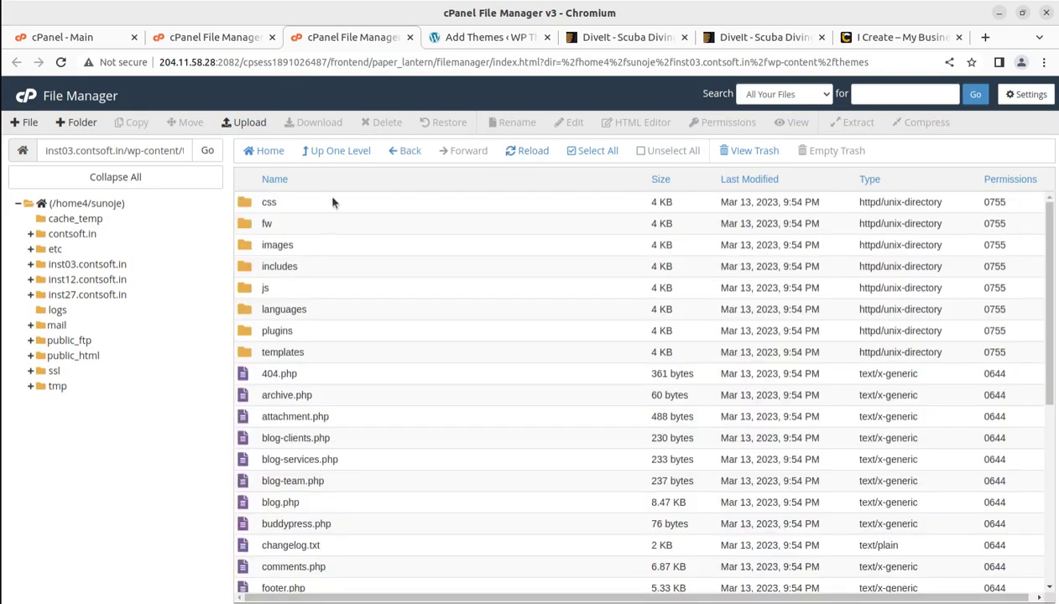
{"action": "scroll", "coordinate": [350, 216], "scroll_direction": "down", "scroll_amount": 4}
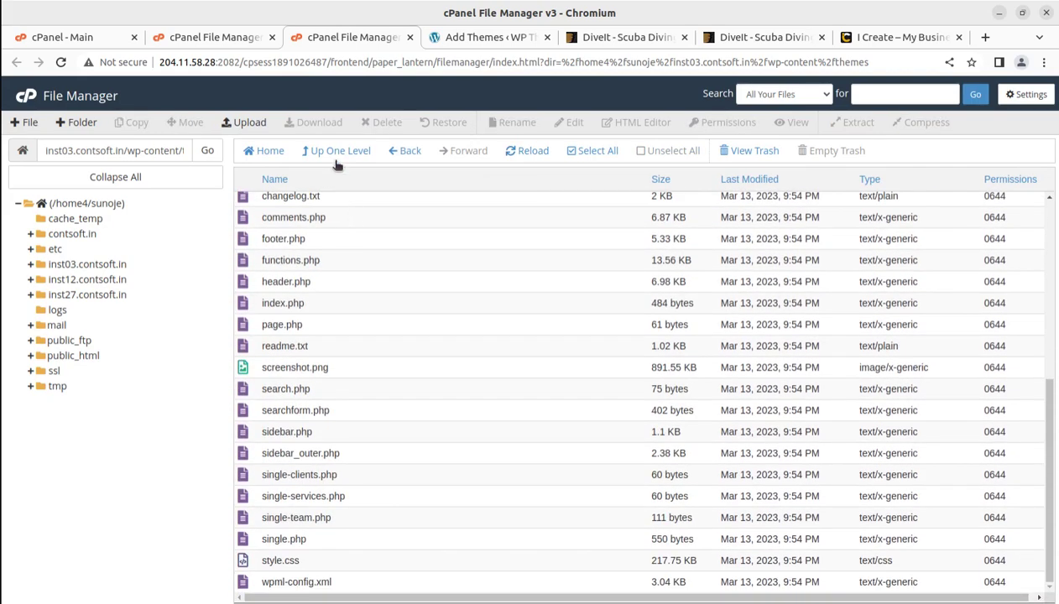
{"action": "left_click", "coordinate": [337, 152]}
Permanently delete diveit.zip from the themes folder, skipping the trash
{"action": "left_click", "coordinate": [323, 248]}
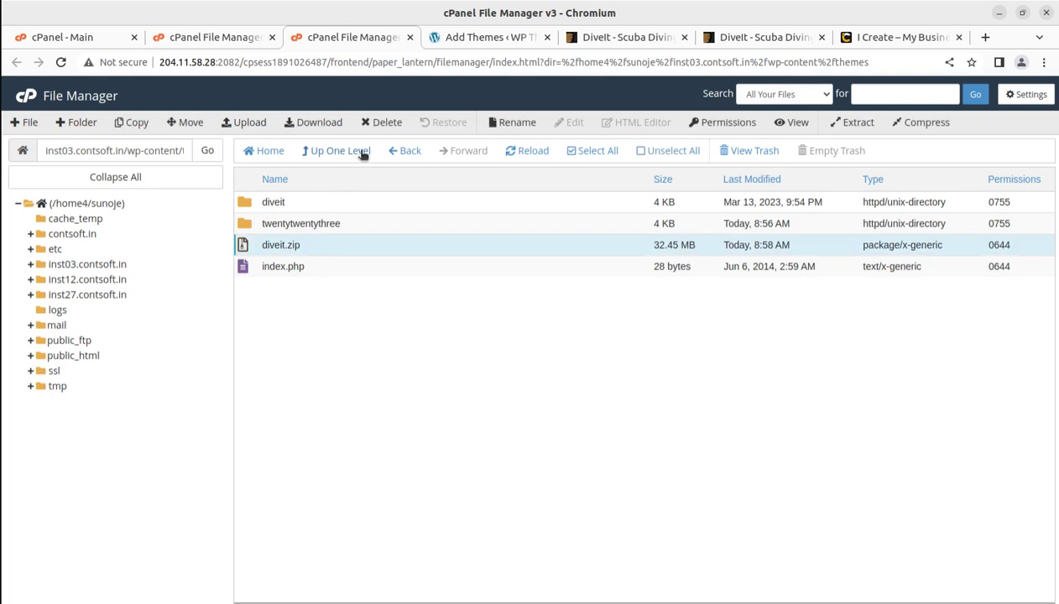
{"action": "left_click", "coordinate": [374, 123]}
{"action": "left_click", "coordinate": [385, 346]}
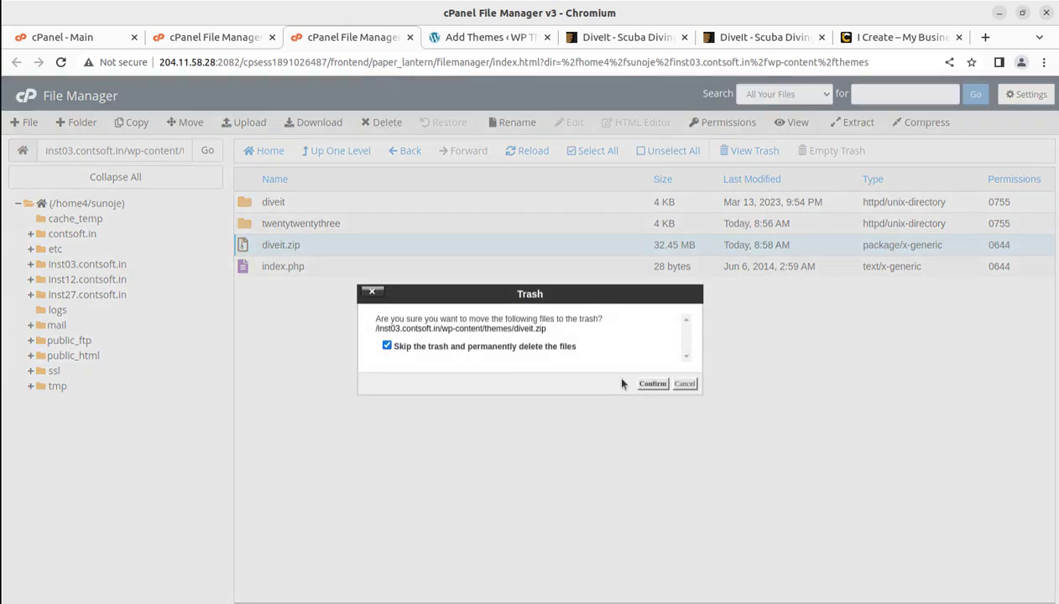
{"action": "left_click", "coordinate": [646, 383]}
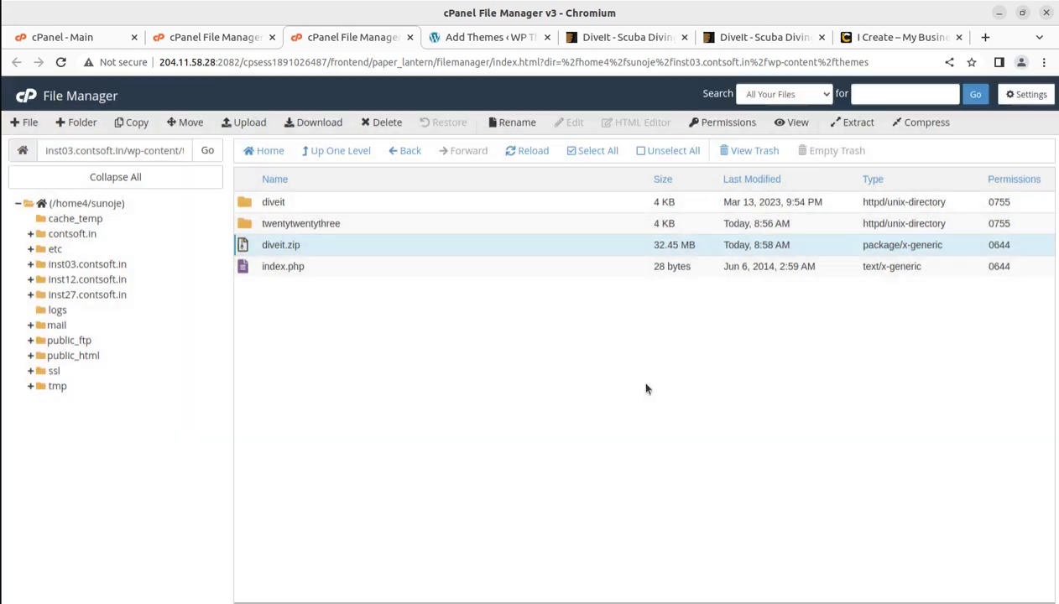
Close the duplicate File Manager tab and show the installed themes in the WordPress dashboard
{"action": "left_click", "coordinate": [232, 40]}
{"action": "left_click", "coordinate": [363, 42]}
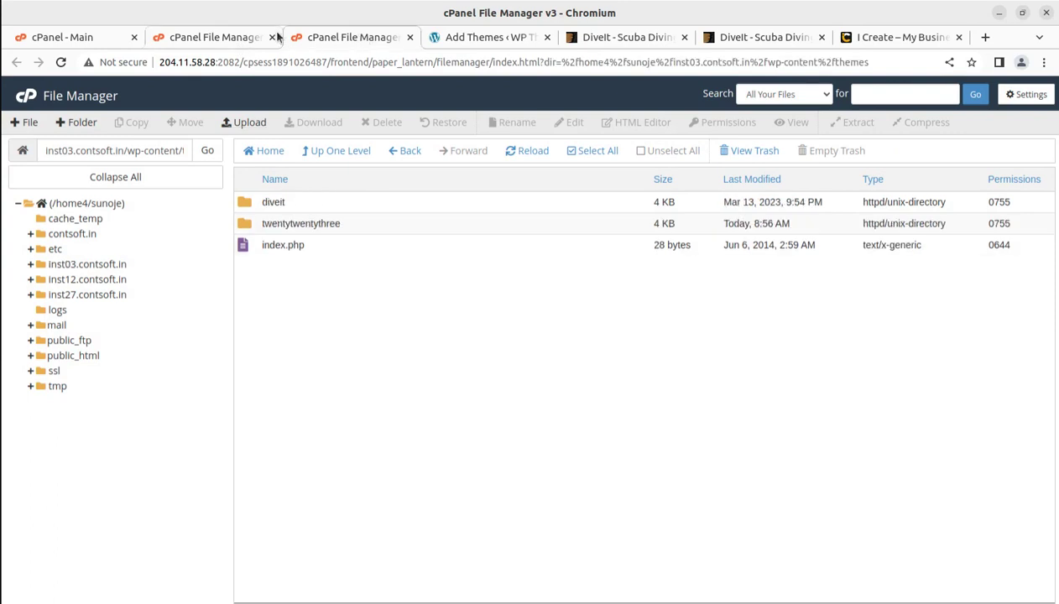
{"action": "left_click", "coordinate": [272, 37]}
{"action": "left_click", "coordinate": [347, 39]}
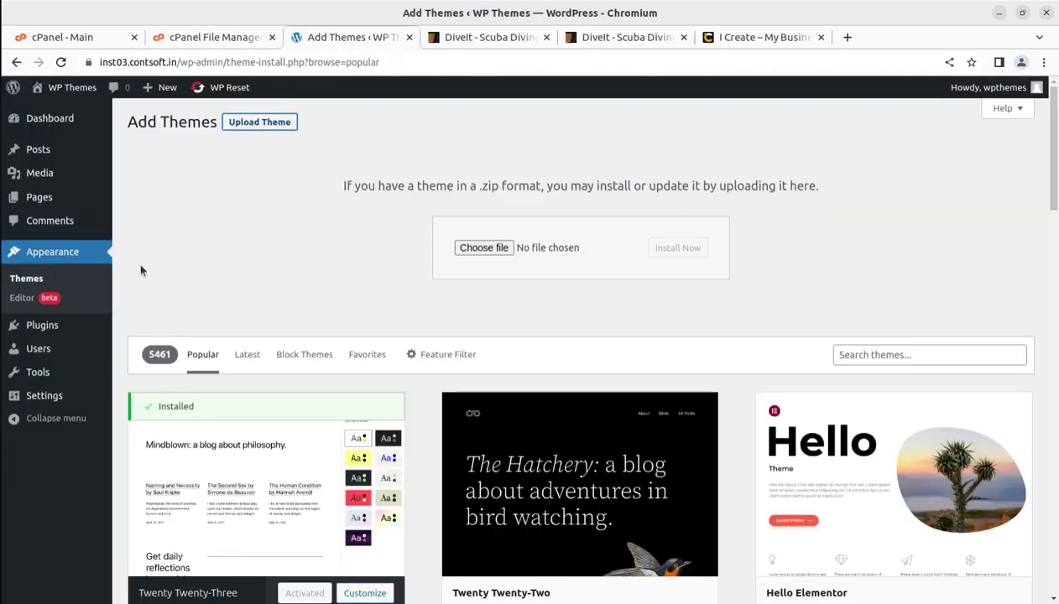
{"action": "left_click", "coordinate": [29, 282]}
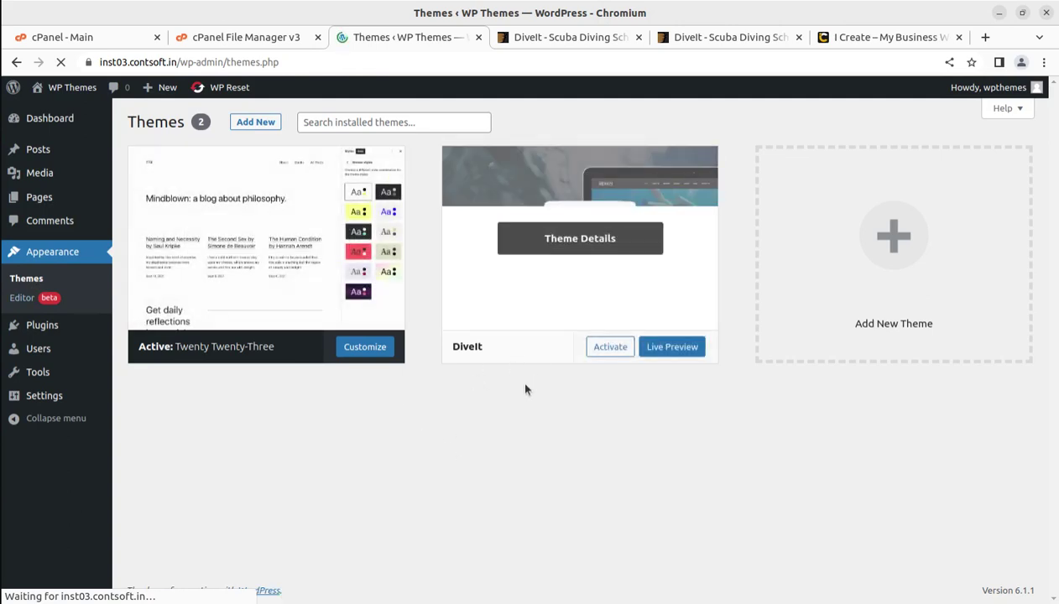
Review the DiveIt theme's details and version, and activate the theme
{"action": "left_click", "coordinate": [559, 240]}
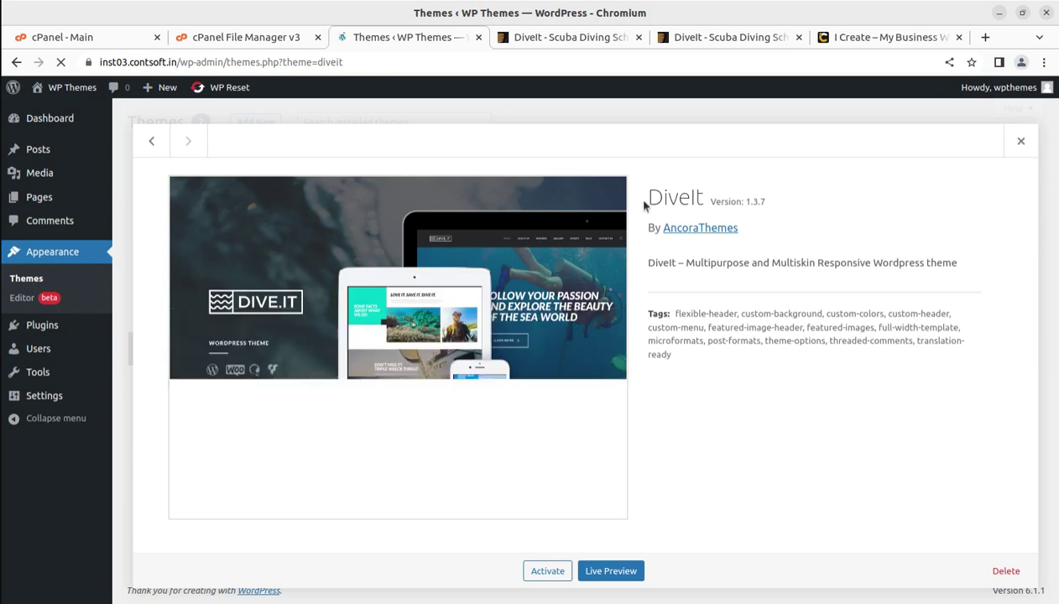
{"action": "left_click_drag", "start_coordinate": [638, 200], "coordinate": [809, 210]}
{"action": "left_click", "coordinate": [807, 210]}
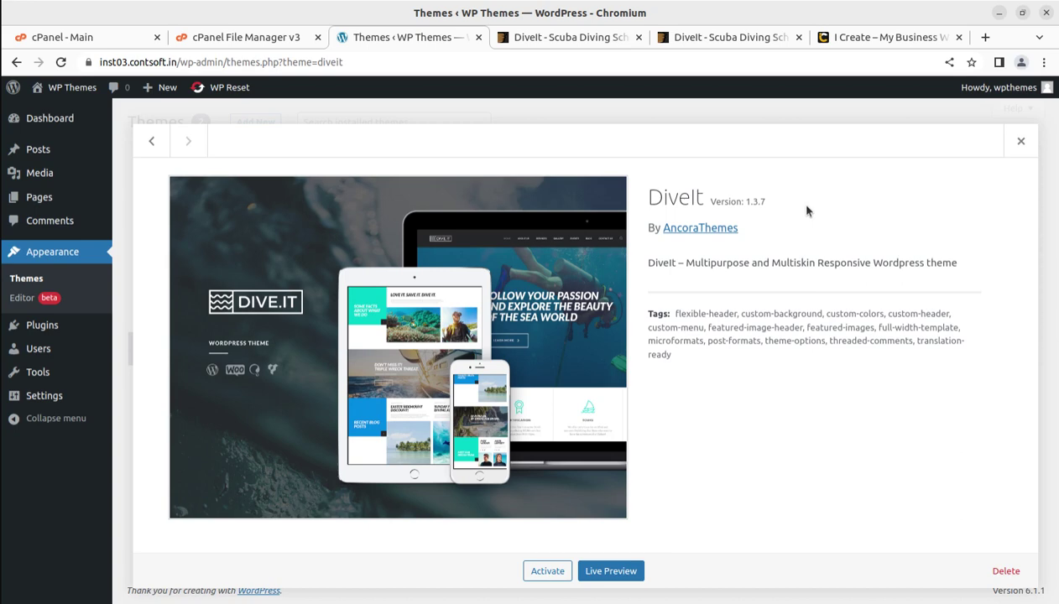
{"action": "left_click", "coordinate": [549, 571]}
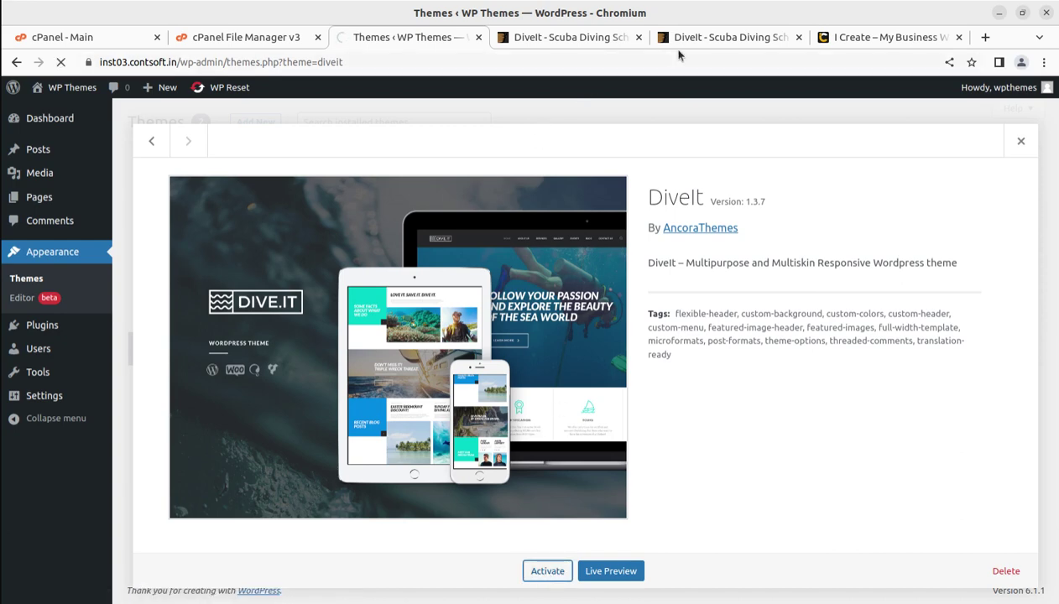
Browse the Appointment, Our Services and Home pages of the DiveIt live preview, and return to the WordPress themes page
{"action": "left_click", "coordinate": [554, 37]}
{"action": "left_click", "coordinate": [704, 38]}
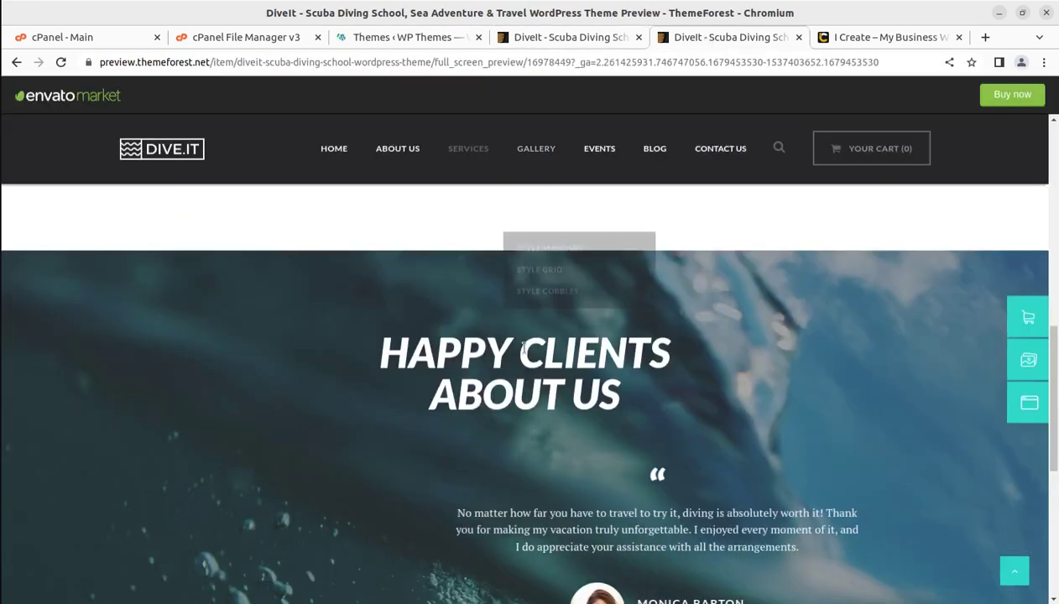
{"action": "mouse_move", "coordinate": [423, 160]}
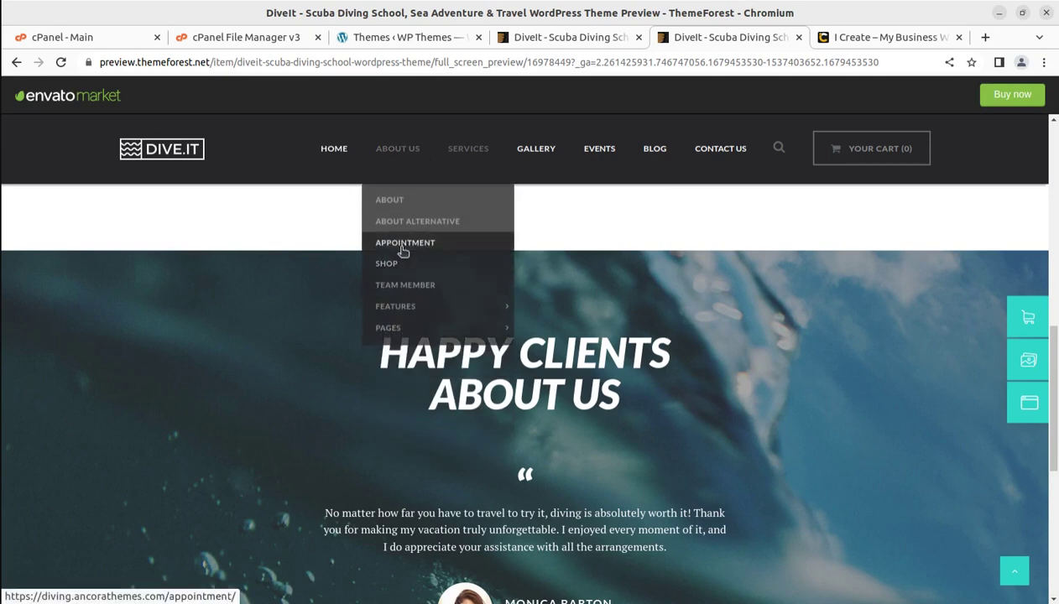
{"action": "left_click", "coordinate": [403, 246]}
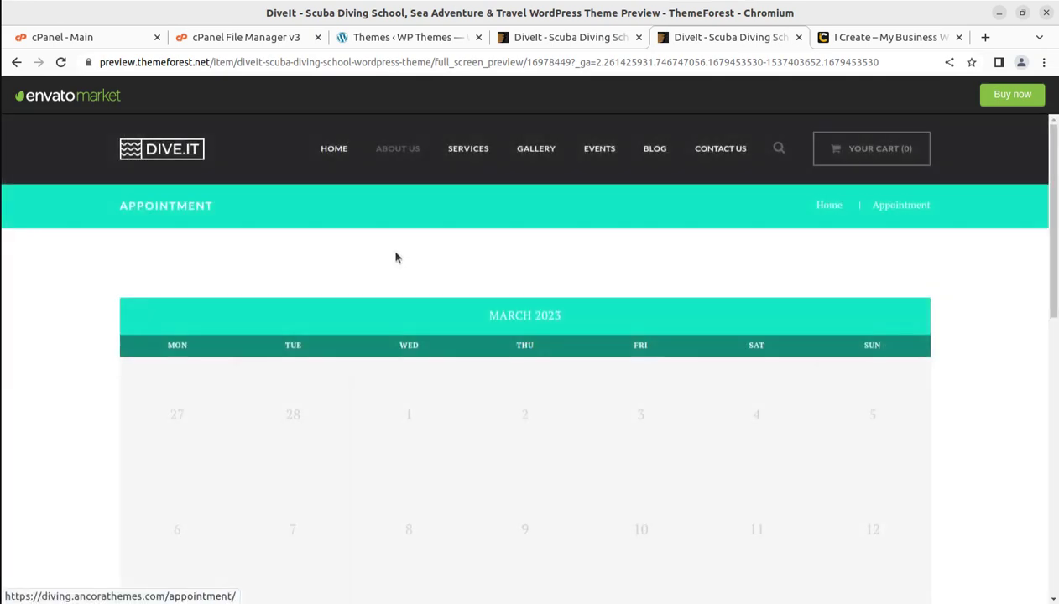
{"action": "scroll", "coordinate": [447, 396], "scroll_direction": "down", "scroll_amount": 4}
{"action": "mouse_move", "coordinate": [472, 151]}
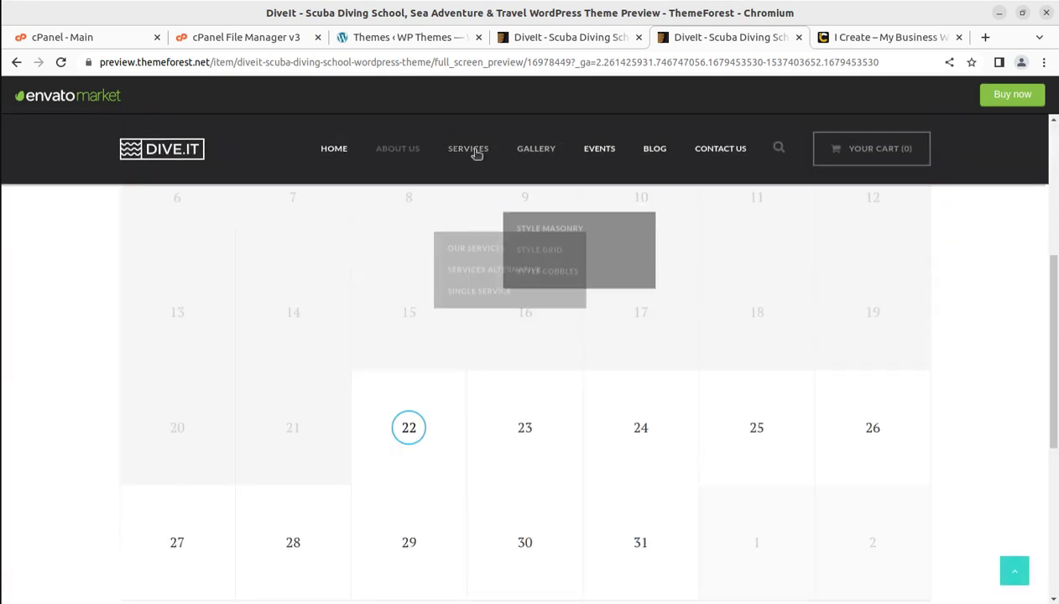
{"action": "left_click", "coordinate": [467, 199]}
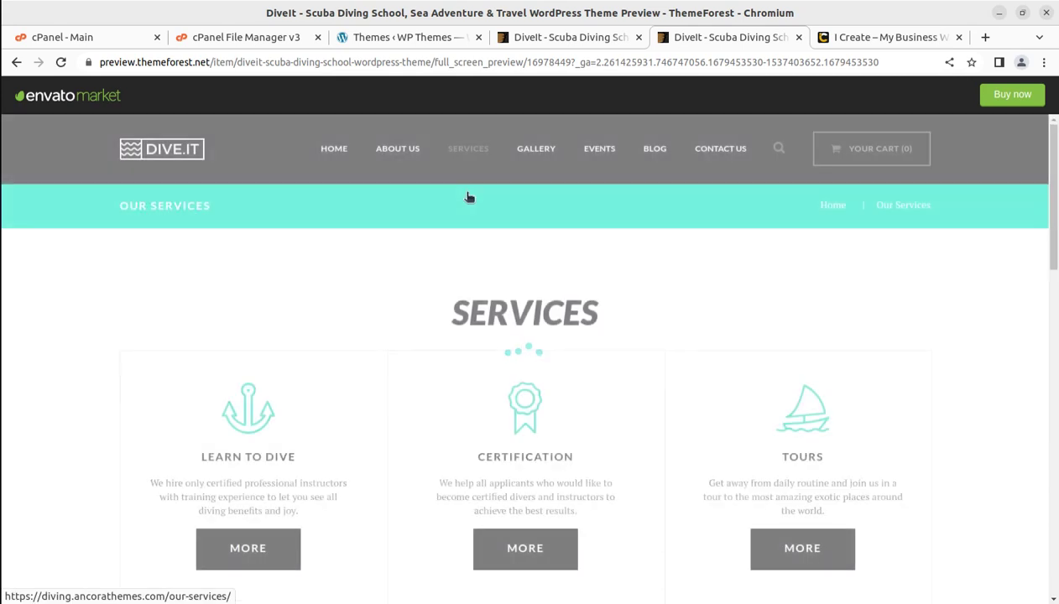
{"action": "mouse_move", "coordinate": [350, 159]}
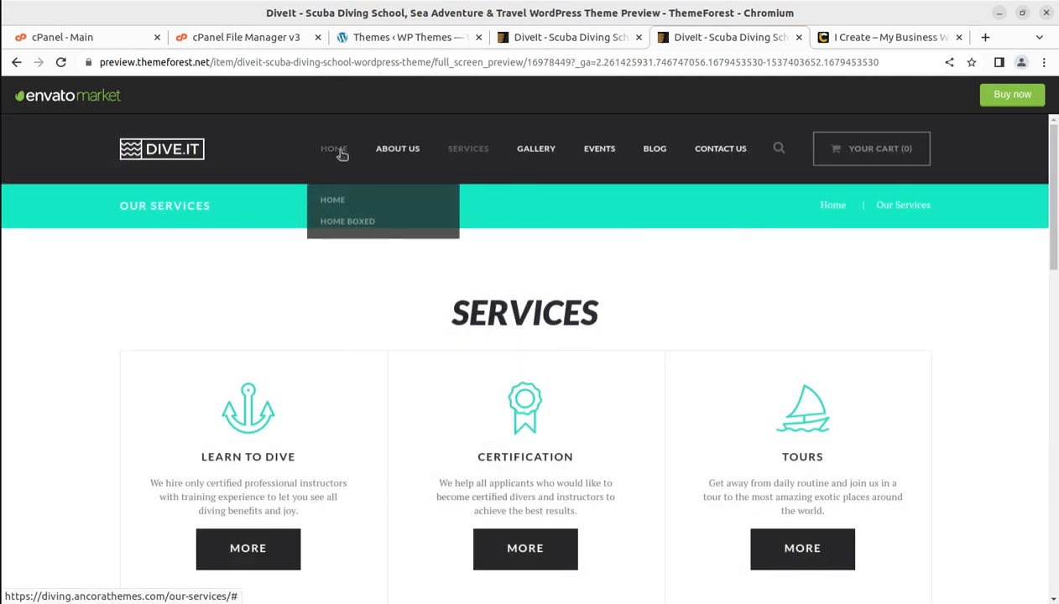
{"action": "left_click", "coordinate": [335, 200]}
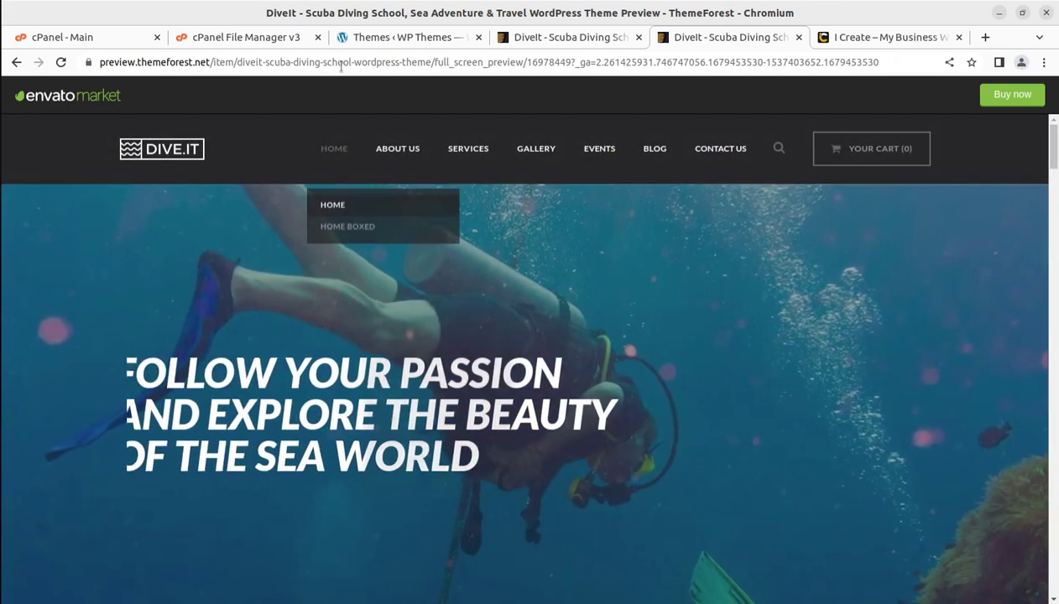
{"action": "left_click", "coordinate": [382, 37]}
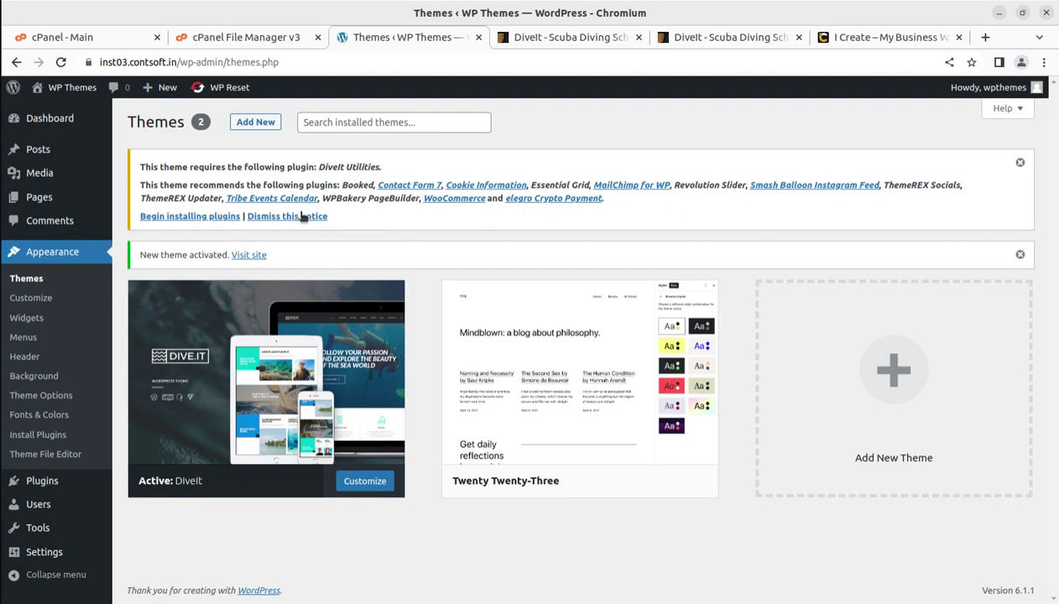
Begin installing the DiveIt theme's plugins and look over the full list of required and recommended plugins
{"action": "left_click", "coordinate": [168, 218]}
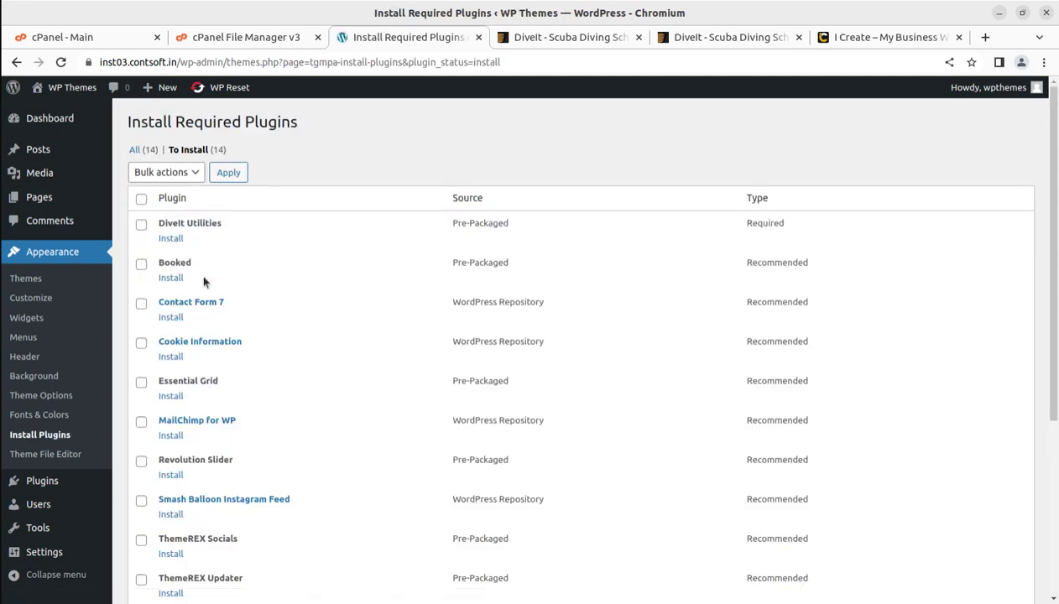
{"action": "scroll", "coordinate": [226, 274], "scroll_direction": "down", "scroll_amount": 5}
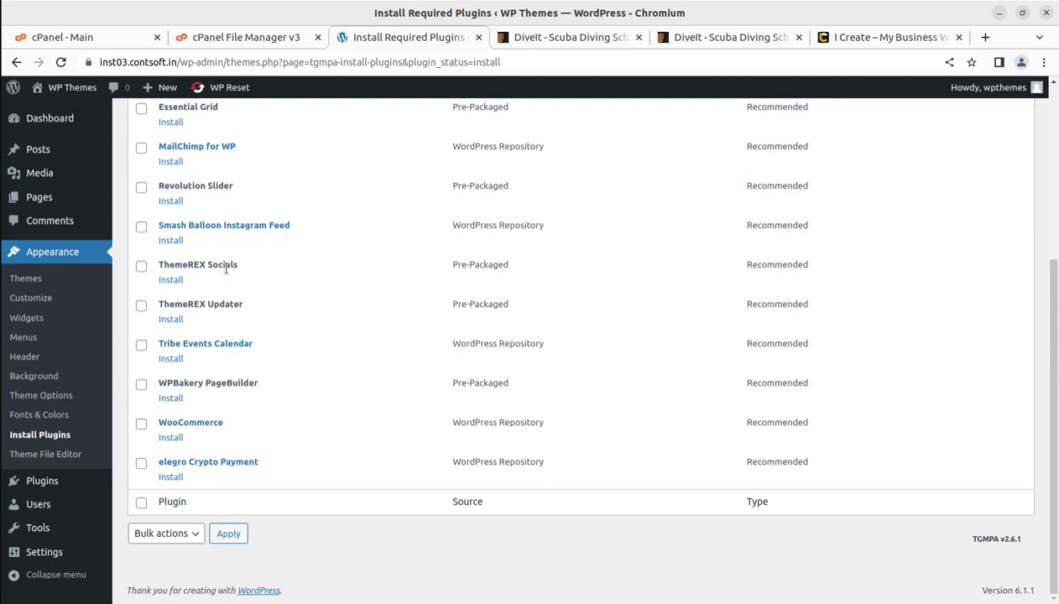
{"action": "scroll", "coordinate": [225, 270], "scroll_direction": "up", "scroll_amount": 5}
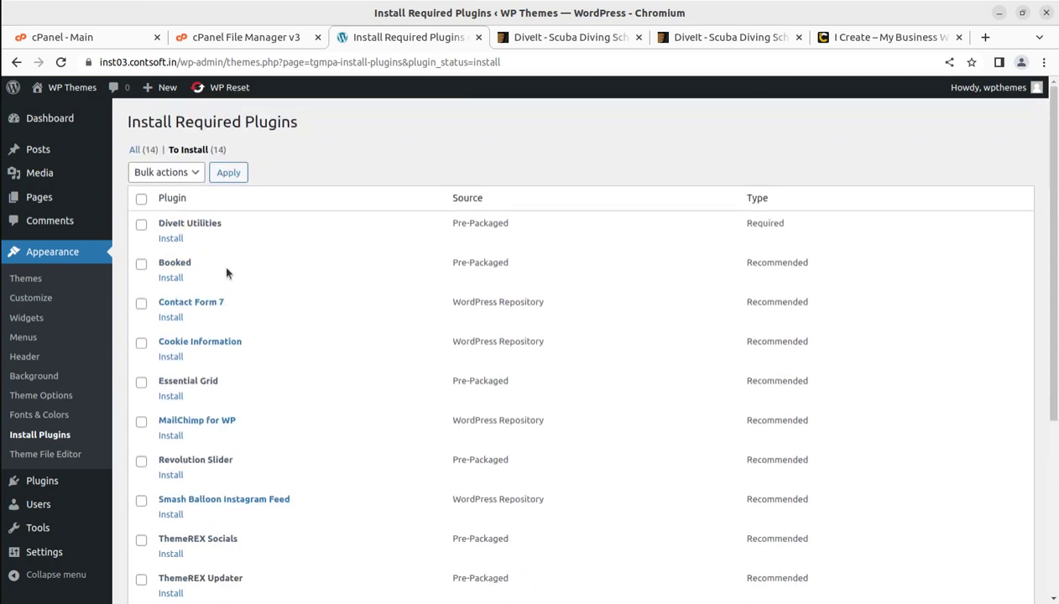
Review the listed plugins one by one from DiveIt Utilities through ThemeREX Socials, including the source of DiveIt Utilities
{"action": "left_click_drag", "start_coordinate": [229, 225], "coordinate": [149, 225]}
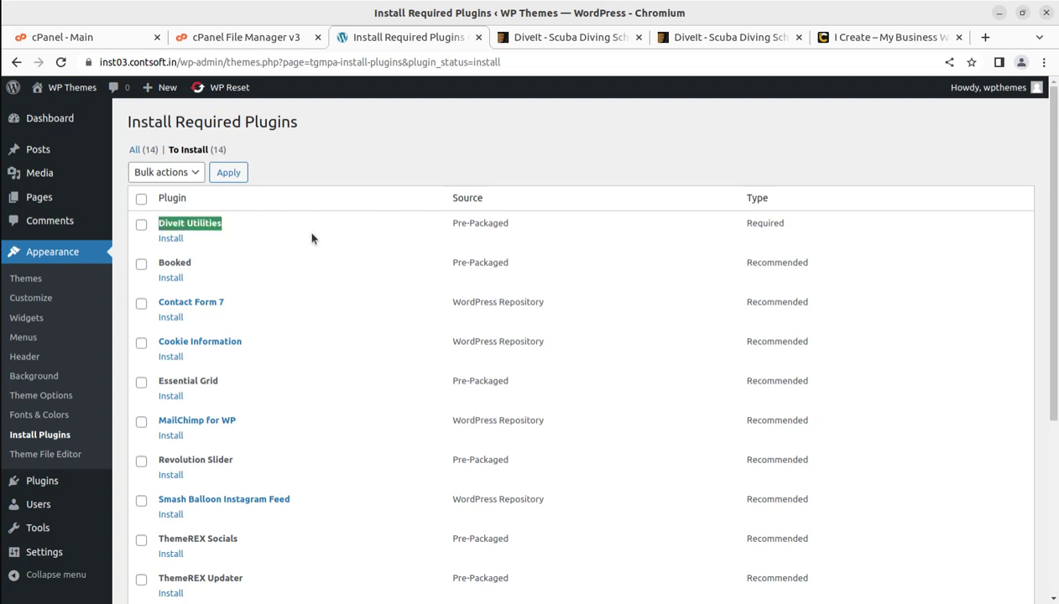
{"action": "left_click_drag", "start_coordinate": [508, 225], "coordinate": [419, 235]}
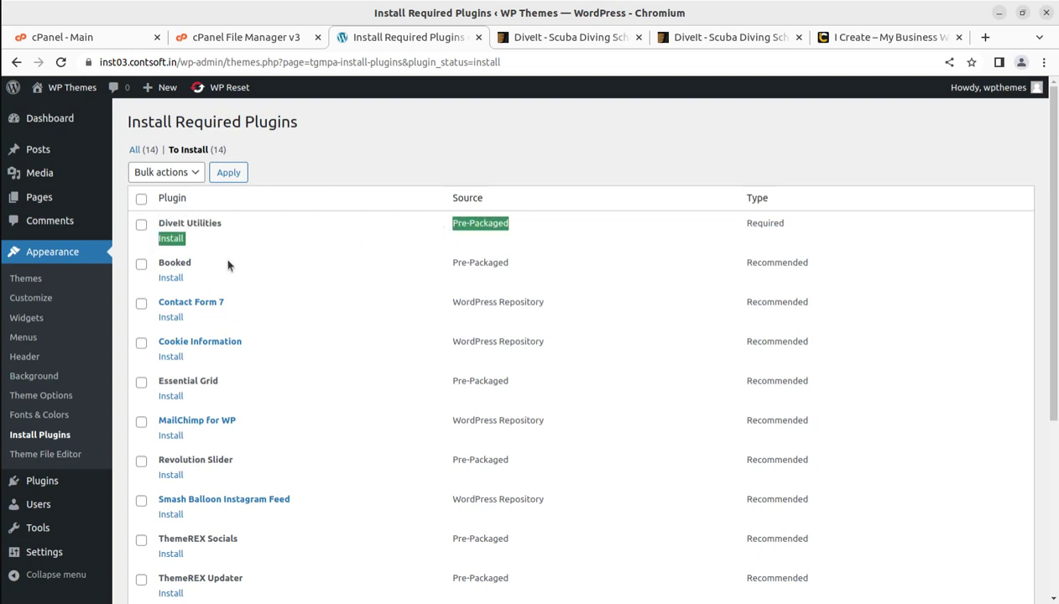
{"action": "double_click", "coordinate": [172, 262]}
{"action": "left_click_drag", "start_coordinate": [245, 310], "coordinate": [162, 302]}
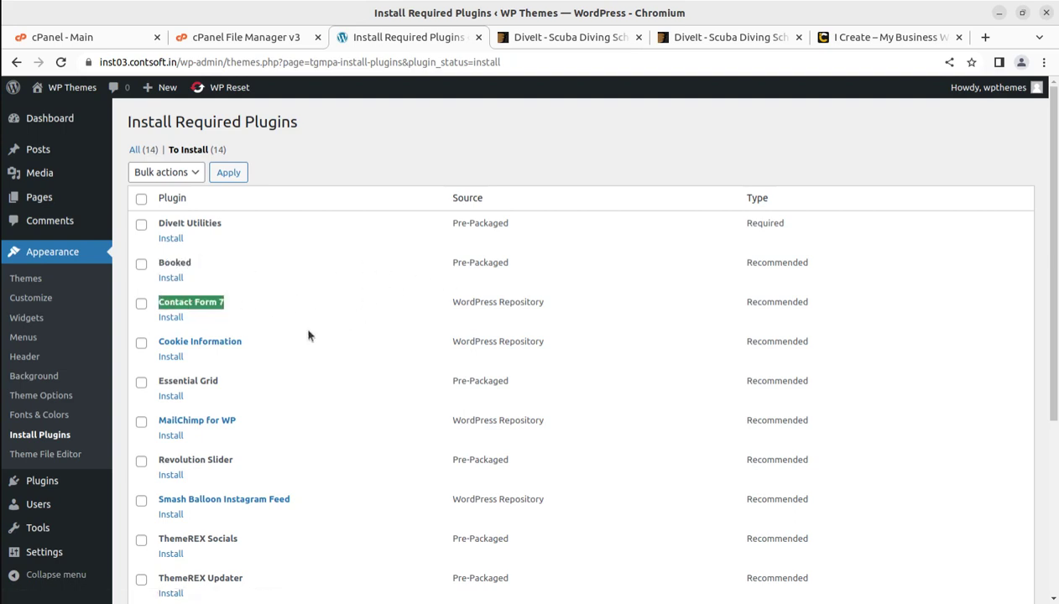
{"action": "scroll", "coordinate": [290, 350], "scroll_direction": "down", "scroll_amount": 3}
{"action": "left_click_drag", "start_coordinate": [245, 176], "coordinate": [159, 182]}
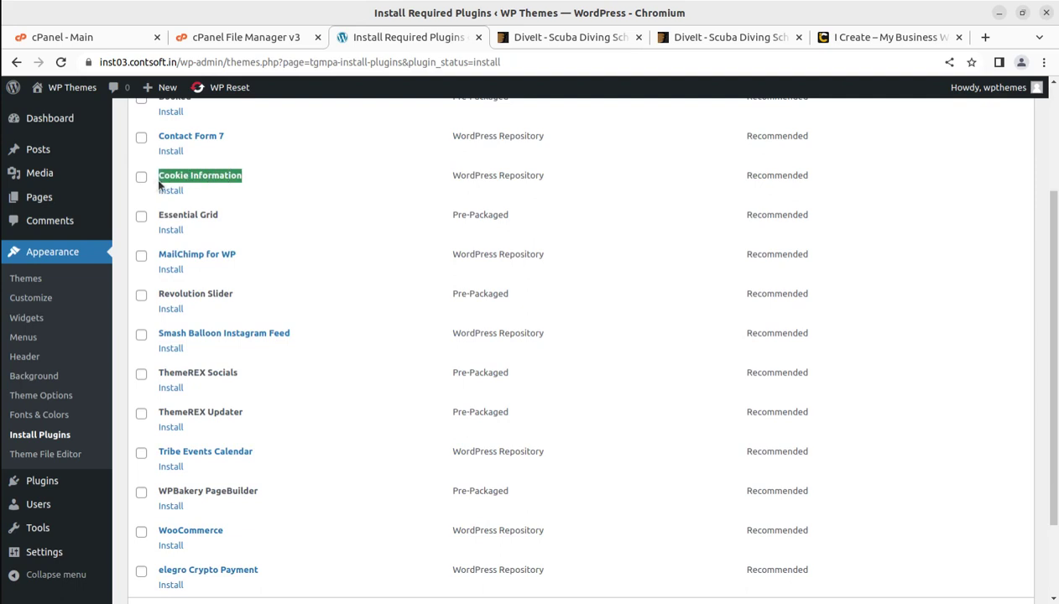
{"action": "left_click_drag", "start_coordinate": [240, 219], "coordinate": [130, 220]}
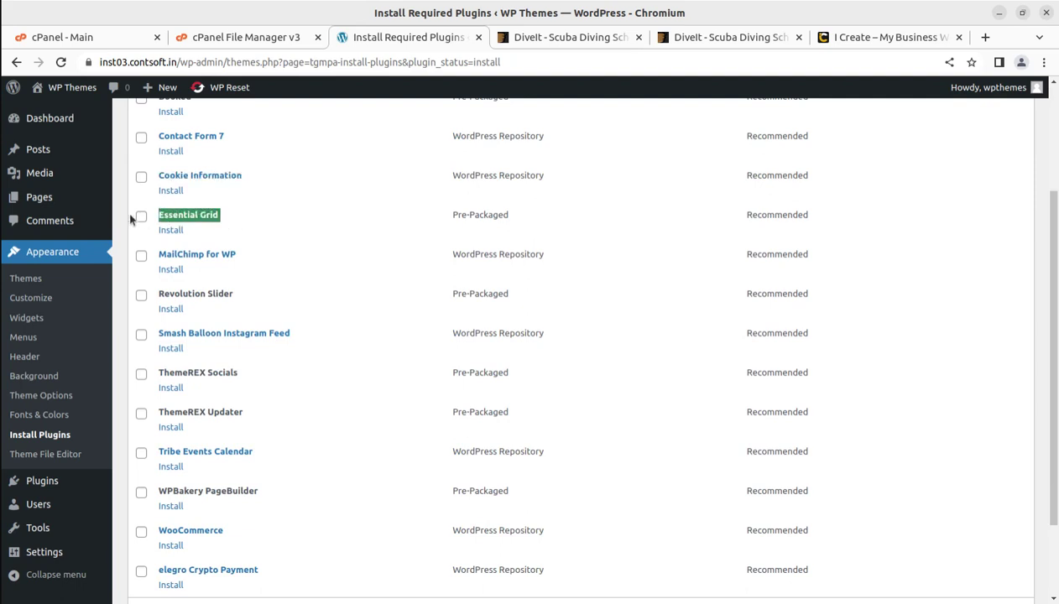
{"action": "left_click_drag", "start_coordinate": [258, 257], "coordinate": [154, 256]}
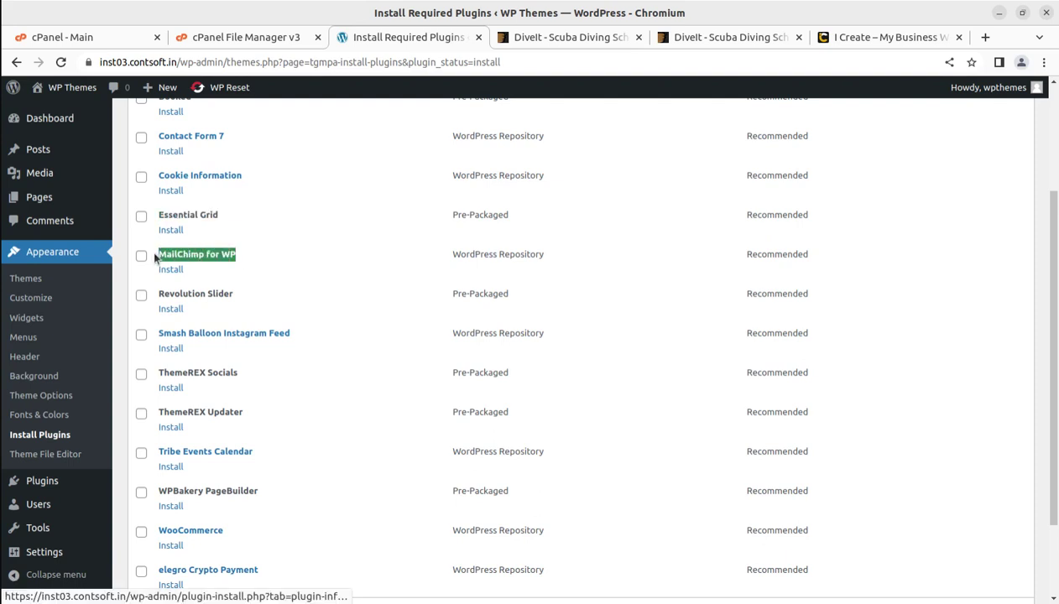
{"action": "left_click_drag", "start_coordinate": [247, 294], "coordinate": [156, 295]}
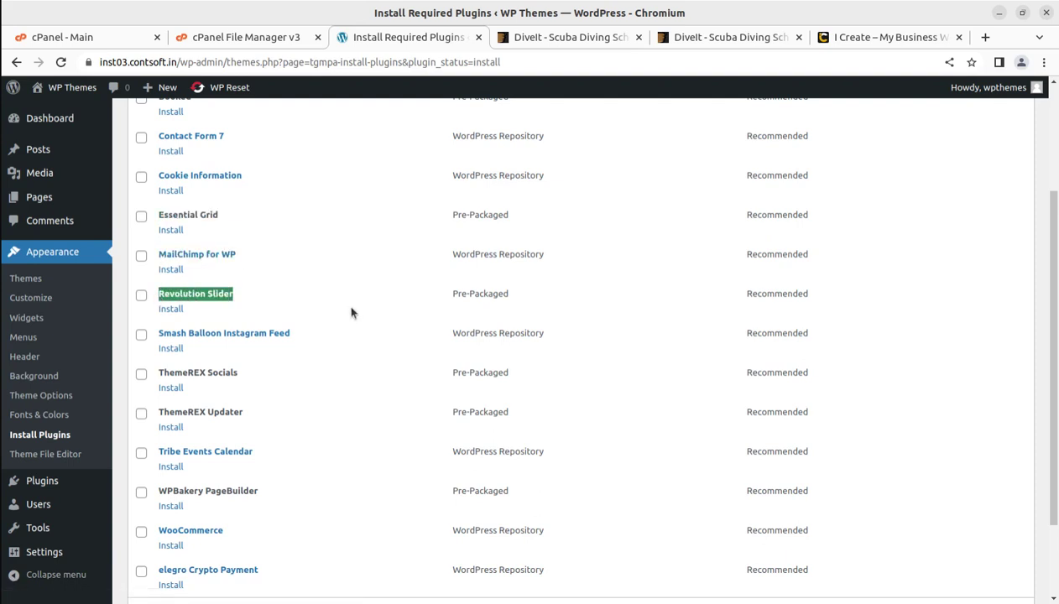
{"action": "left_click_drag", "start_coordinate": [324, 336], "coordinate": [164, 334]}
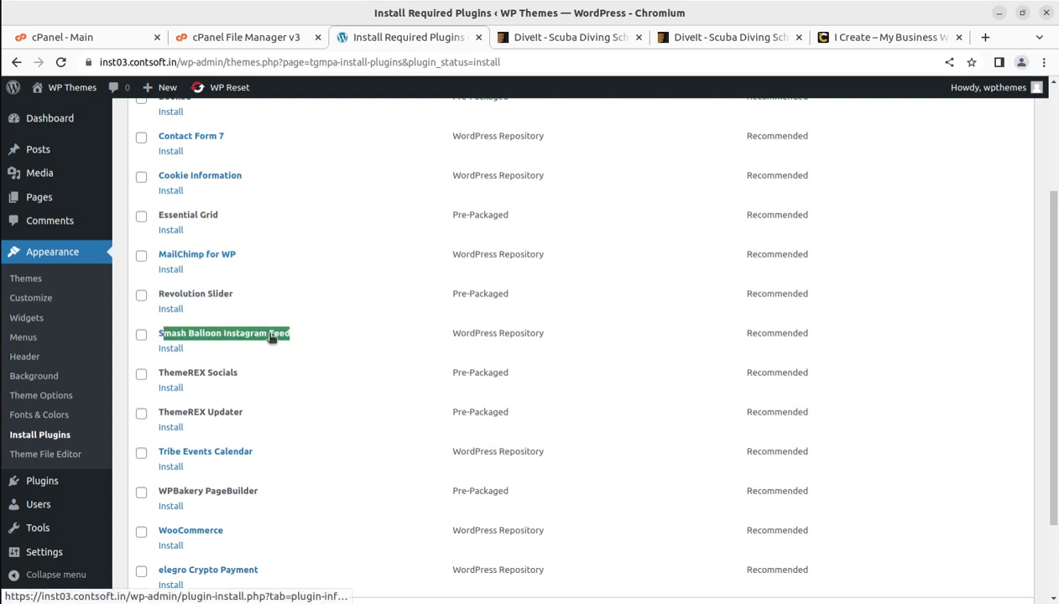
{"action": "left_click_drag", "start_coordinate": [242, 375], "coordinate": [160, 373]}
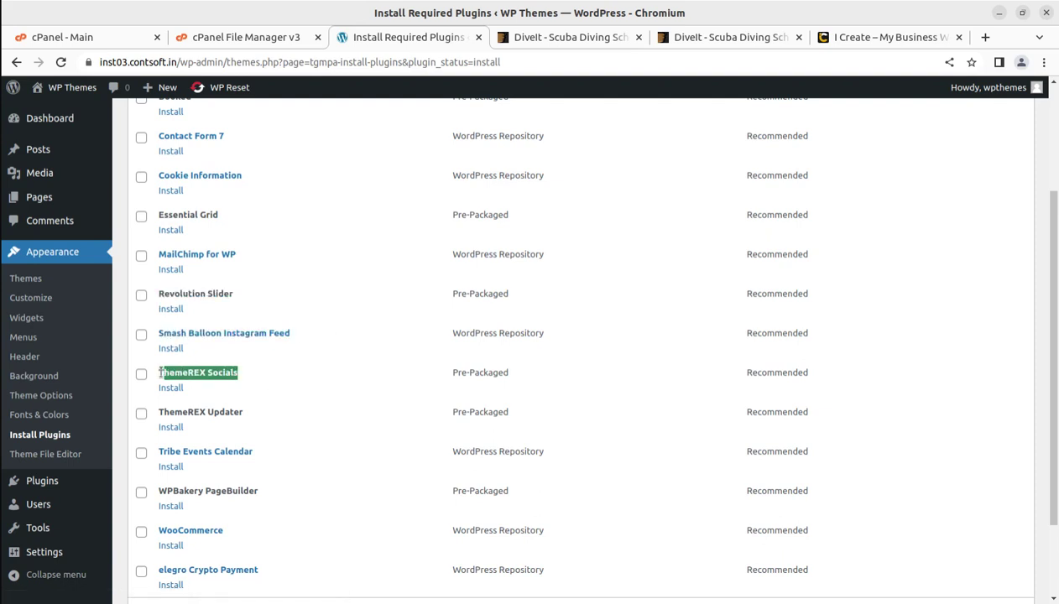
Review the remaining plugins from ThemeREX Updater through elegro Crypto Payment
{"action": "scroll", "coordinate": [290, 393], "scroll_direction": "down", "scroll_amount": 3}
{"action": "left_click_drag", "start_coordinate": [252, 306], "coordinate": [156, 309]}
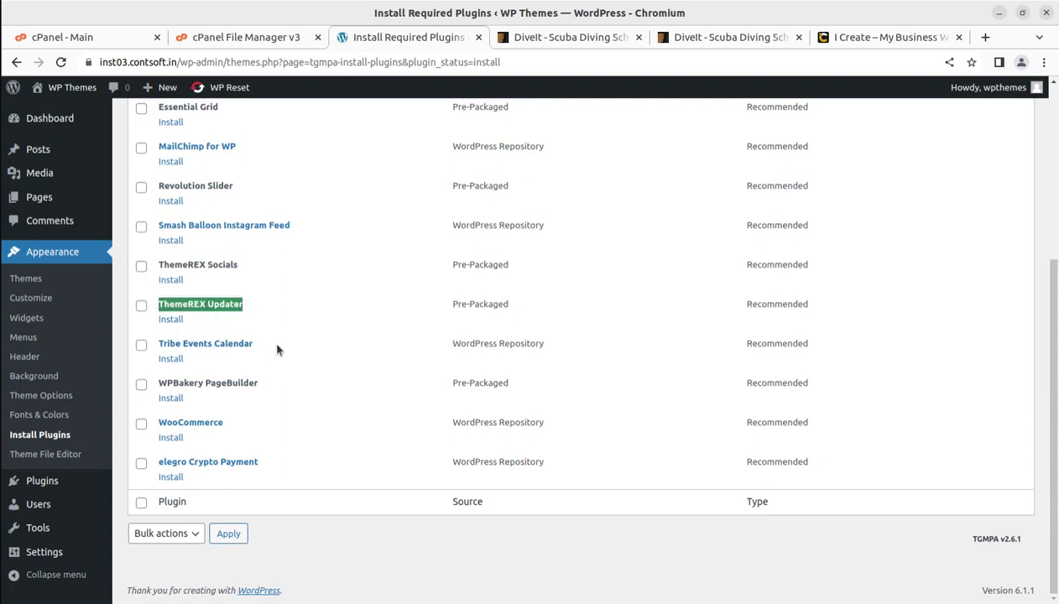
{"action": "left_click_drag", "start_coordinate": [275, 347], "coordinate": [156, 344]}
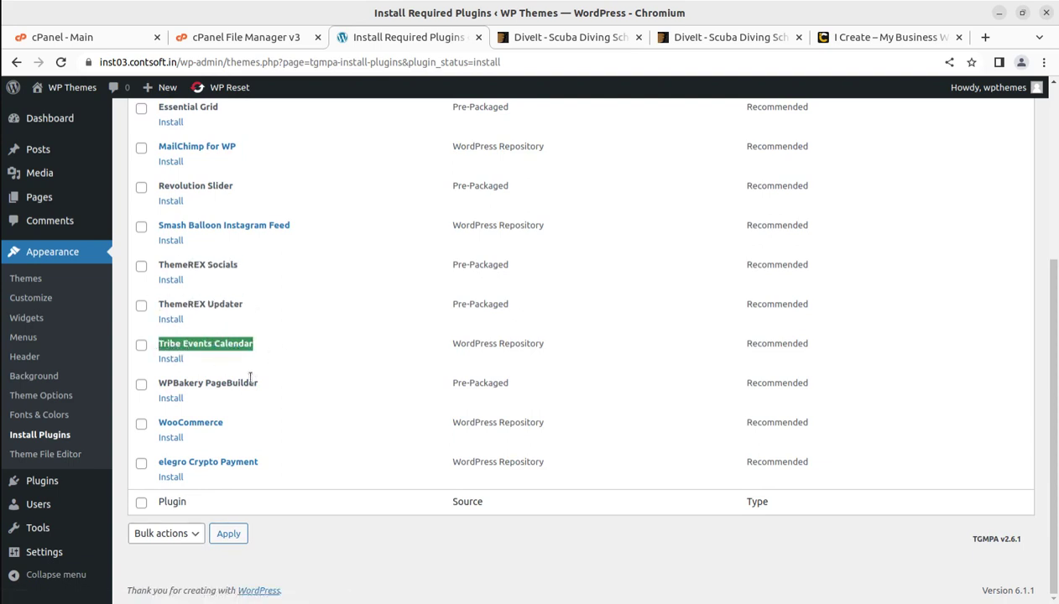
{"action": "left_click_drag", "start_coordinate": [269, 384], "coordinate": [168, 380]}
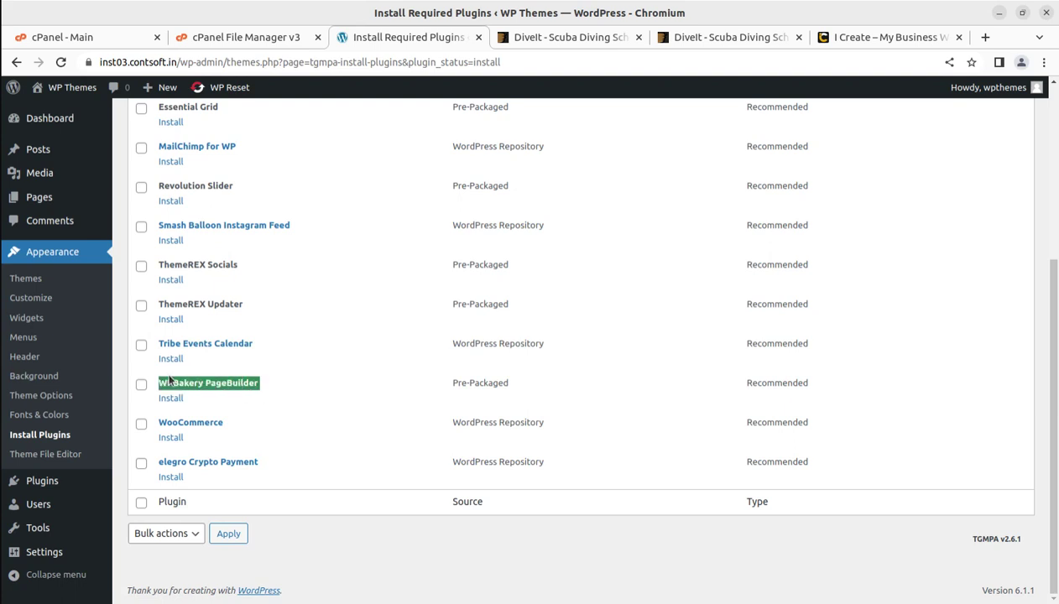
{"action": "left_click_drag", "start_coordinate": [238, 420], "coordinate": [157, 420]}
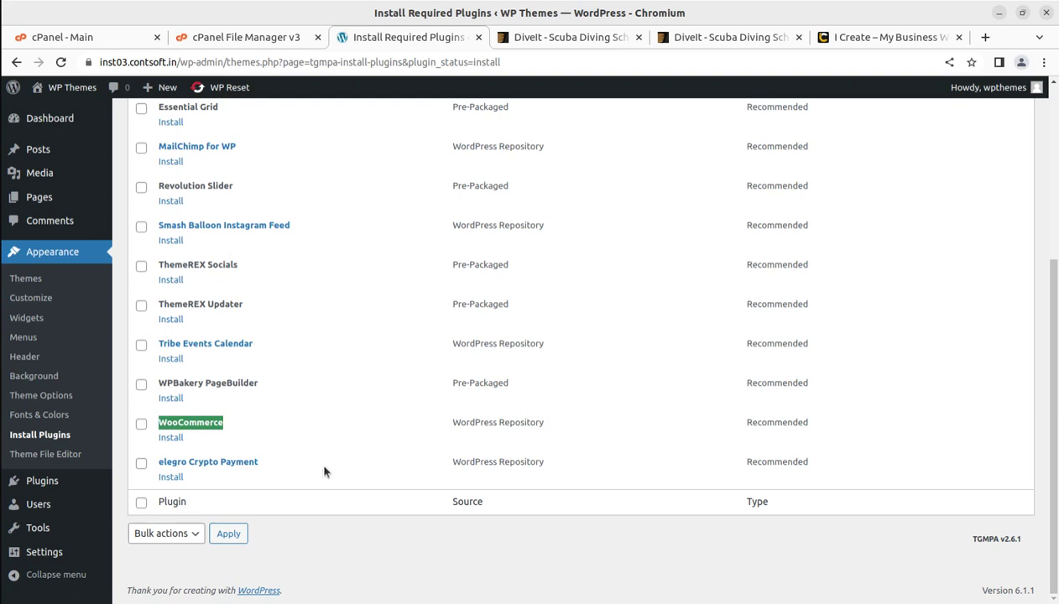
{"action": "left_click", "coordinate": [242, 462]}
{"action": "left_click_drag", "start_coordinate": [259, 462], "coordinate": [157, 461]}
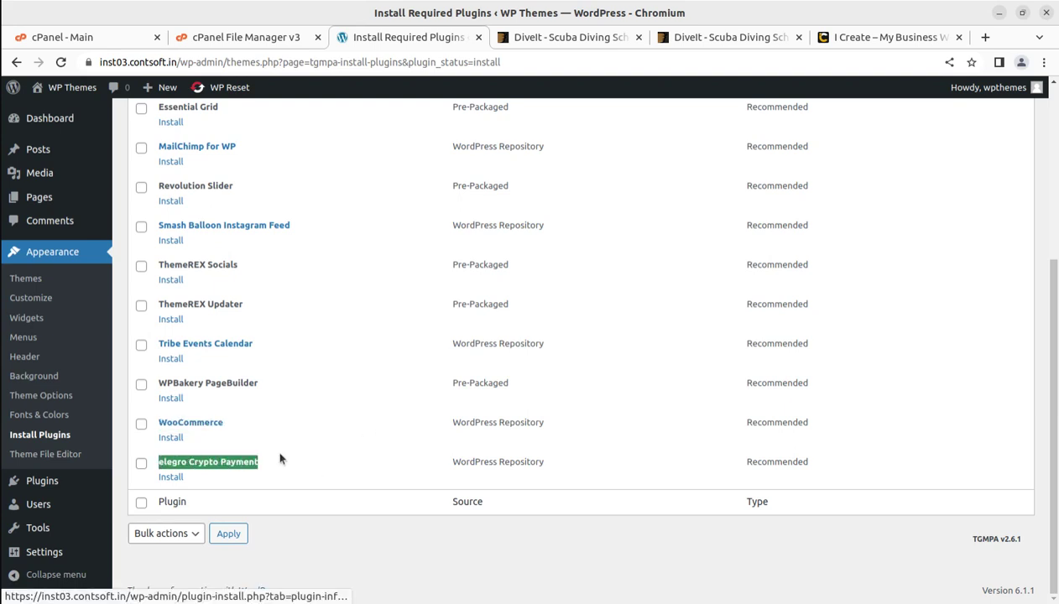
Select all the listed plugins and install them together with a bulk action
{"action": "scroll", "coordinate": [285, 452], "scroll_direction": "up", "scroll_amount": 5}
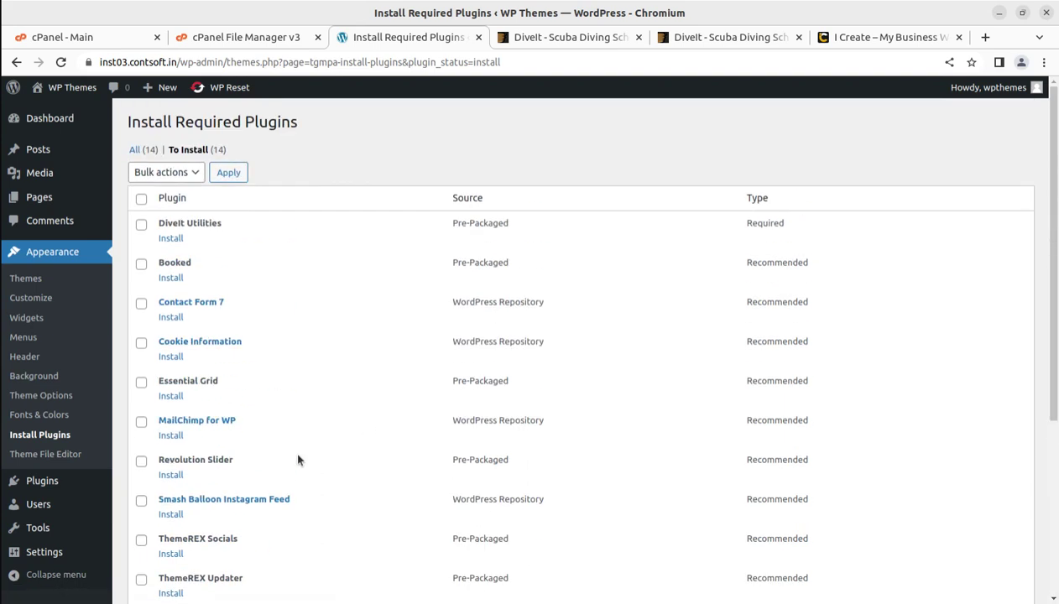
{"action": "left_click", "coordinate": [141, 199]}
{"action": "left_click", "coordinate": [168, 175]}
{"action": "left_click", "coordinate": [158, 202]}
{"action": "left_click", "coordinate": [227, 174]}
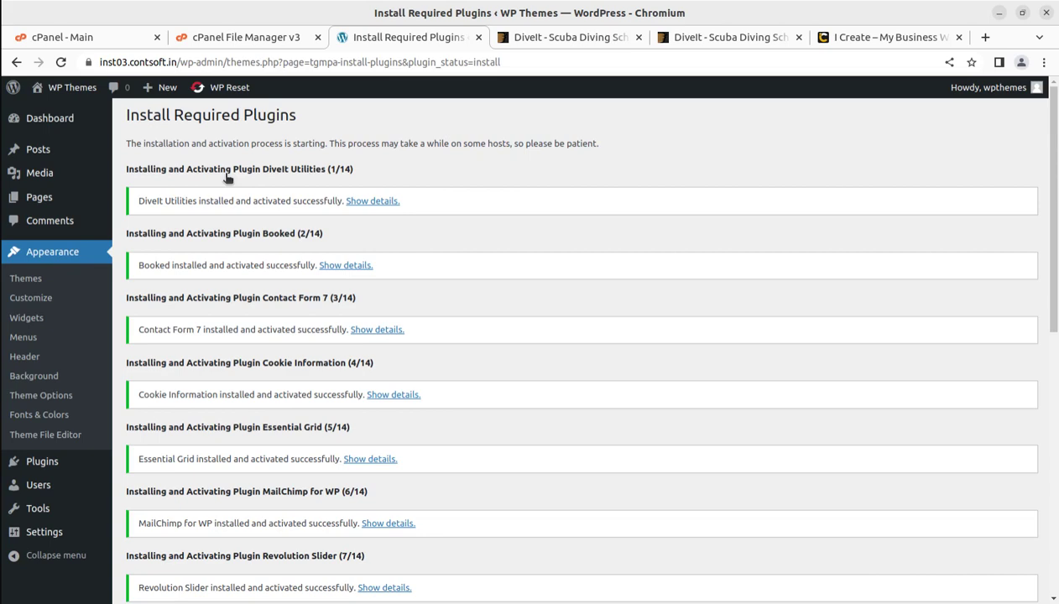
Check the installation and activation results of every plugin, and return to the Dashboard
{"action": "scroll", "coordinate": [391, 294], "scroll_direction": "down", "scroll_amount": 5}
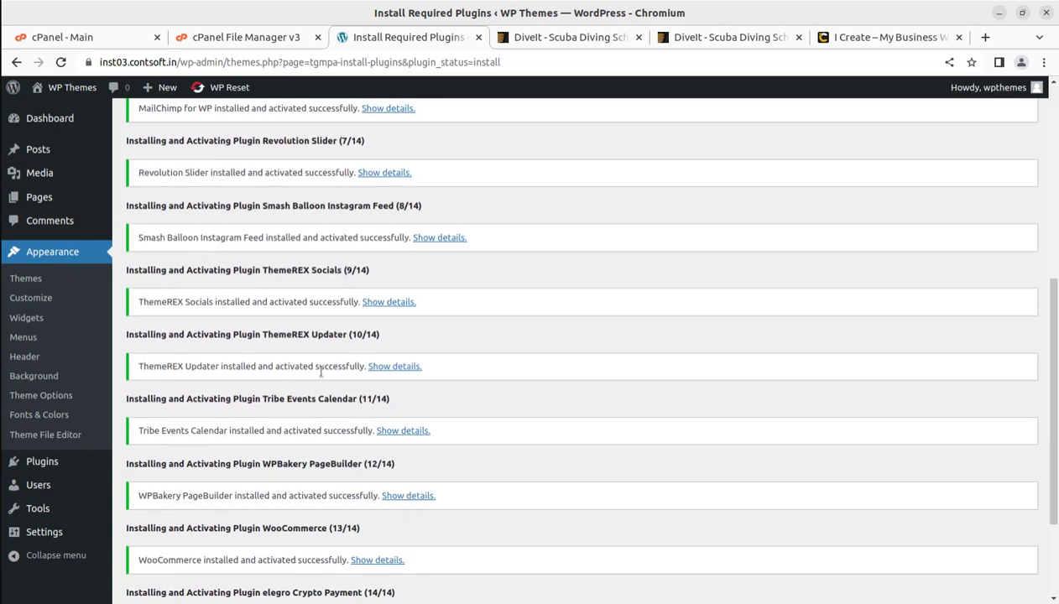
{"action": "scroll", "coordinate": [321, 373], "scroll_direction": "down", "scroll_amount": 2}
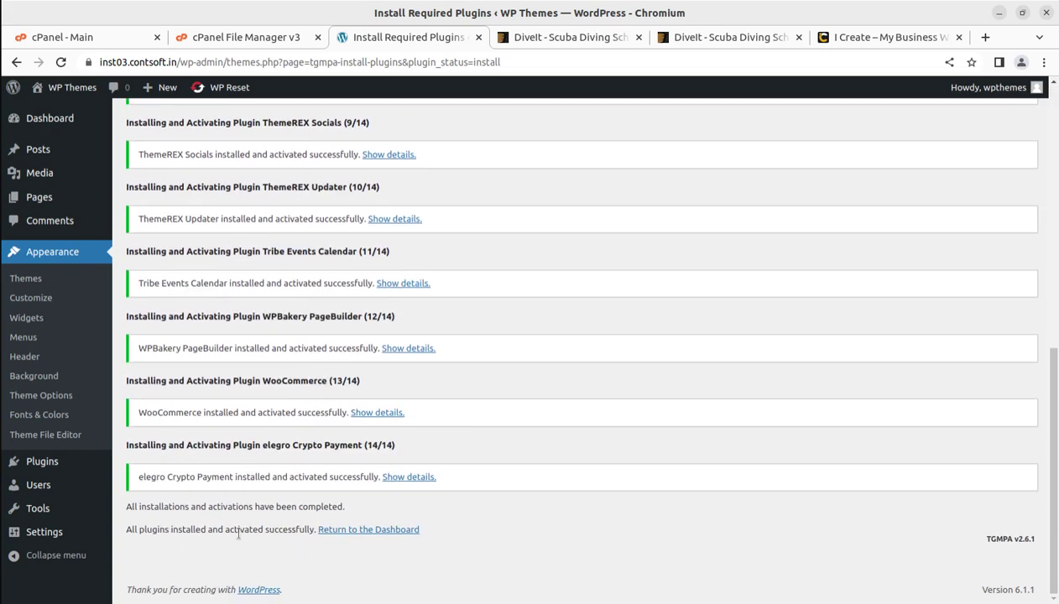
{"action": "left_click_drag", "start_coordinate": [191, 508], "coordinate": [339, 507]}
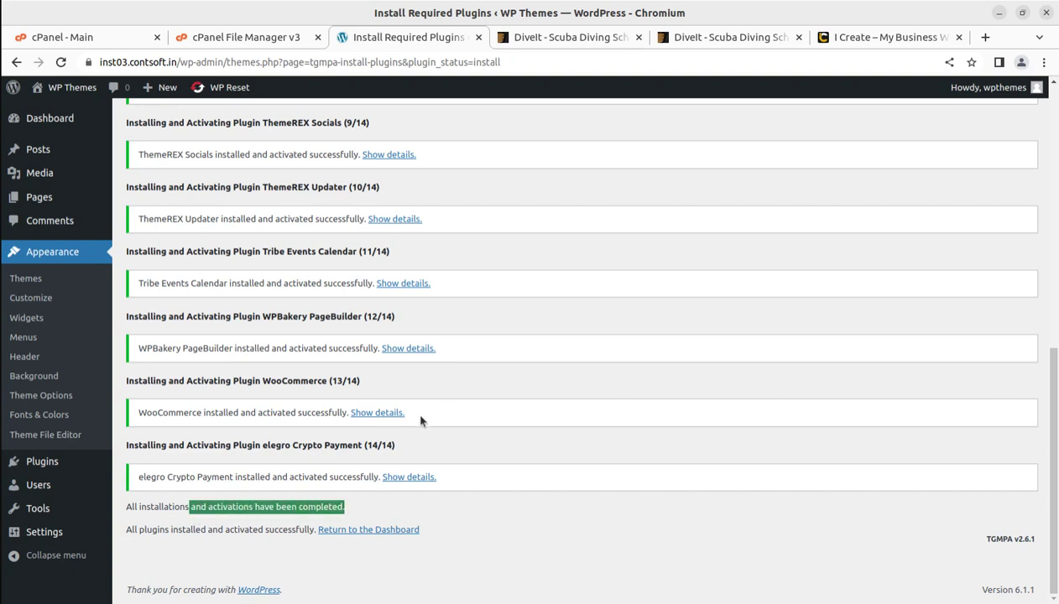
{"action": "left_click", "coordinate": [374, 530]}
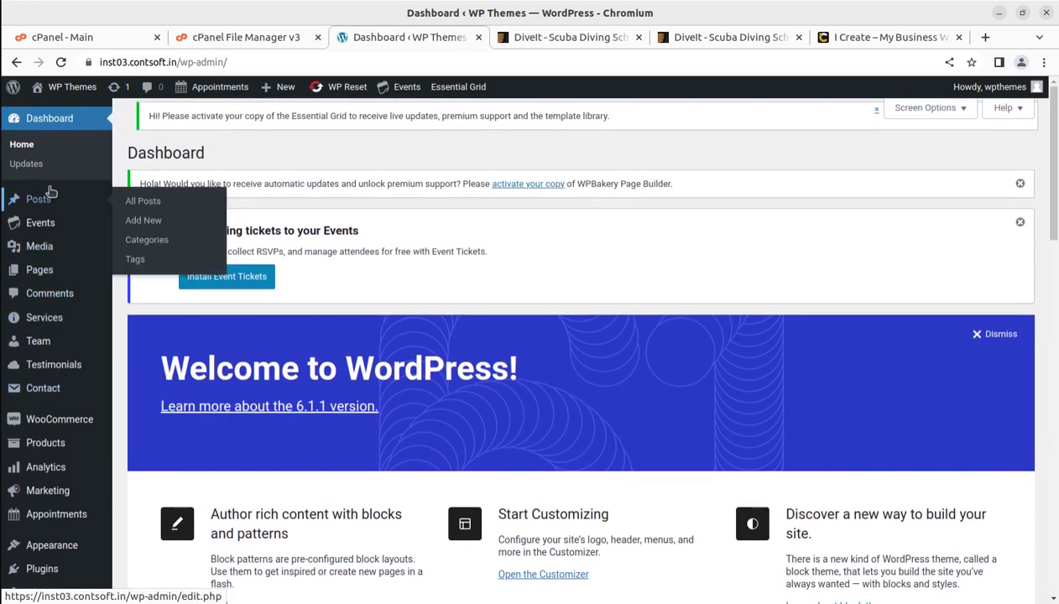
Look through the entries in the admin menu, and dismiss the WPBakery activation and Event Tickets notices
{"action": "mouse_move", "coordinate": [52, 326]}
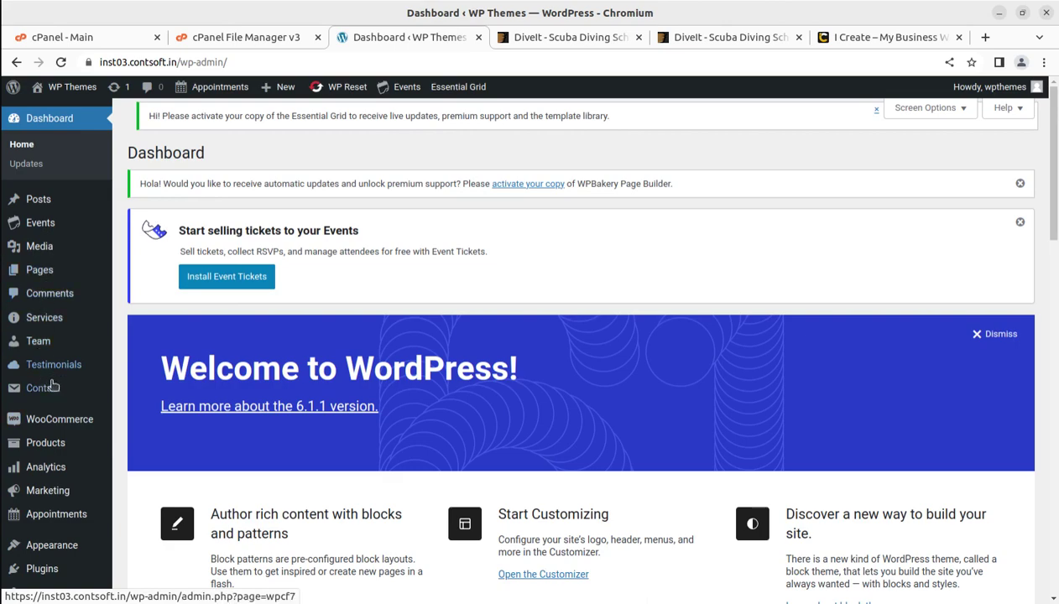
{"action": "scroll", "coordinate": [46, 390], "scroll_direction": "down", "scroll_amount": 3}
{"action": "mouse_move", "coordinate": [52, 399]}
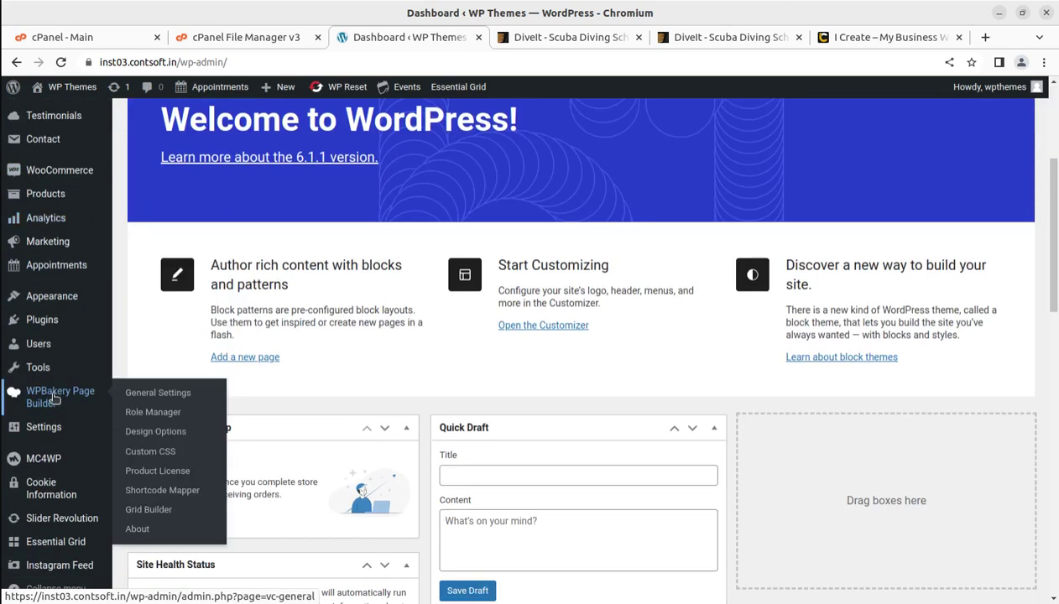
{"action": "scroll", "coordinate": [49, 504], "scroll_direction": "up", "scroll_amount": 3}
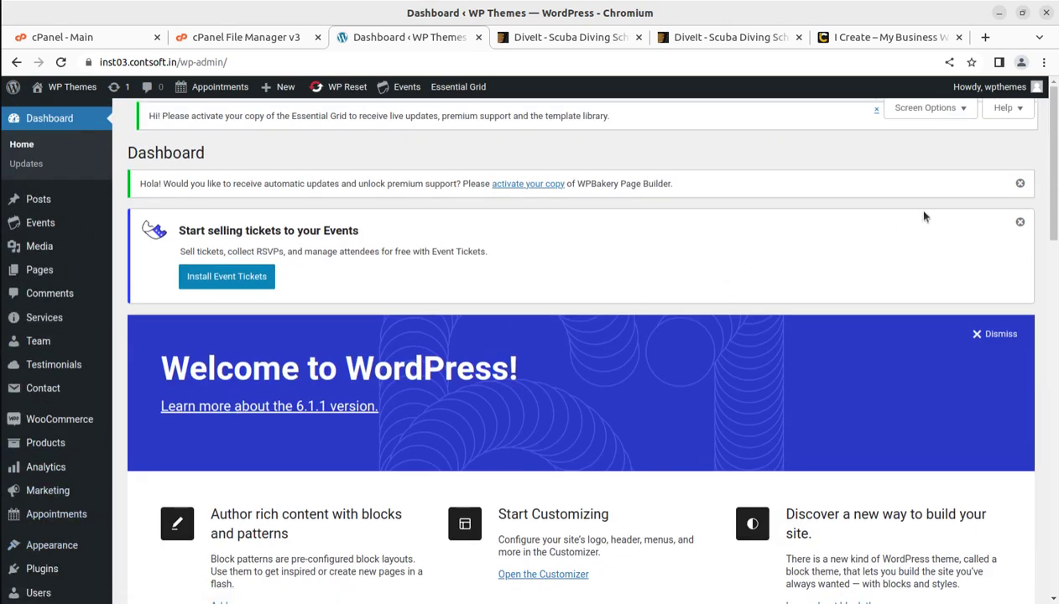
{"action": "left_click", "coordinate": [1020, 184]}
{"action": "left_click", "coordinate": [1021, 186]}
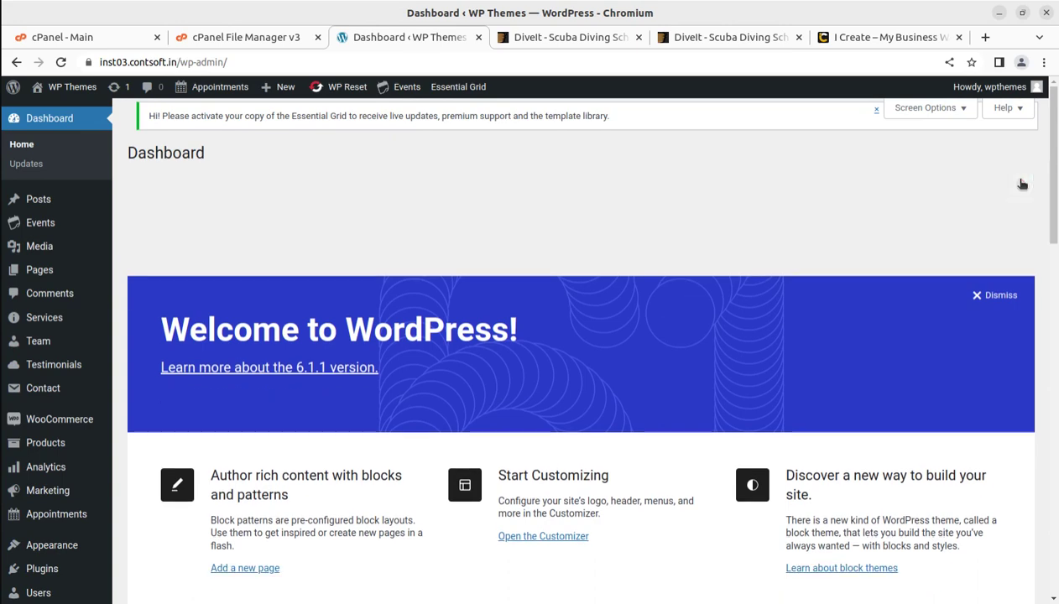
View the site's front page in a new tab and compare it with the DiveIt live preview
{"action": "left_click", "coordinate": [718, 36]}
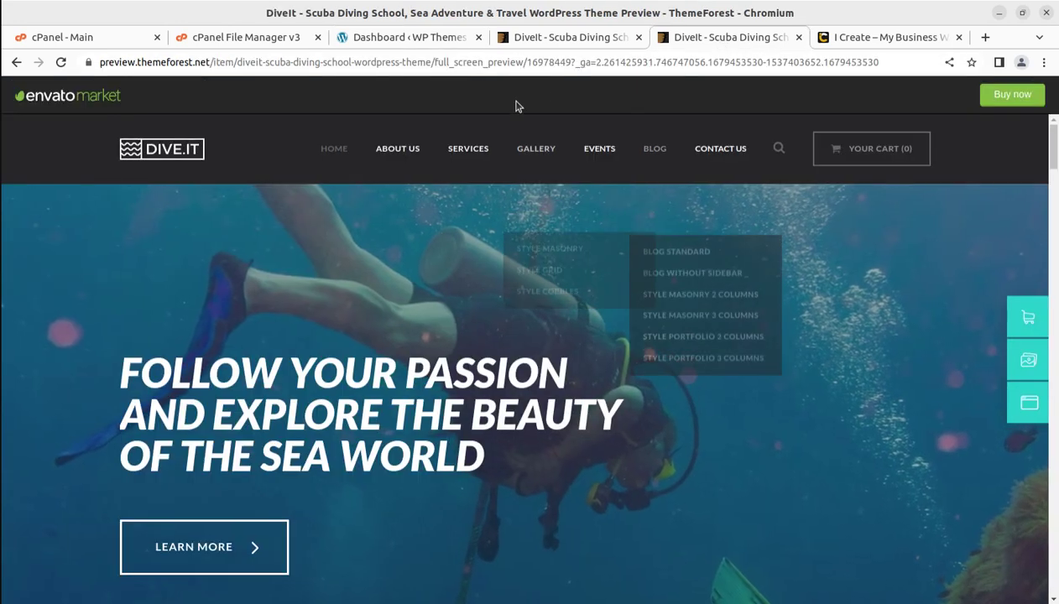
{"action": "left_click", "coordinate": [409, 38]}
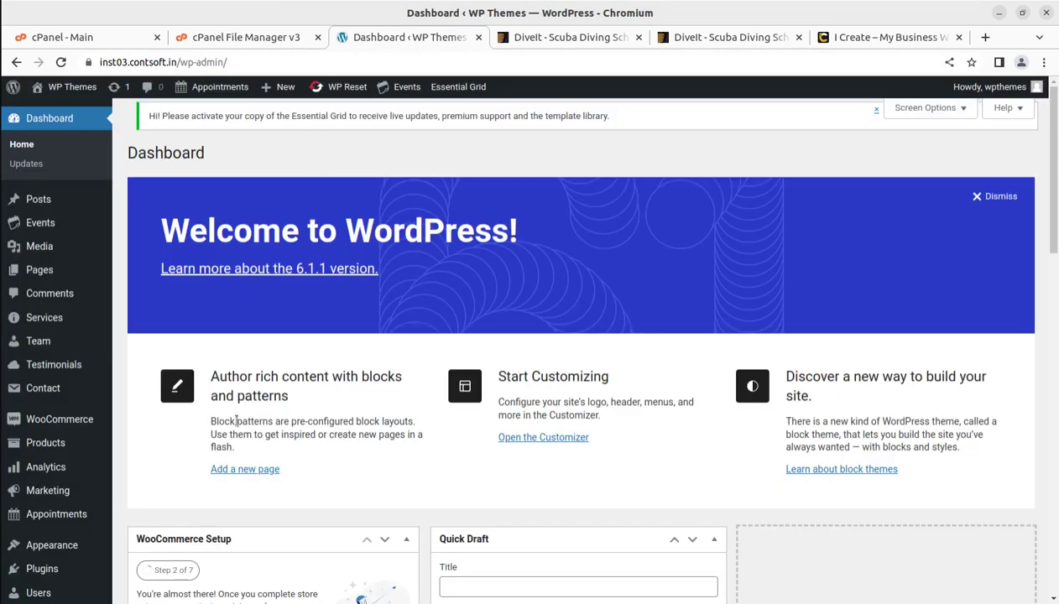
{"action": "mouse_move", "coordinate": [70, 93]}
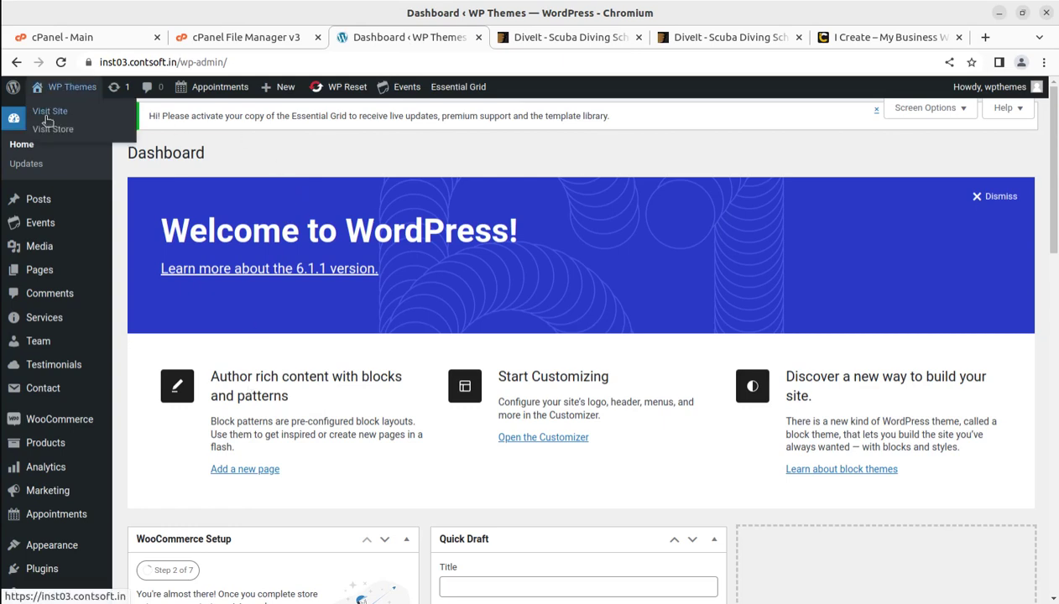
{"action": "middle_click", "coordinate": [49, 109]}
{"action": "left_click", "coordinate": [453, 40]}
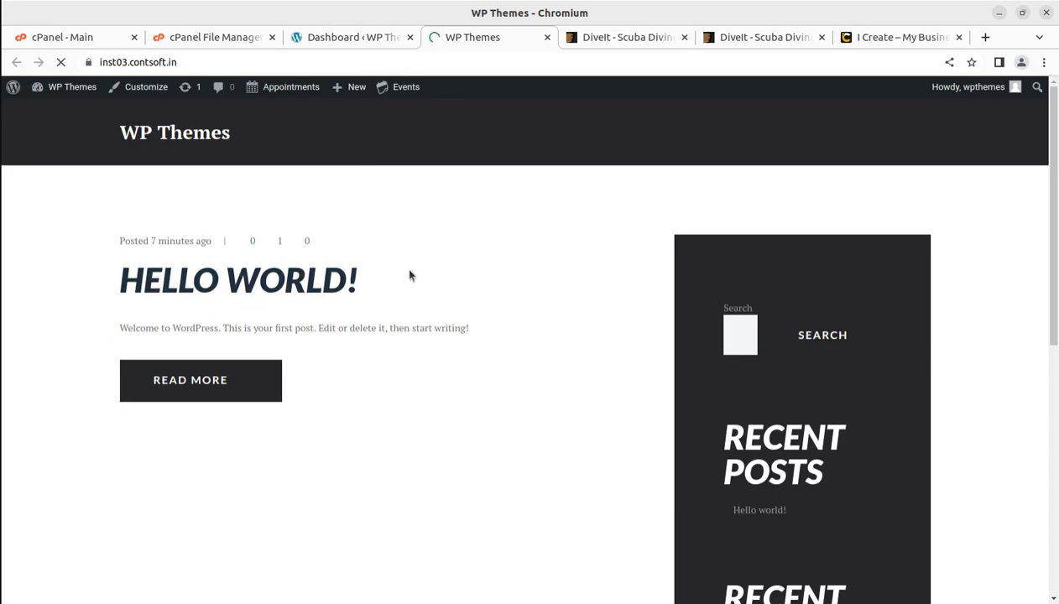
{"action": "scroll", "coordinate": [409, 275], "scroll_direction": "down", "scroll_amount": 5}
{"action": "scroll", "coordinate": [409, 277], "scroll_direction": "up", "scroll_amount": 5}
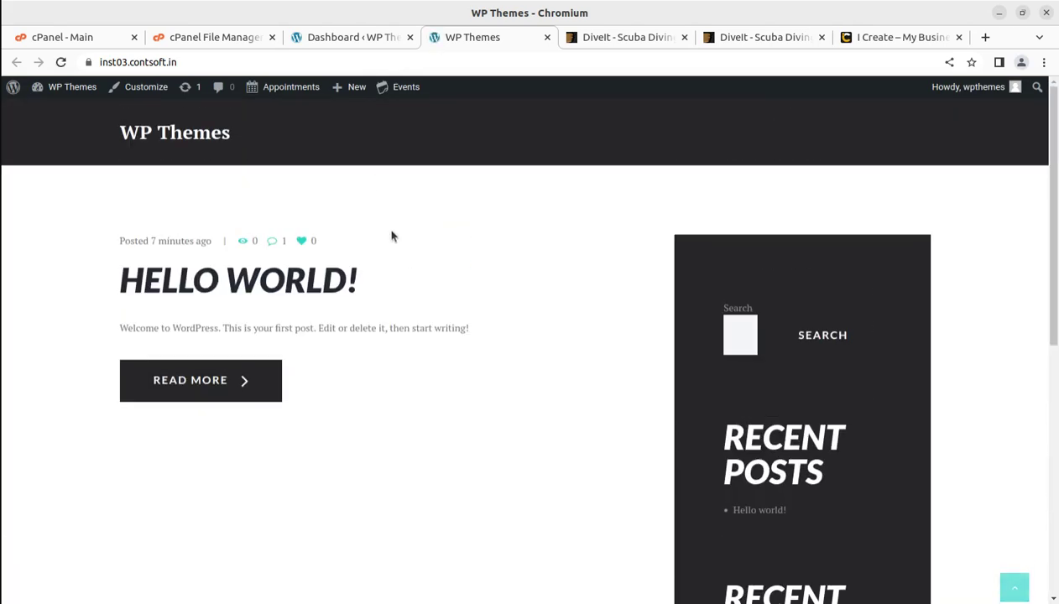
{"action": "left_click", "coordinate": [756, 36]}
Return to the WordPress dashboard and open the theme's Install Demo Data page
{"action": "left_click", "coordinate": [358, 38]}
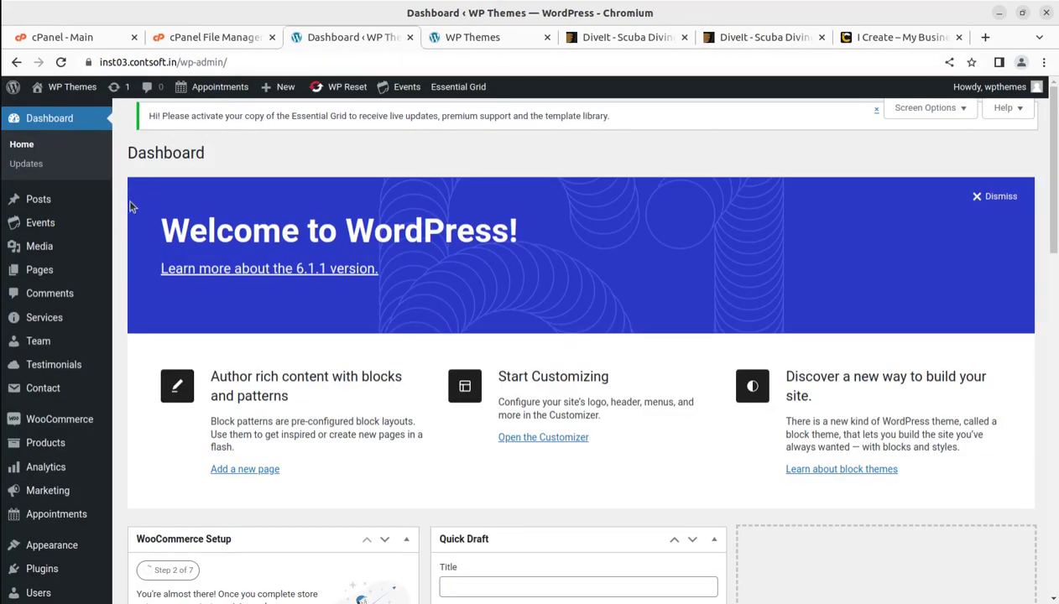
{"action": "scroll", "coordinate": [34, 277], "scroll_direction": "down", "scroll_amount": 3}
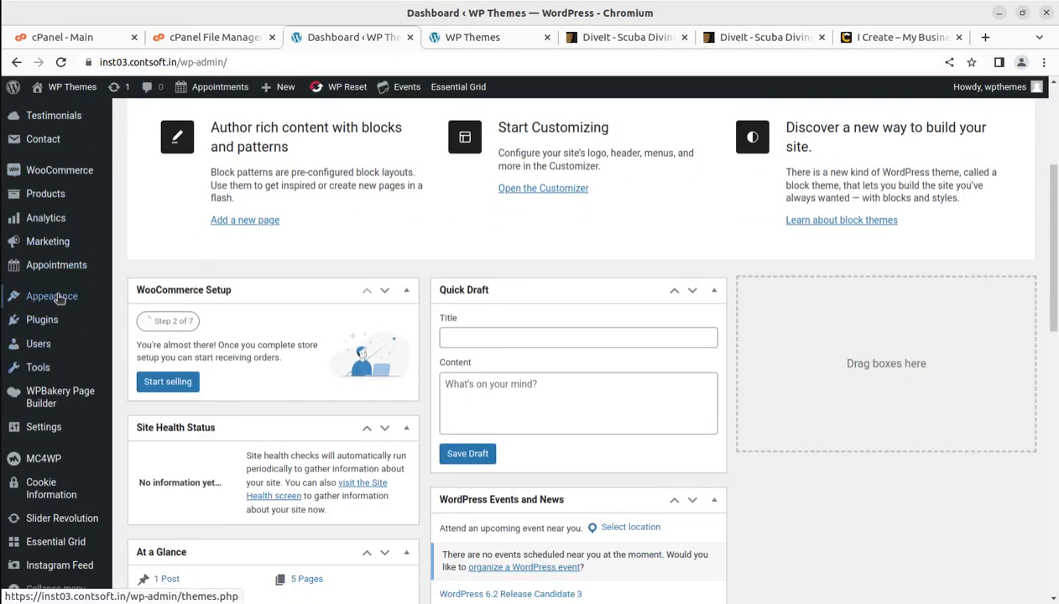
{"action": "mouse_move", "coordinate": [59, 299]}
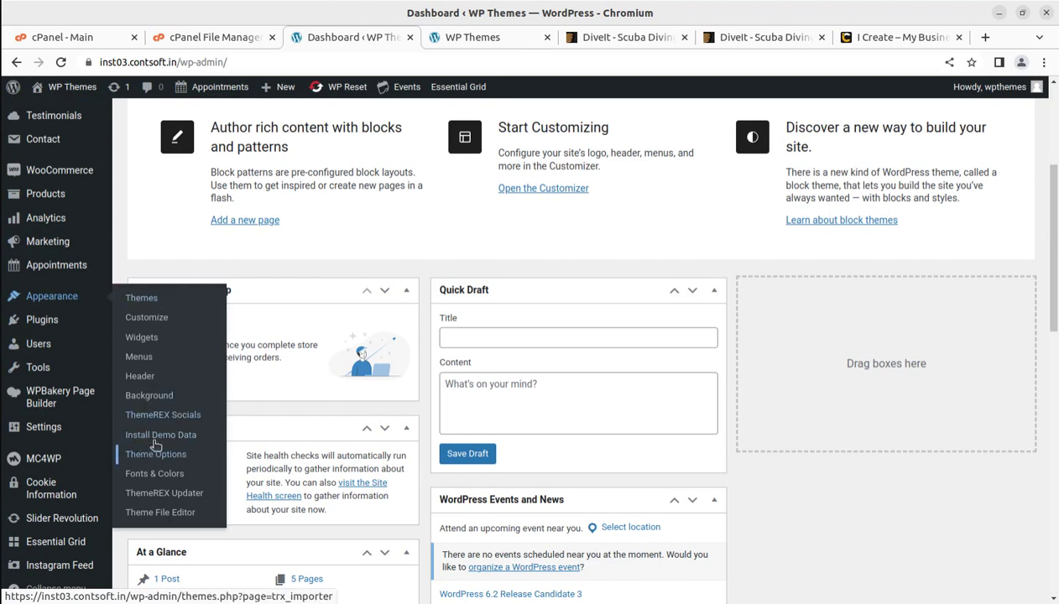
{"action": "left_click", "coordinate": [152, 436]}
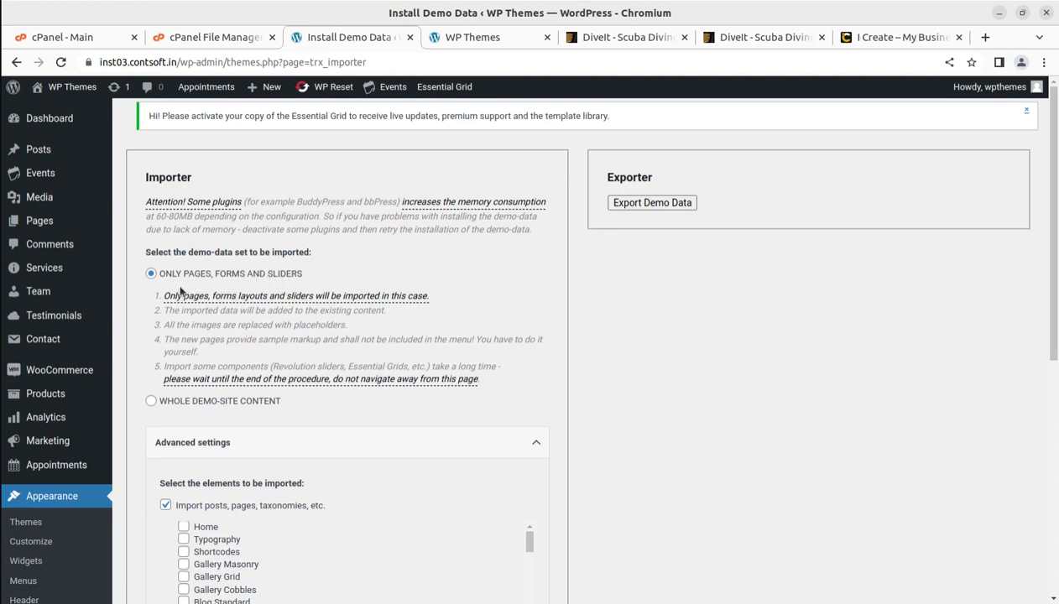
Choose Whole Demo-Site Content as the import set, accept the data-erasure warning, and expand the advanced settings
{"action": "scroll", "coordinate": [322, 284], "scroll_direction": "down", "scroll_amount": 2}
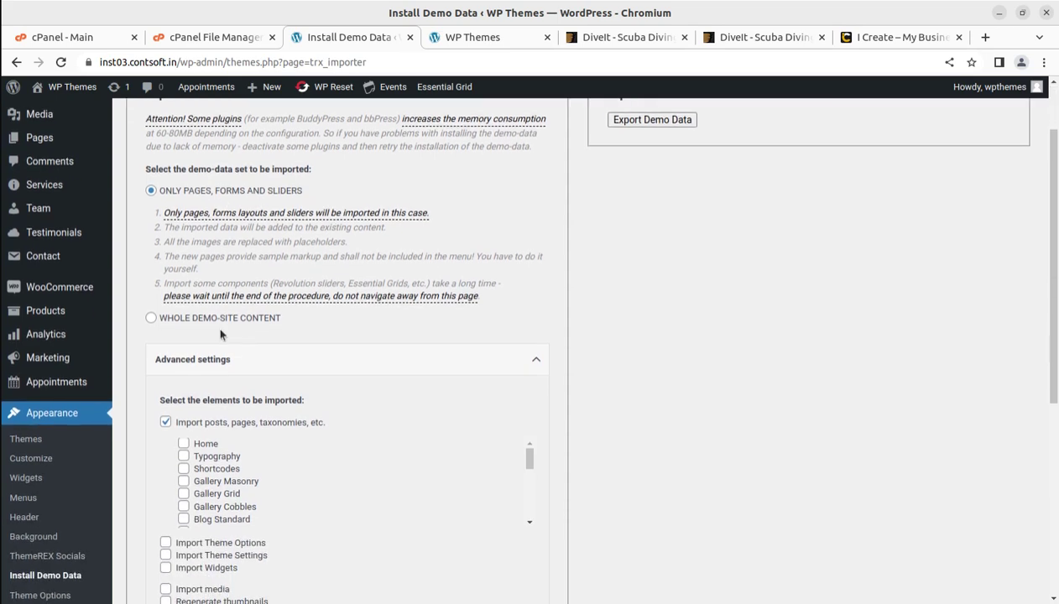
{"action": "left_click", "coordinate": [151, 321]}
{"action": "left_click", "coordinate": [649, 262]}
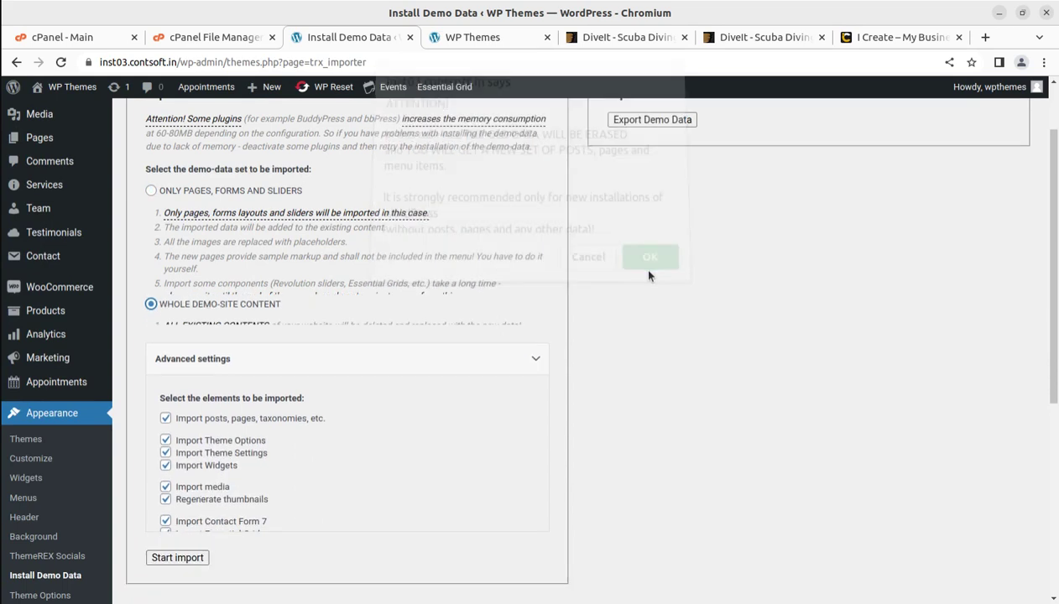
{"action": "left_click", "coordinate": [372, 344]}
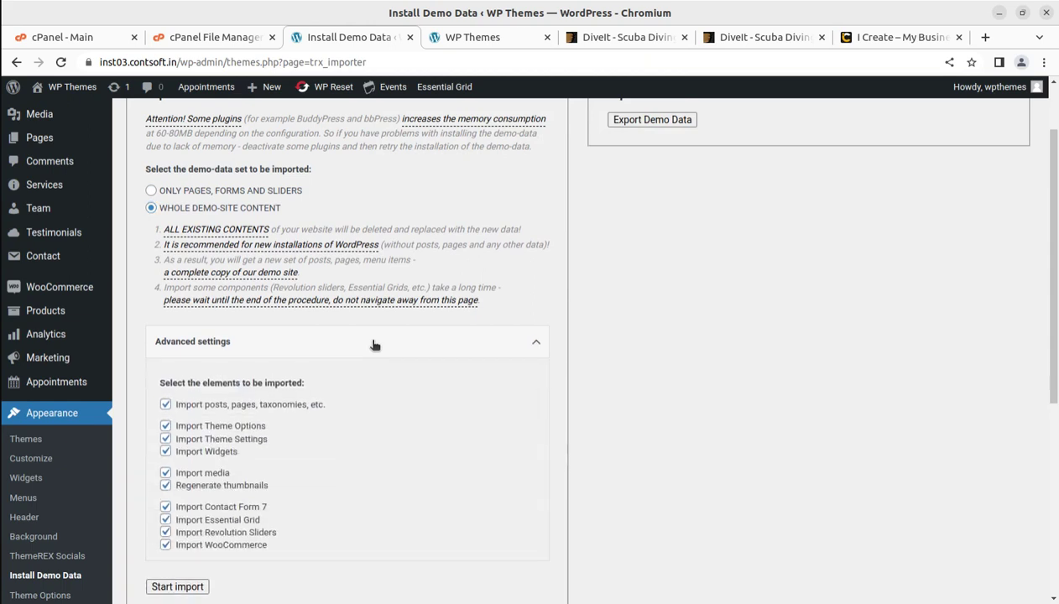
Exclude Regenerate thumbnails from the elements to import, keep all the others selected, and start the import
{"action": "left_click", "coordinate": [166, 487]}
{"action": "left_click_drag", "start_coordinate": [285, 487], "coordinate": [171, 490]}
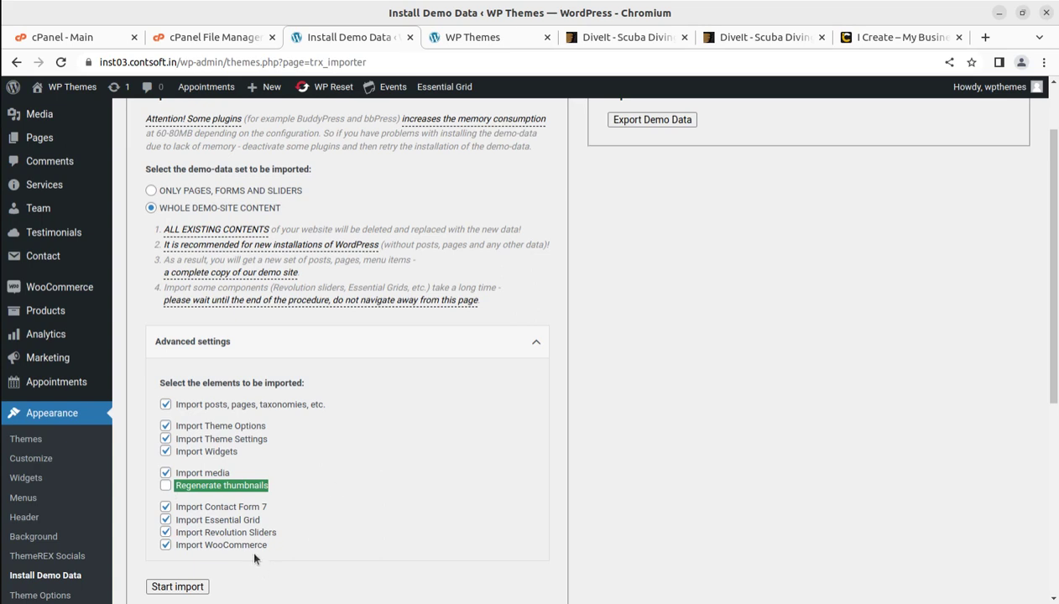
{"action": "left_click", "coordinate": [411, 448]}
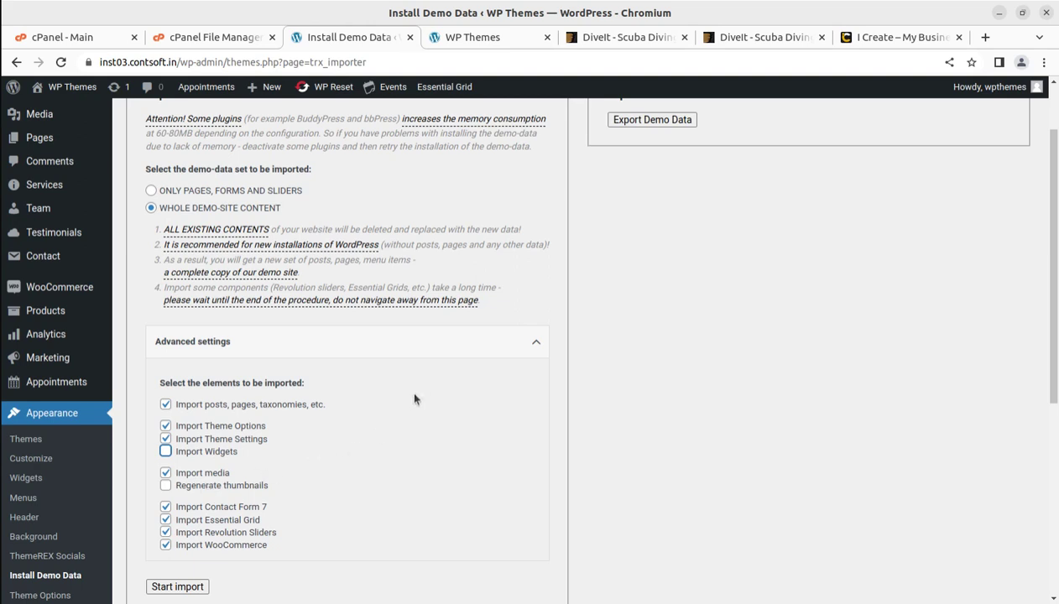
{"action": "left_click", "coordinate": [166, 453]}
{"action": "scroll", "coordinate": [214, 441], "scroll_direction": "down", "scroll_amount": 3}
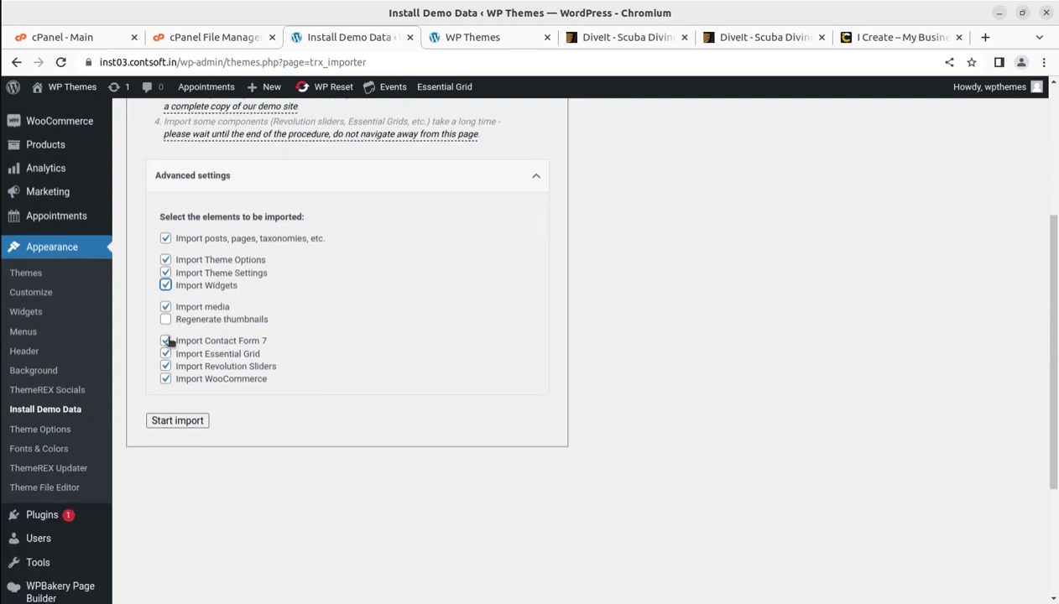
{"action": "left_click", "coordinate": [164, 424]}
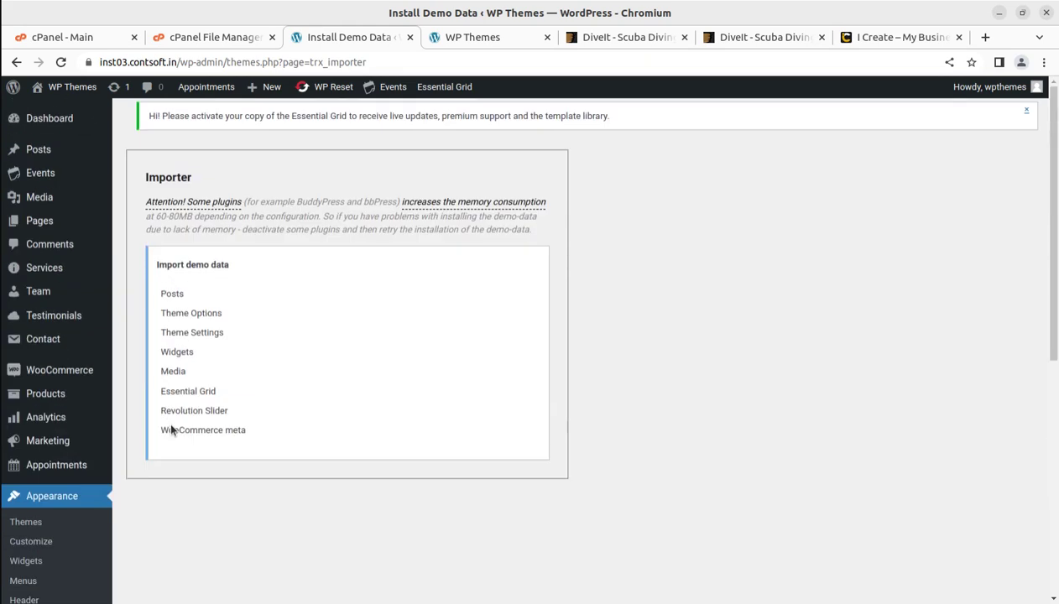
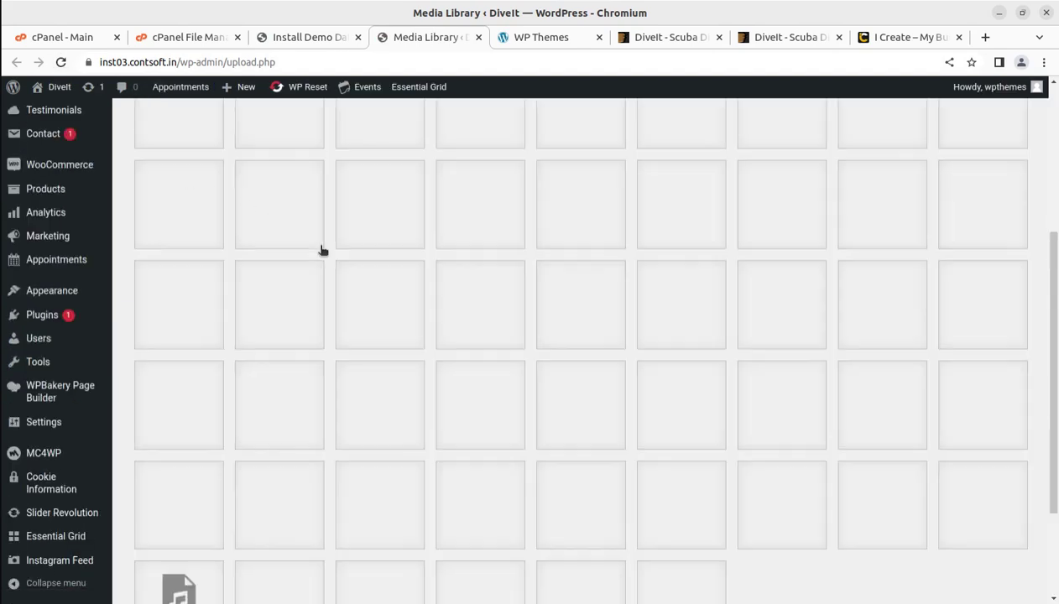
Look through the imported items in the Media Library for missing thumbnails
{"action": "scroll", "coordinate": [487, 345], "scroll_direction": "down", "scroll_amount": 2}
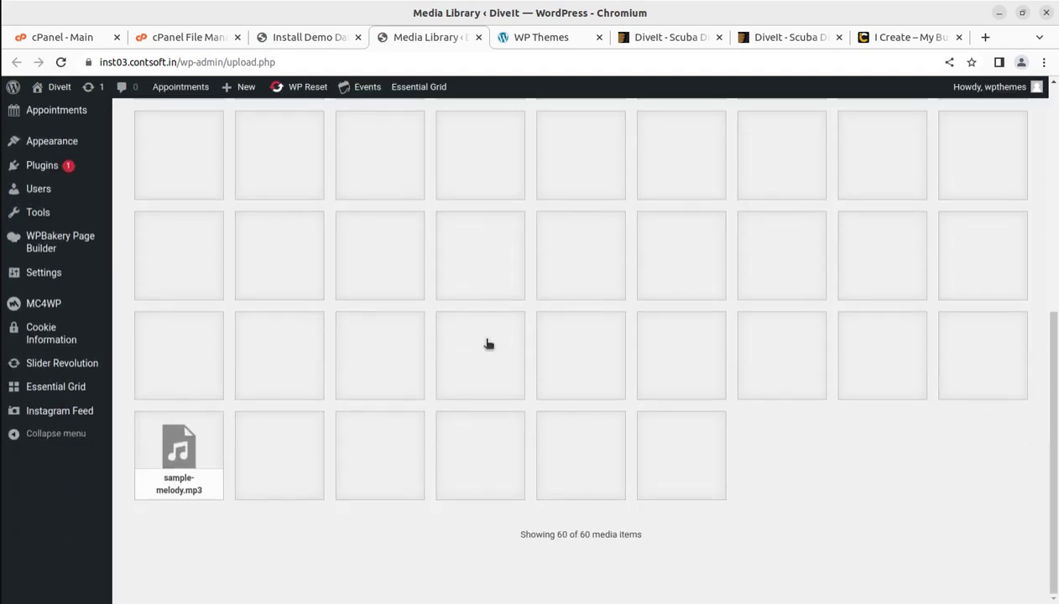
{"action": "scroll", "coordinate": [487, 344], "scroll_direction": "up", "scroll_amount": 6}
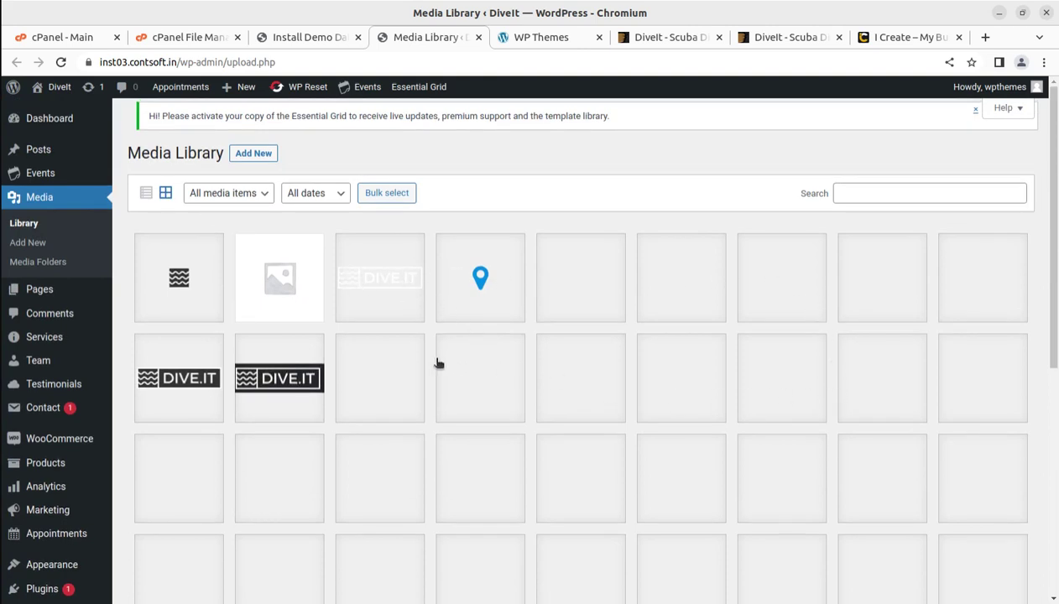
{"action": "scroll", "coordinate": [736, 373], "scroll_direction": "down", "scroll_amount": 2}
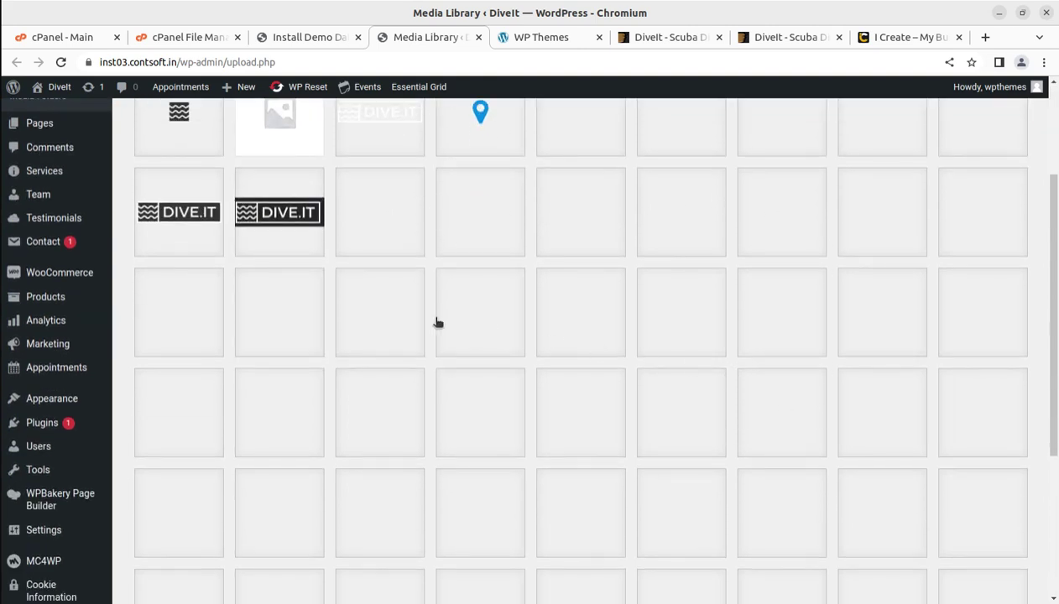
Return to the demo data importer, choose Whole Demo-Site Content again, accept the warning, and expand the advanced settings
{"action": "left_click", "coordinate": [307, 37]}
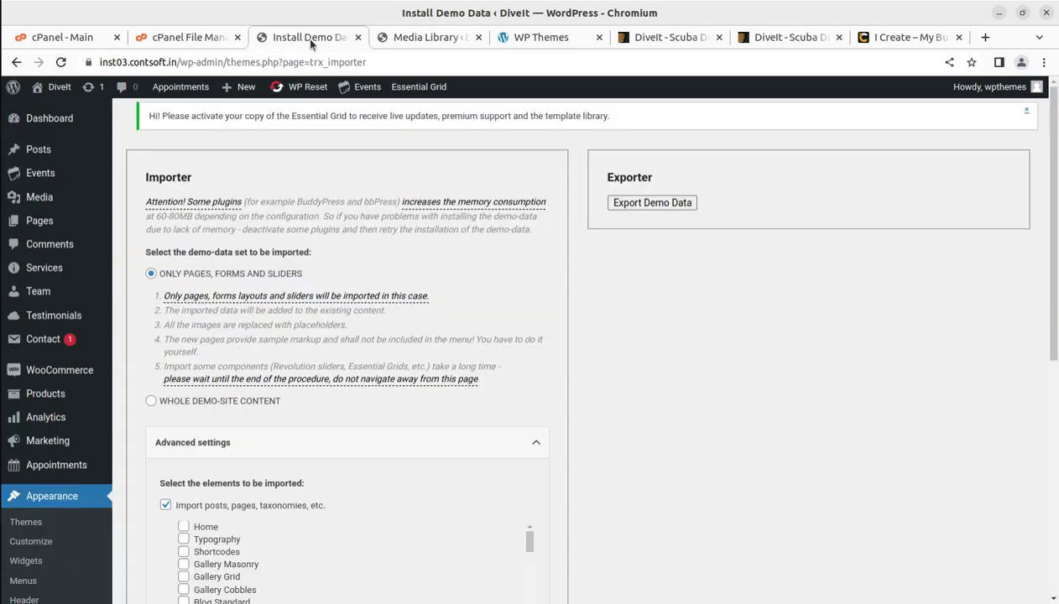
{"action": "scroll", "coordinate": [287, 442], "scroll_direction": "down", "scroll_amount": 4}
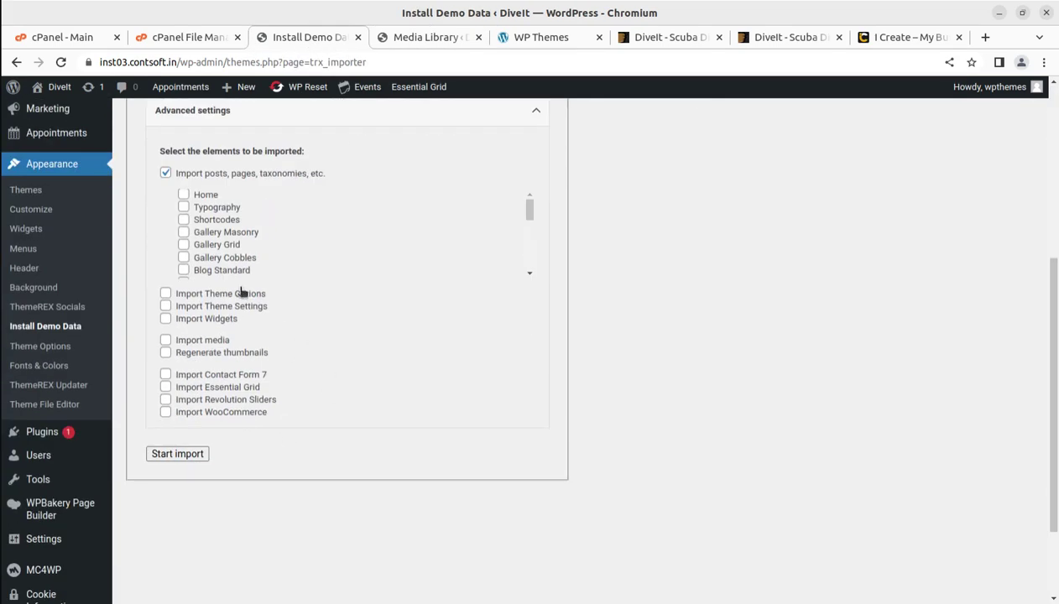
{"action": "scroll", "coordinate": [218, 392], "scroll_direction": "up", "scroll_amount": 4}
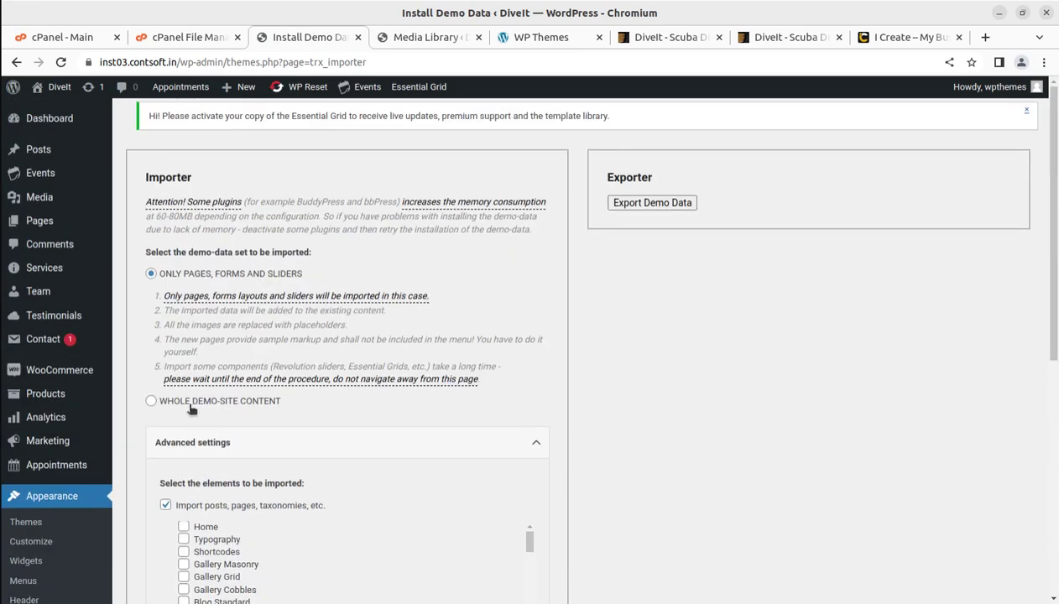
{"action": "left_click", "coordinate": [152, 402]}
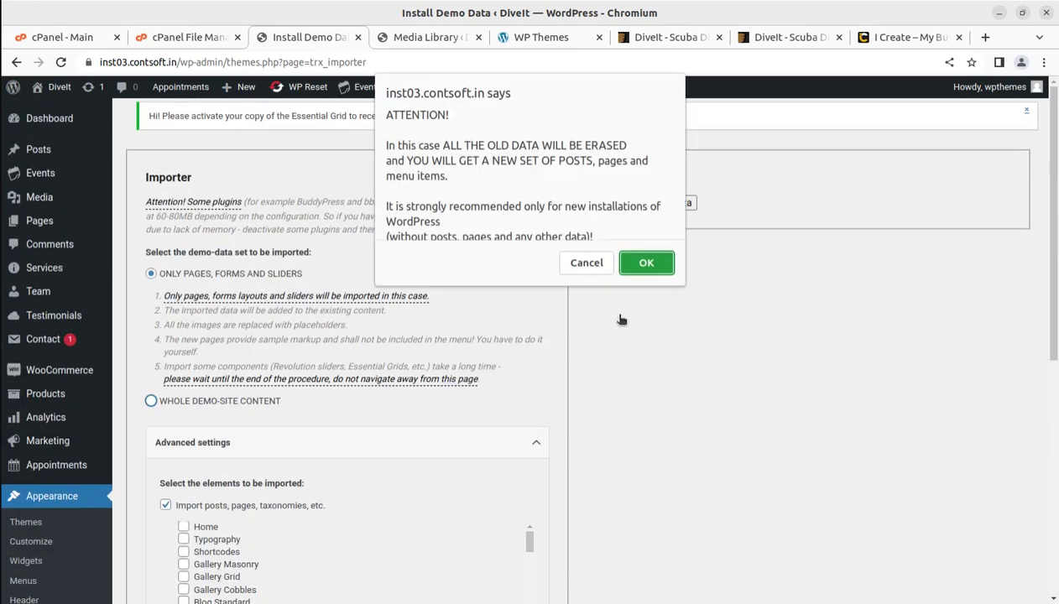
{"action": "left_click", "coordinate": [644, 262]}
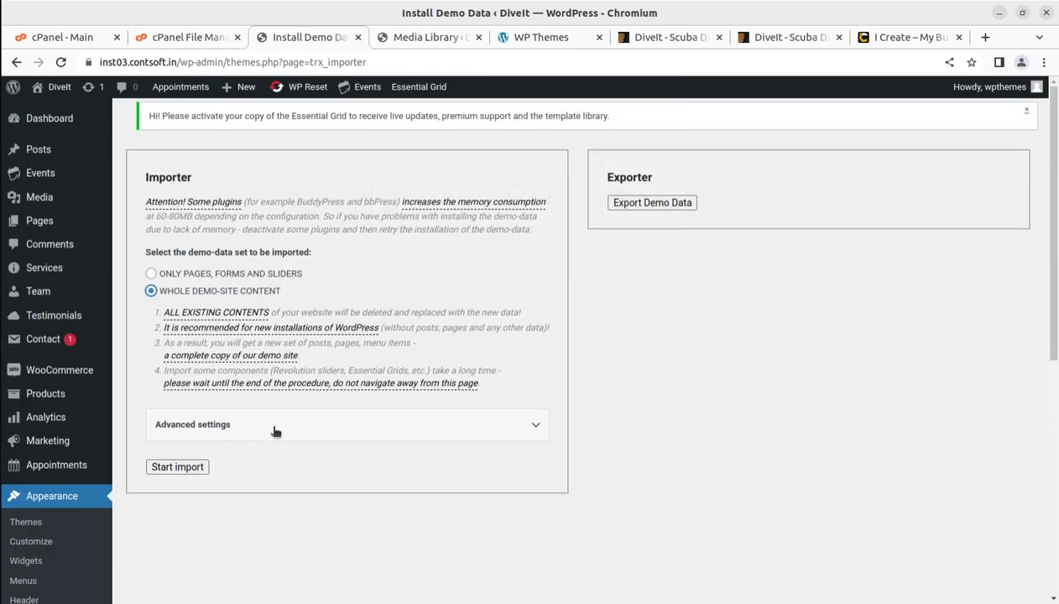
{"action": "left_click", "coordinate": [276, 430]}
Deselect every import element except Regenerate thumbnails, and start the import
{"action": "scroll", "coordinate": [276, 431], "scroll_direction": "down", "scroll_amount": 3}
{"action": "left_click", "coordinate": [166, 239]}
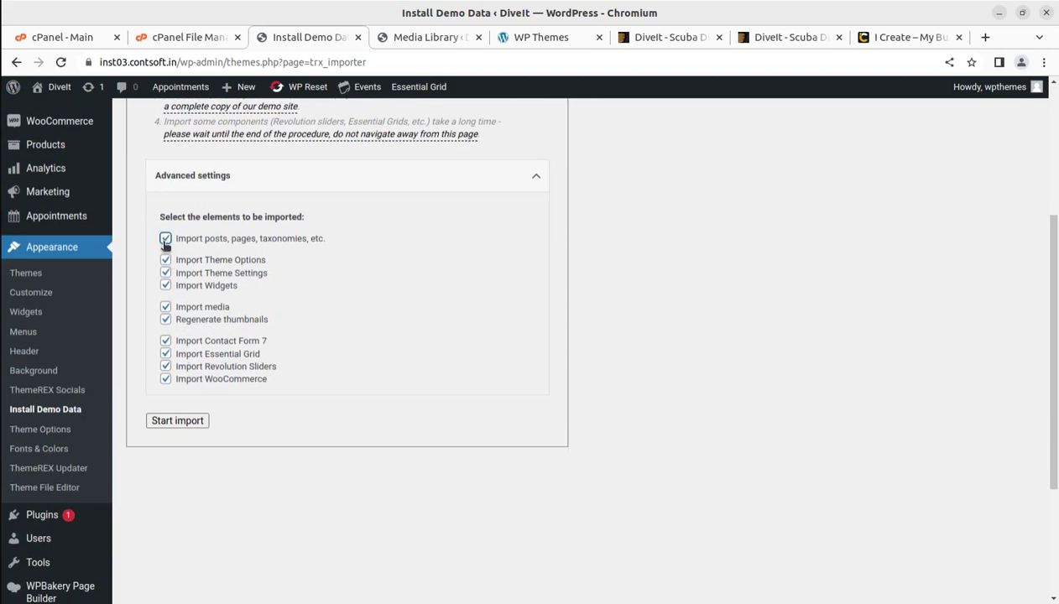
{"action": "left_click", "coordinate": [166, 259]}
{"action": "left_click", "coordinate": [165, 272]}
{"action": "left_click", "coordinate": [166, 285]}
{"action": "left_click", "coordinate": [166, 308]}
{"action": "left_click", "coordinate": [166, 341]}
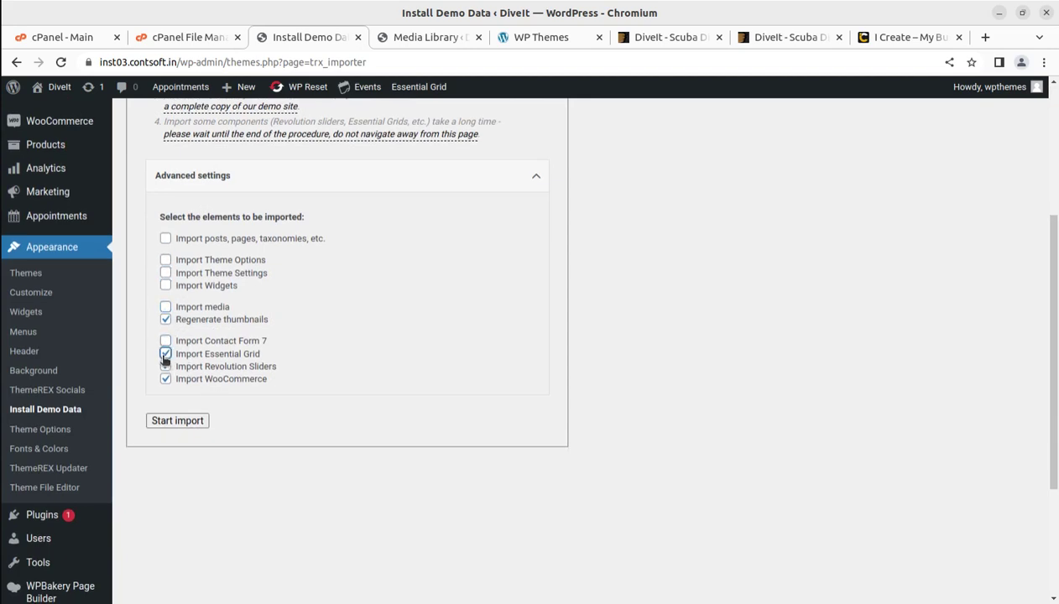
{"action": "left_click", "coordinate": [165, 353]}
{"action": "left_click", "coordinate": [165, 366]}
{"action": "left_click", "coordinate": [166, 378]}
{"action": "left_click", "coordinate": [175, 422]}
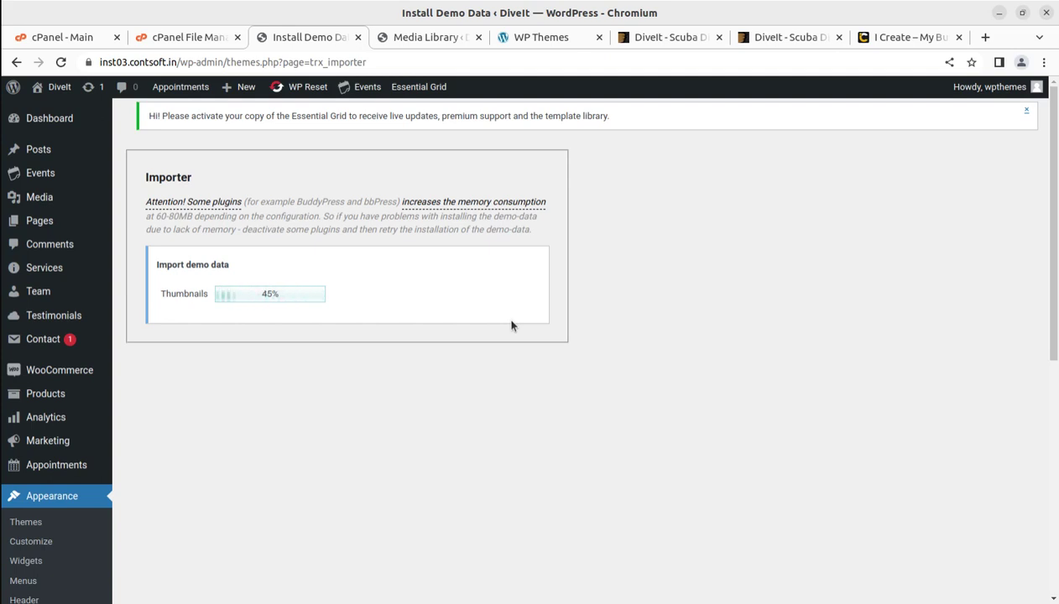
Check the regenerated image thumbnails throughout the Media Library
{"action": "left_click", "coordinate": [412, 37]}
{"action": "scroll", "coordinate": [419, 371], "scroll_direction": "down", "scroll_amount": 5}
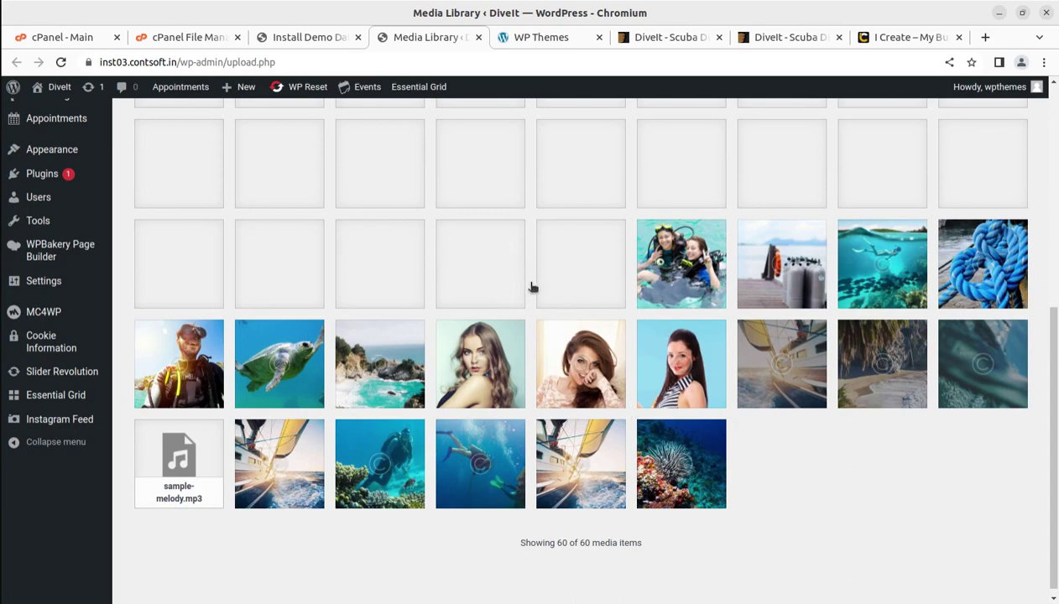
{"action": "scroll", "coordinate": [531, 288], "scroll_direction": "up", "scroll_amount": 5}
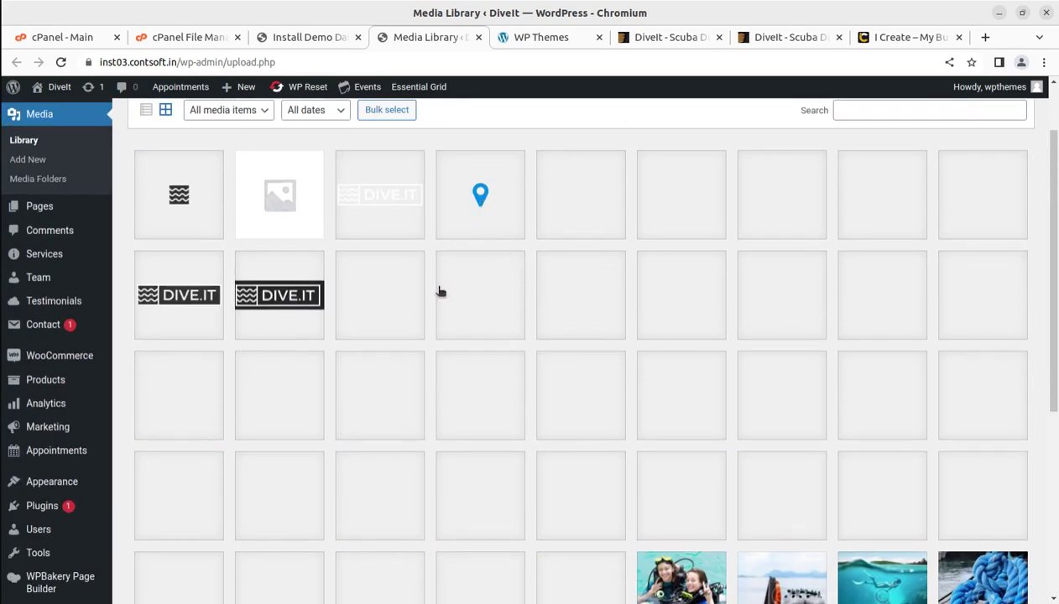
Open the list of all pages and look through the imported demo pages
{"action": "mouse_move", "coordinate": [76, 216]}
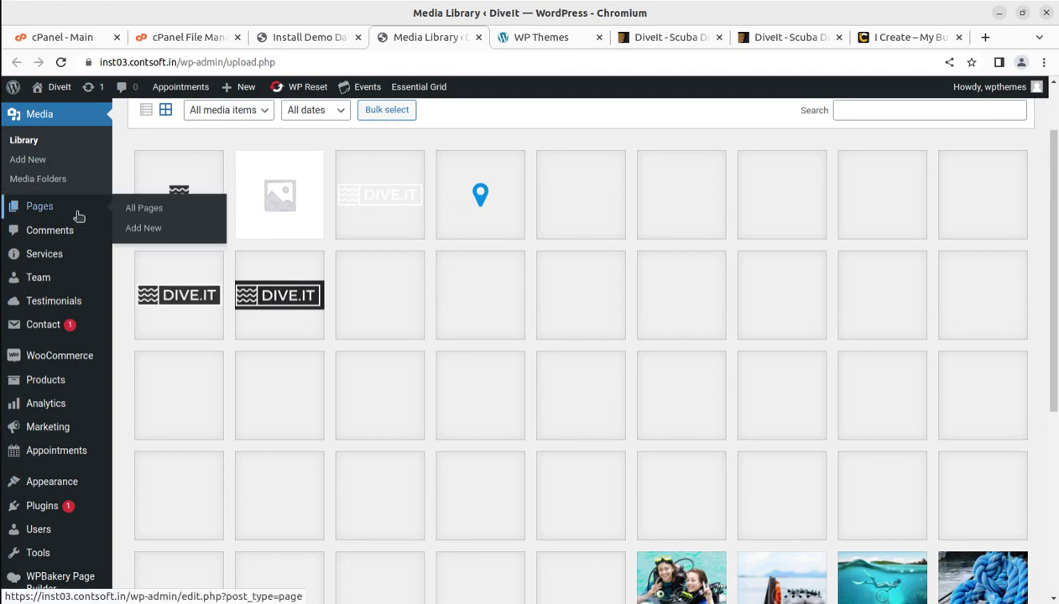
{"action": "left_click", "coordinate": [156, 215]}
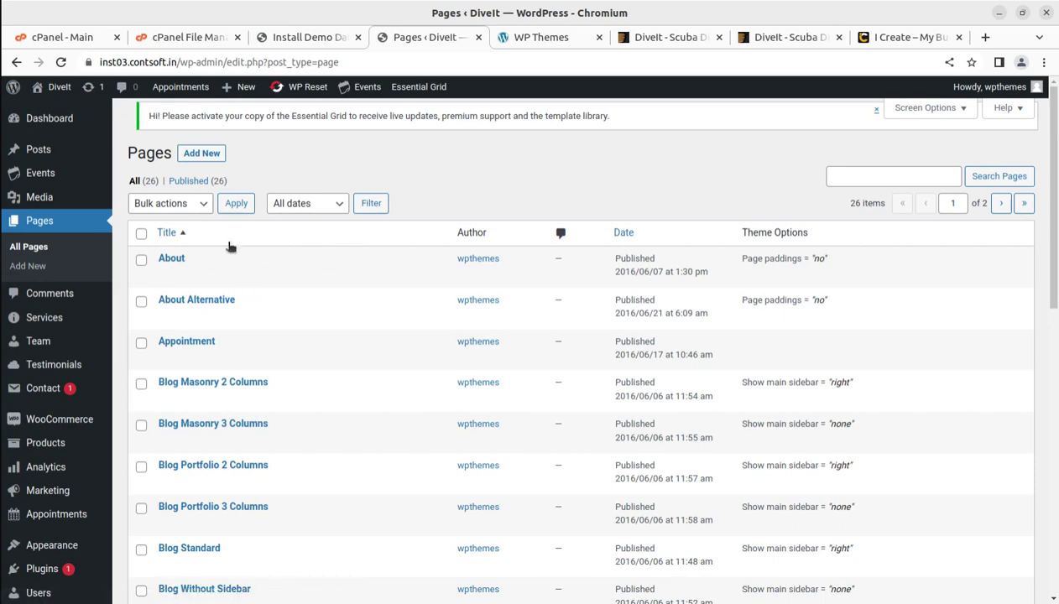
{"action": "scroll", "coordinate": [231, 246], "scroll_direction": "down", "scroll_amount": 5}
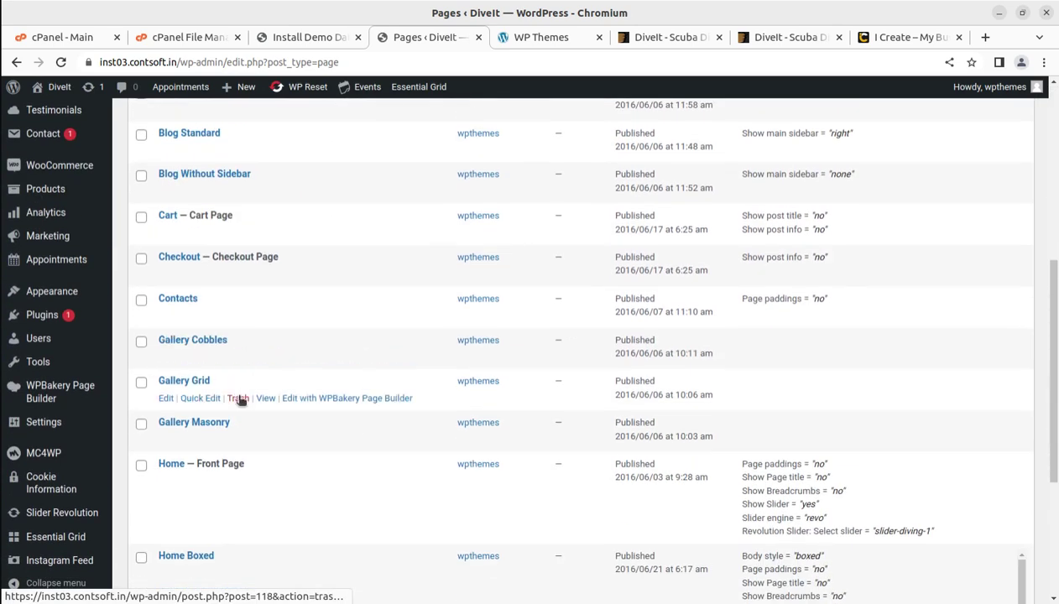
{"action": "scroll", "coordinate": [211, 448], "scroll_direction": "down", "scroll_amount": 2}
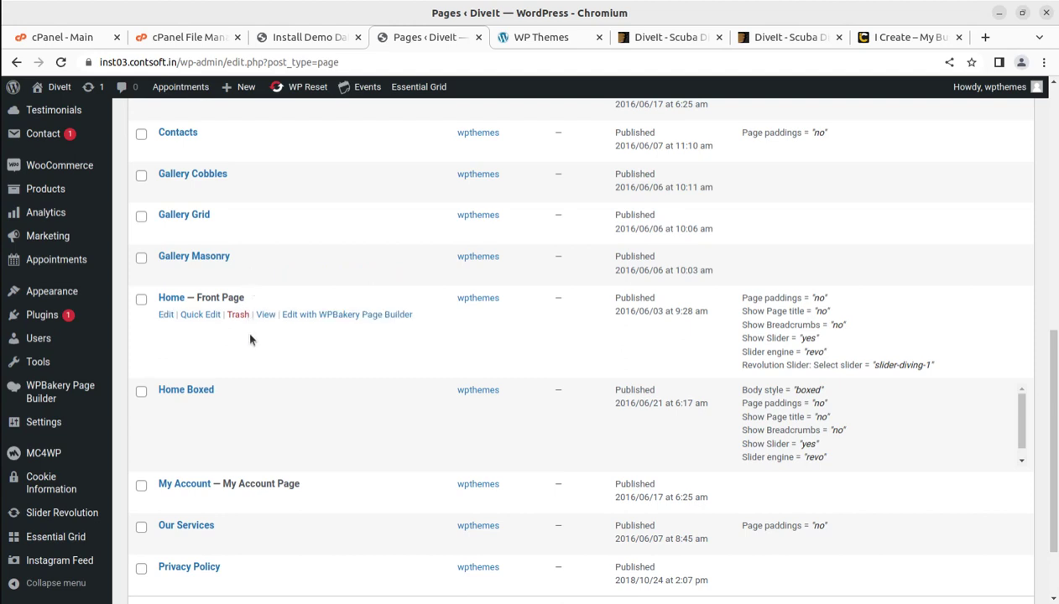
{"action": "scroll", "coordinate": [229, 512], "scroll_direction": "down", "scroll_amount": 2}
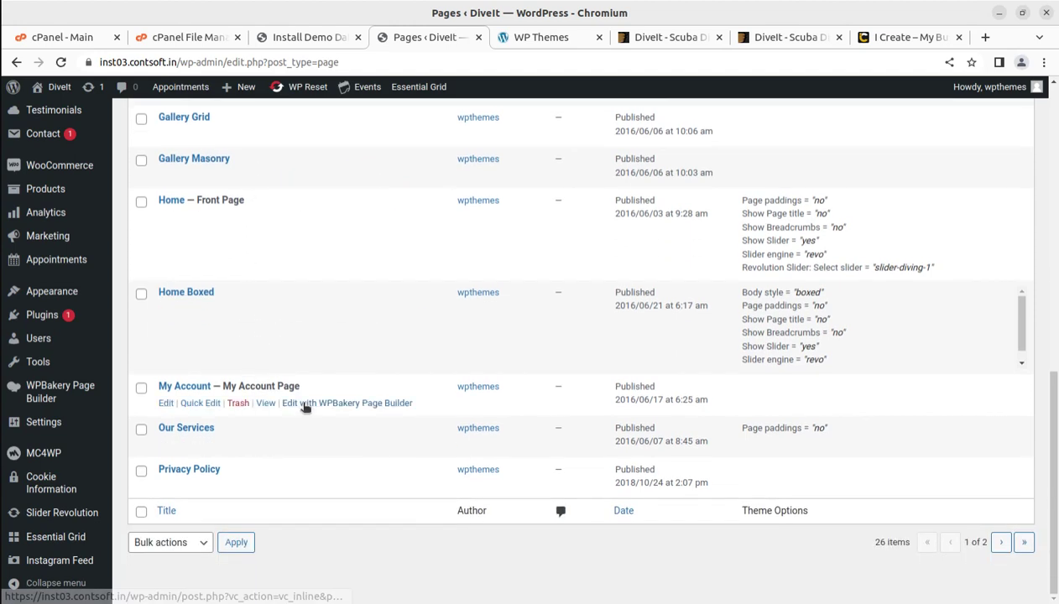
{"action": "scroll", "coordinate": [294, 401], "scroll_direction": "up", "scroll_amount": 2}
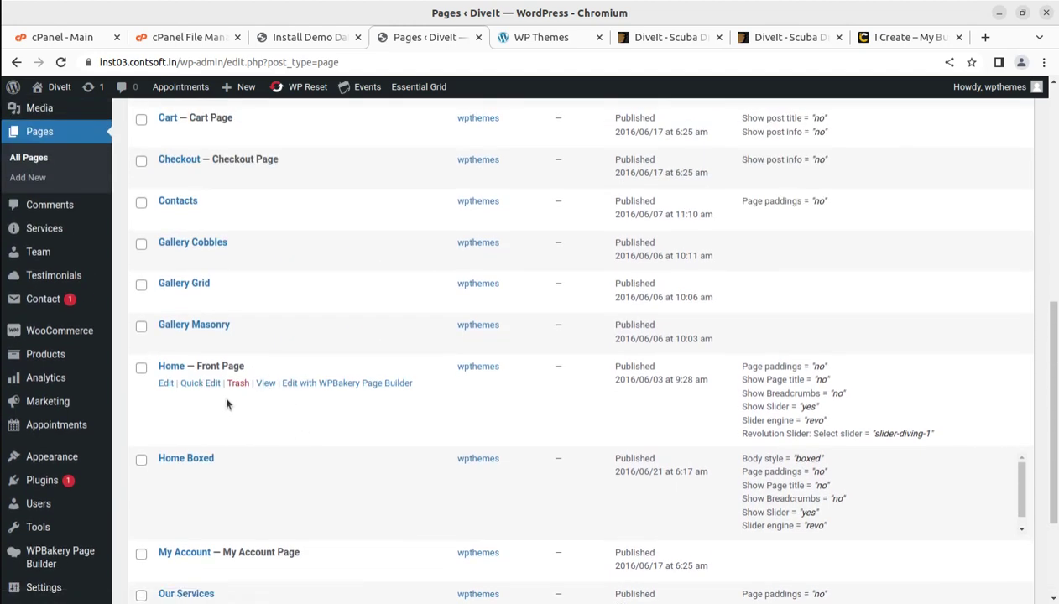
View the Home front page in a new tab, and close the old WP Themes front-page tab
{"action": "middle_click", "coordinate": [266, 384]}
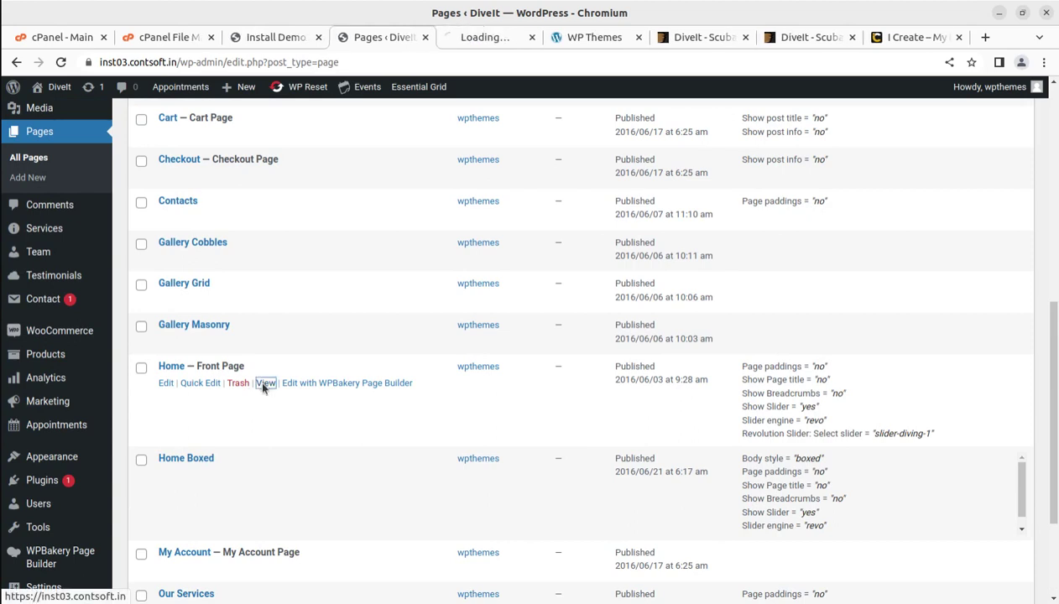
{"action": "left_click", "coordinate": [474, 38]}
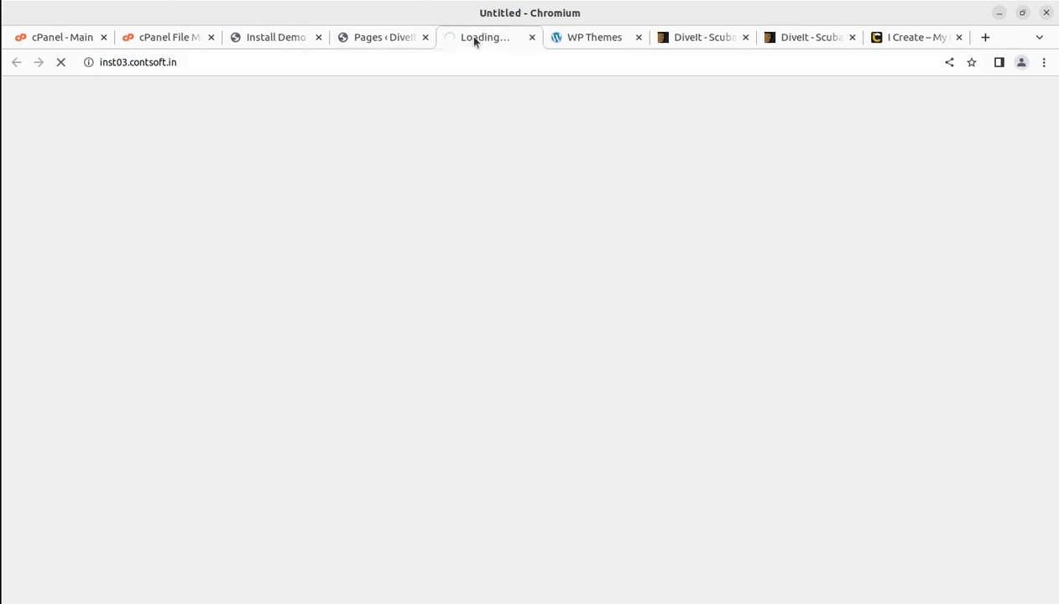
{"action": "left_click", "coordinate": [577, 39]}
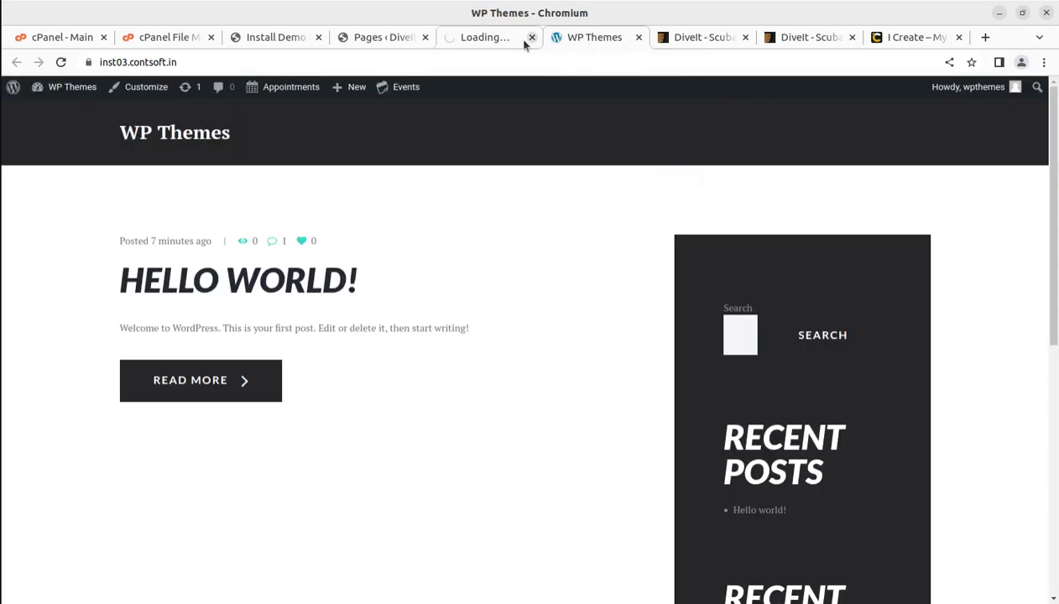
{"action": "left_click", "coordinate": [638, 38]}
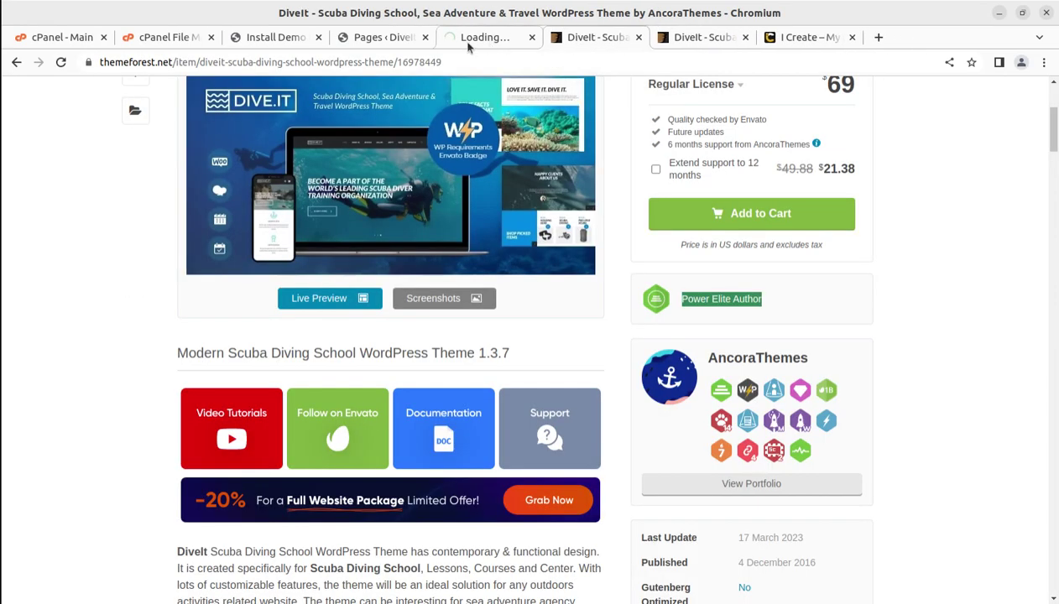
Monitor the thumbnail regeneration progress in the demo data importer while the site's Home page loads
{"action": "left_click", "coordinate": [485, 37]}
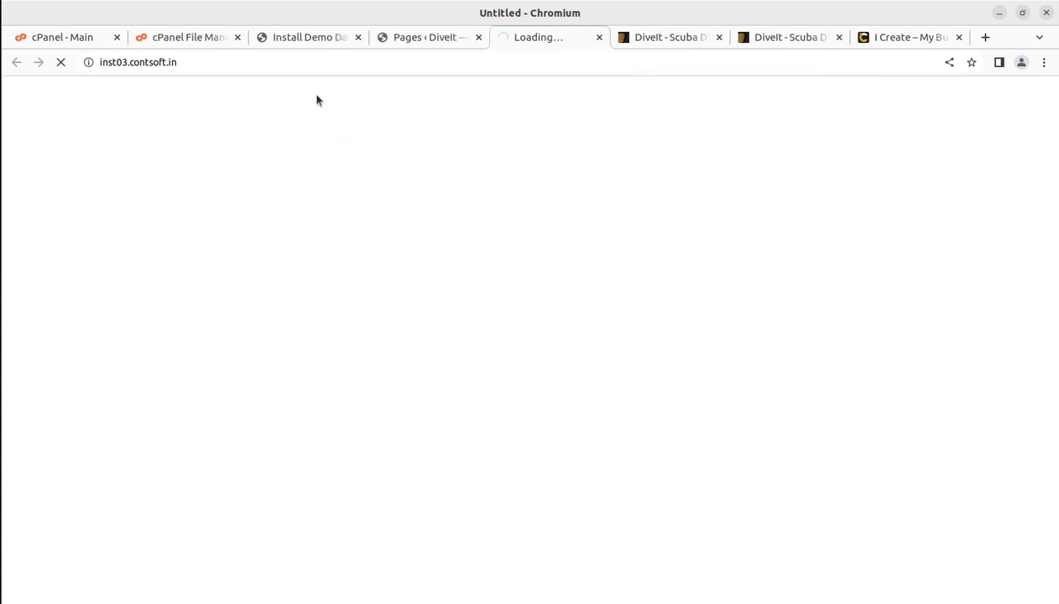
{"action": "left_click", "coordinate": [288, 45]}
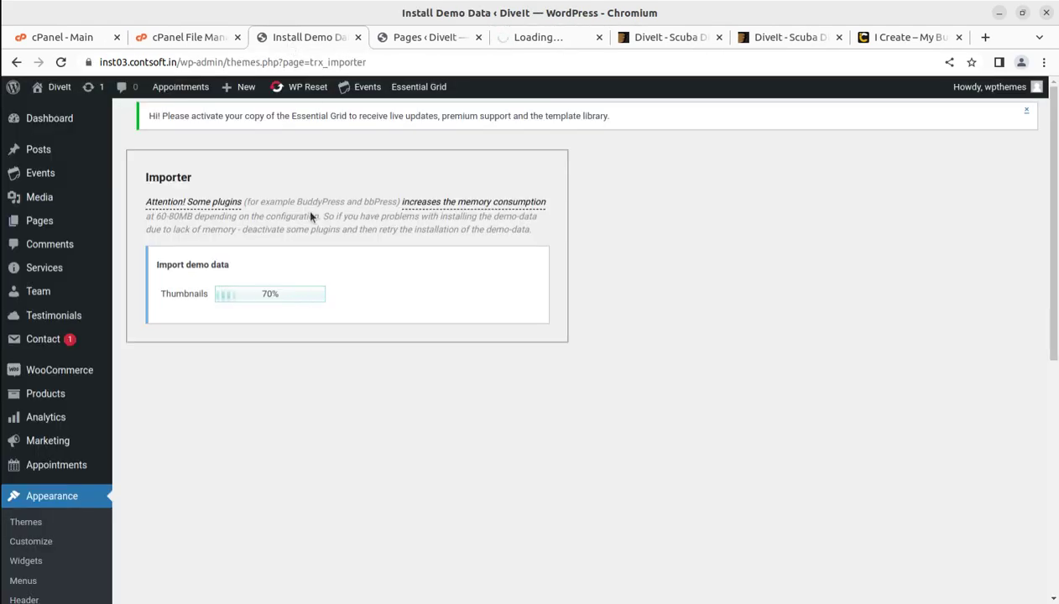
{"action": "left_click", "coordinate": [530, 42]}
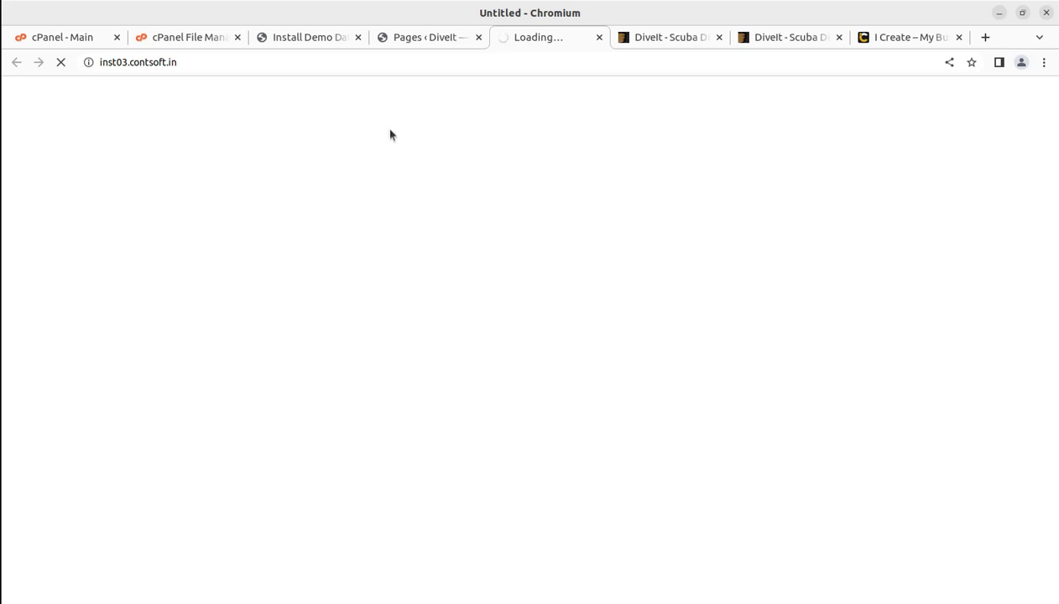
{"action": "left_click", "coordinate": [308, 40]}
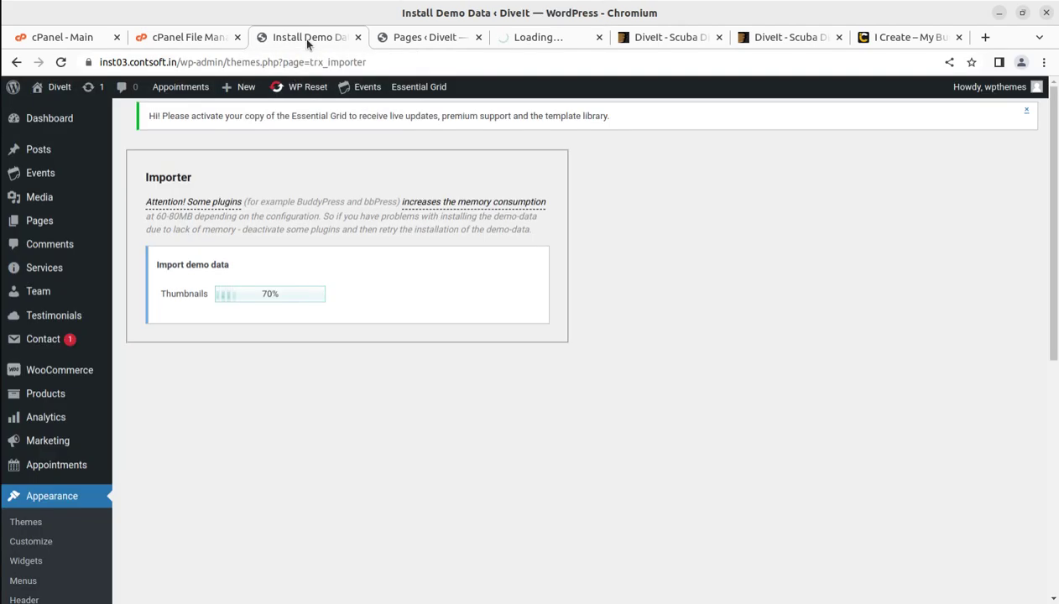
{"action": "left_click", "coordinate": [526, 44]}
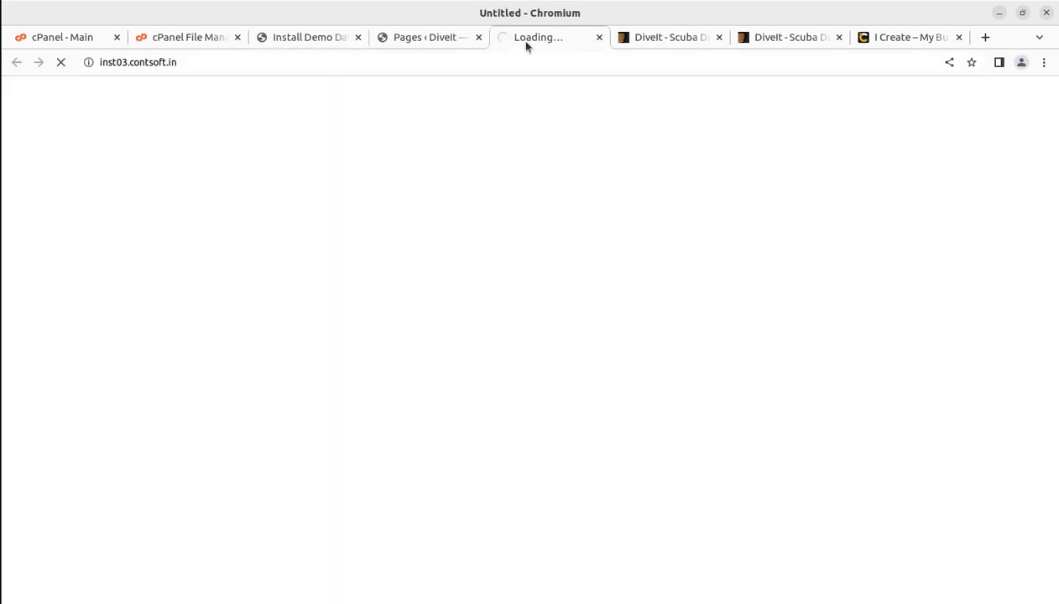
{"action": "left_click", "coordinate": [290, 42]}
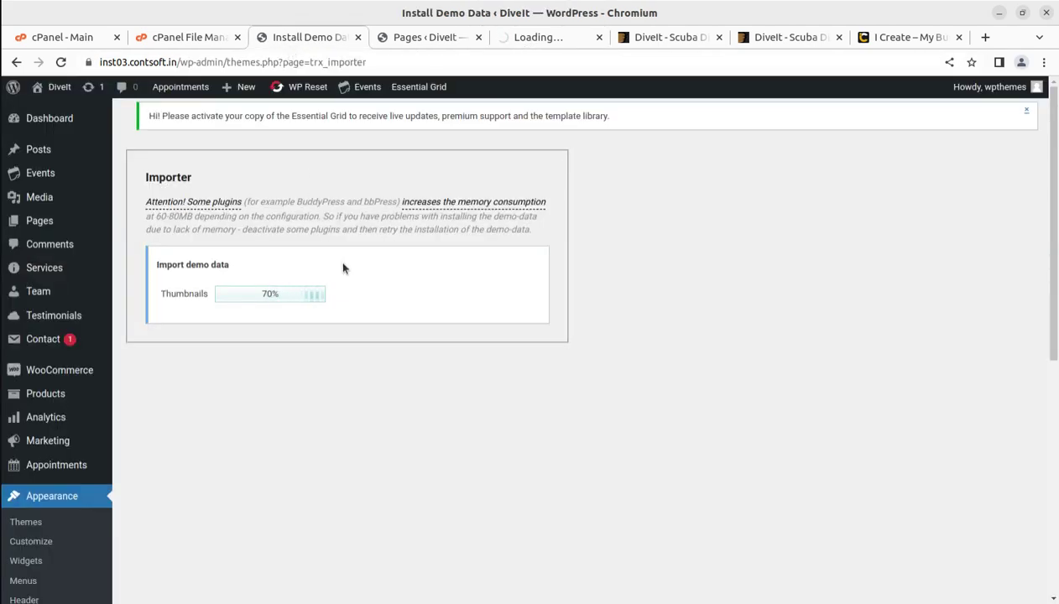
{"action": "left_click", "coordinate": [504, 47]}
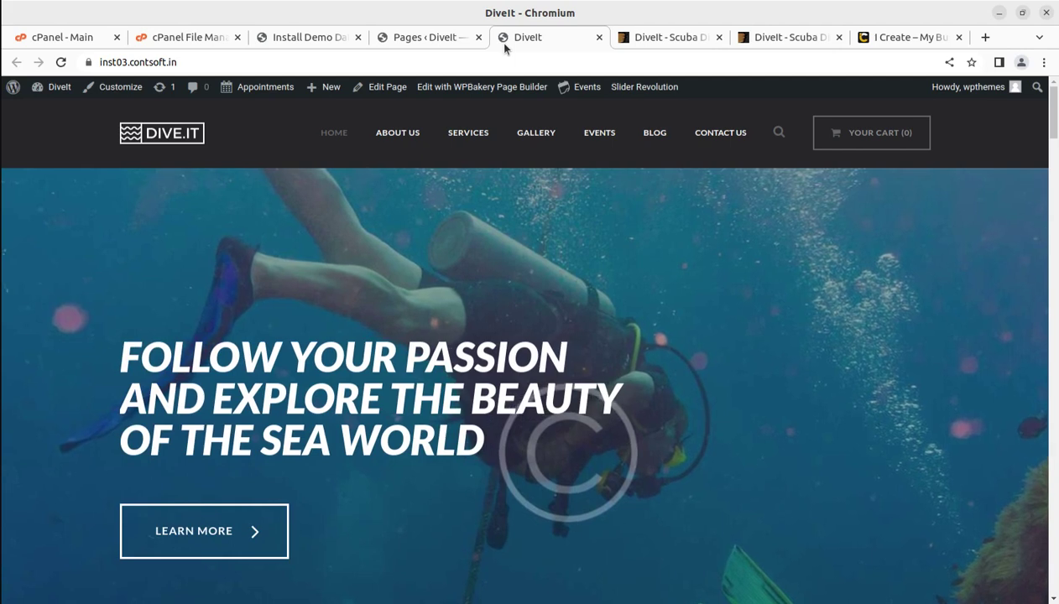
{"action": "left_click", "coordinate": [290, 37]}
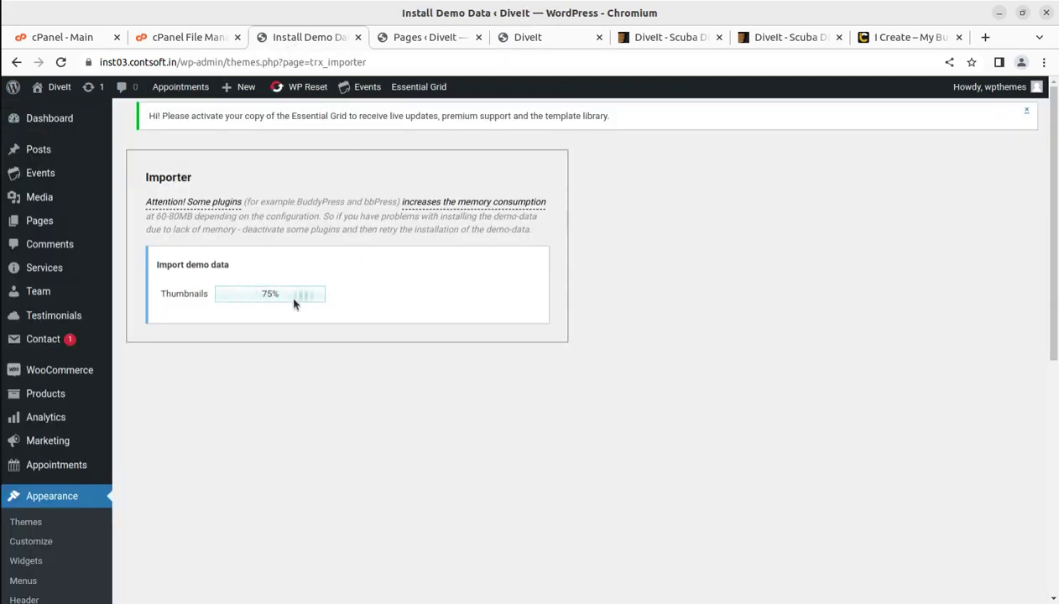
Look through the imported Home page's sections, and open the site's About page
{"action": "left_click", "coordinate": [528, 37]}
{"action": "scroll", "coordinate": [444, 433], "scroll_direction": "down", "scroll_amount": 6}
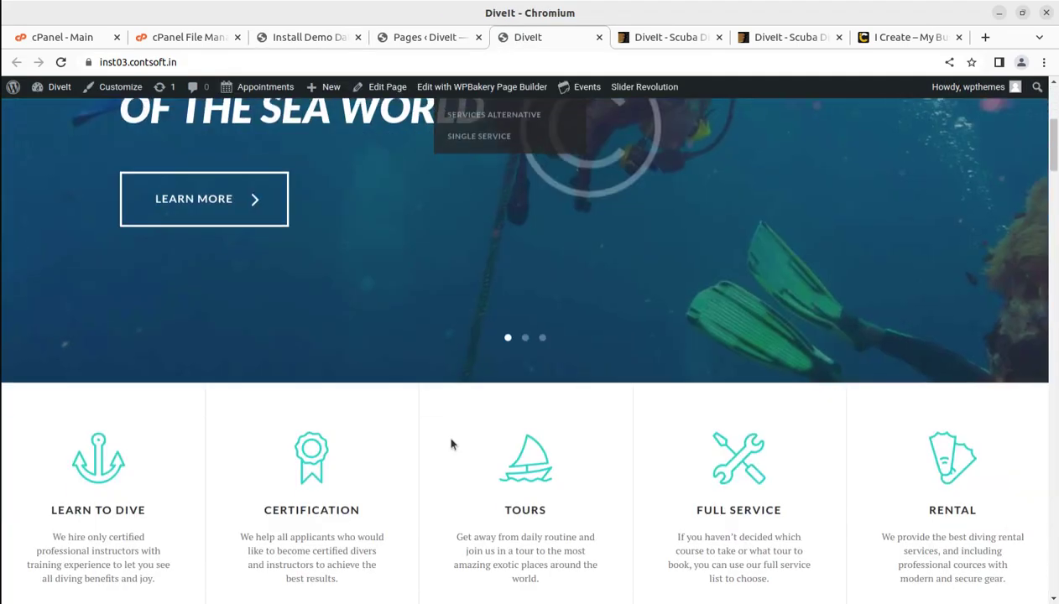
{"action": "scroll", "coordinate": [203, 424], "scroll_direction": "down", "scroll_amount": 12}
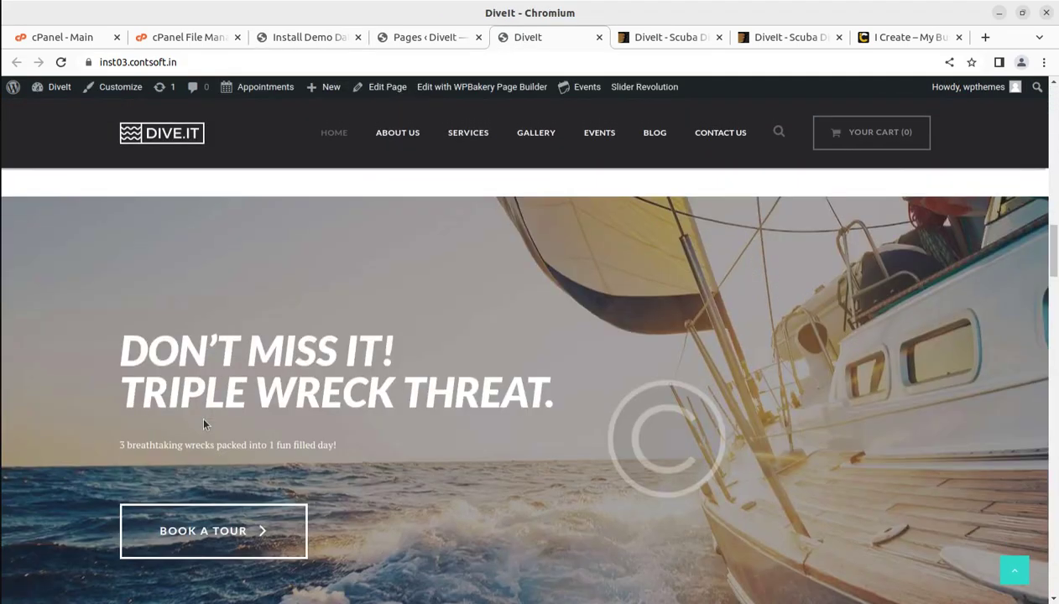
{"action": "mouse_move", "coordinate": [374, 138]}
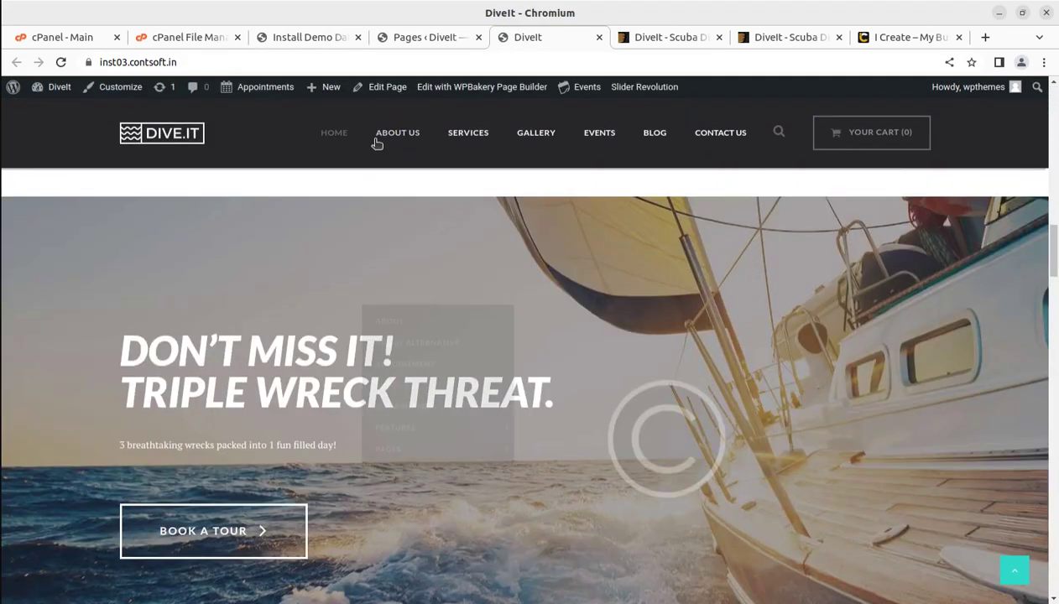
{"action": "left_click", "coordinate": [397, 194]}
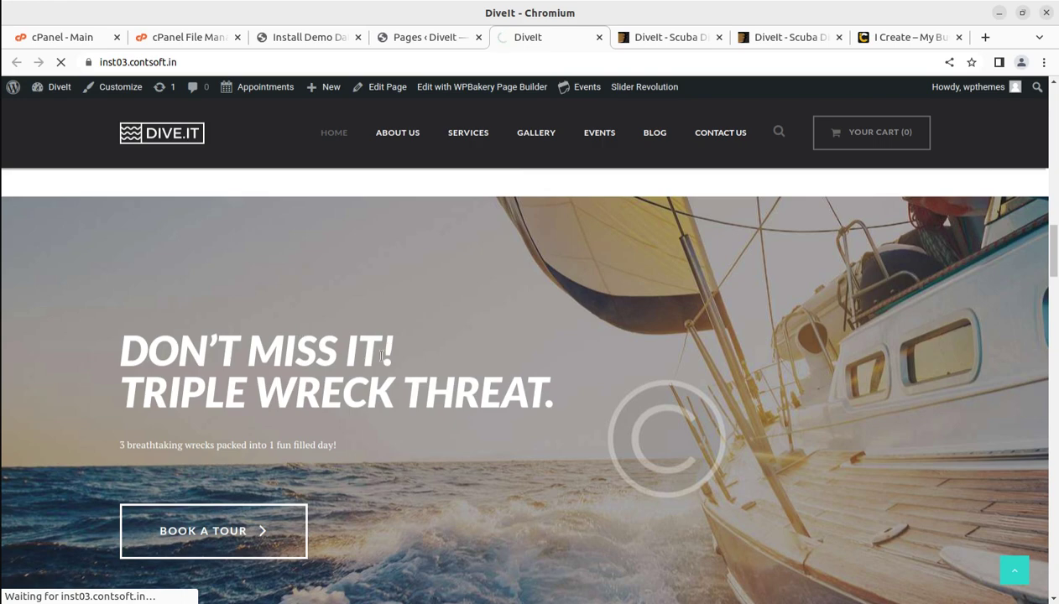
{"action": "scroll", "coordinate": [544, 367], "scroll_direction": "down", "scroll_amount": 10}
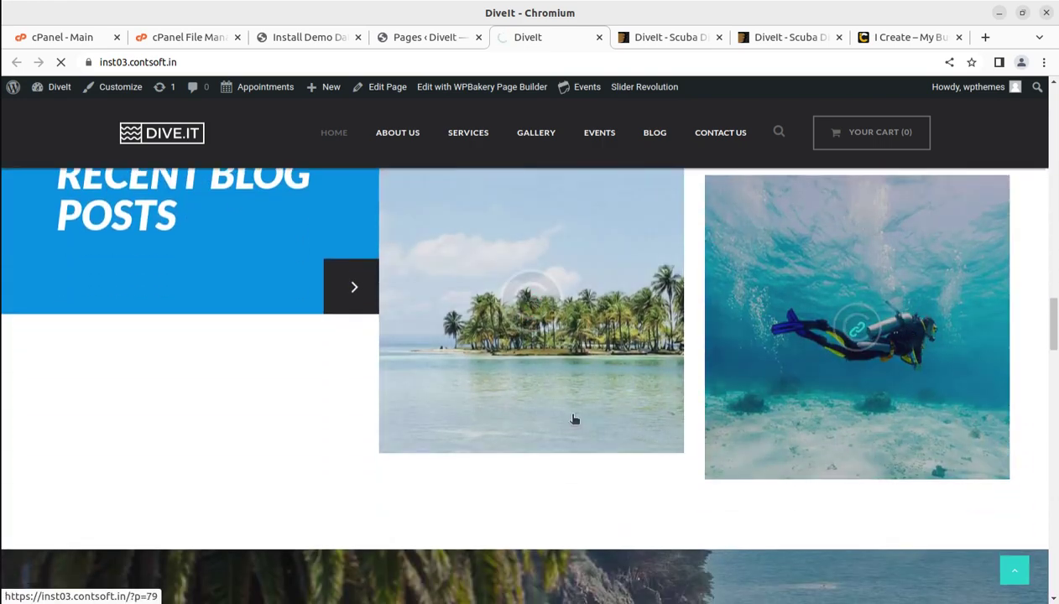
{"action": "scroll", "coordinate": [574, 419], "scroll_direction": "down", "scroll_amount": 4}
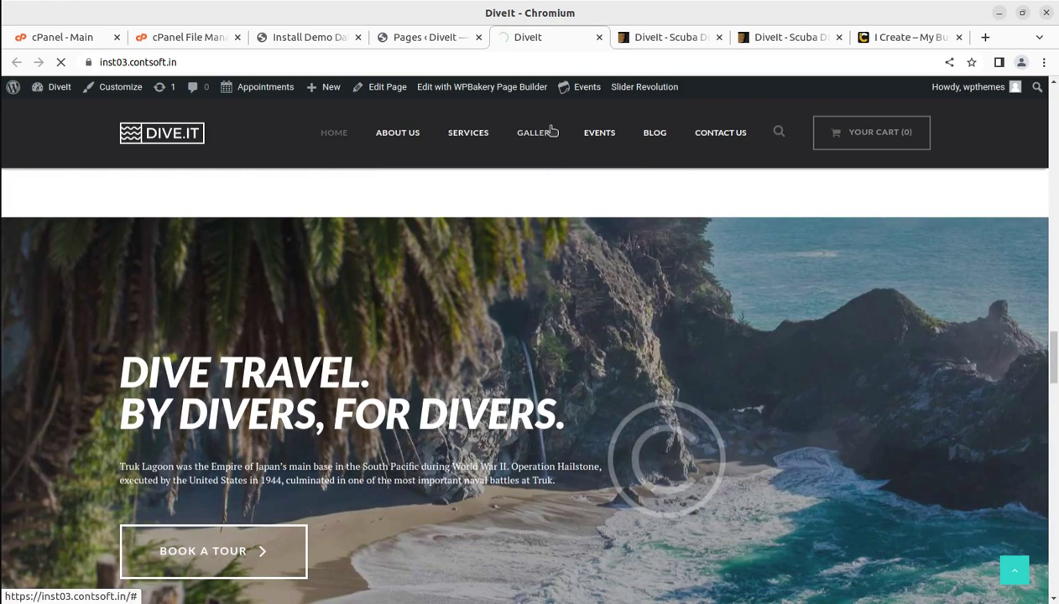
Compare the Home page with the theme's live preview, and close the Pages list tab
{"action": "left_click", "coordinate": [782, 37]}
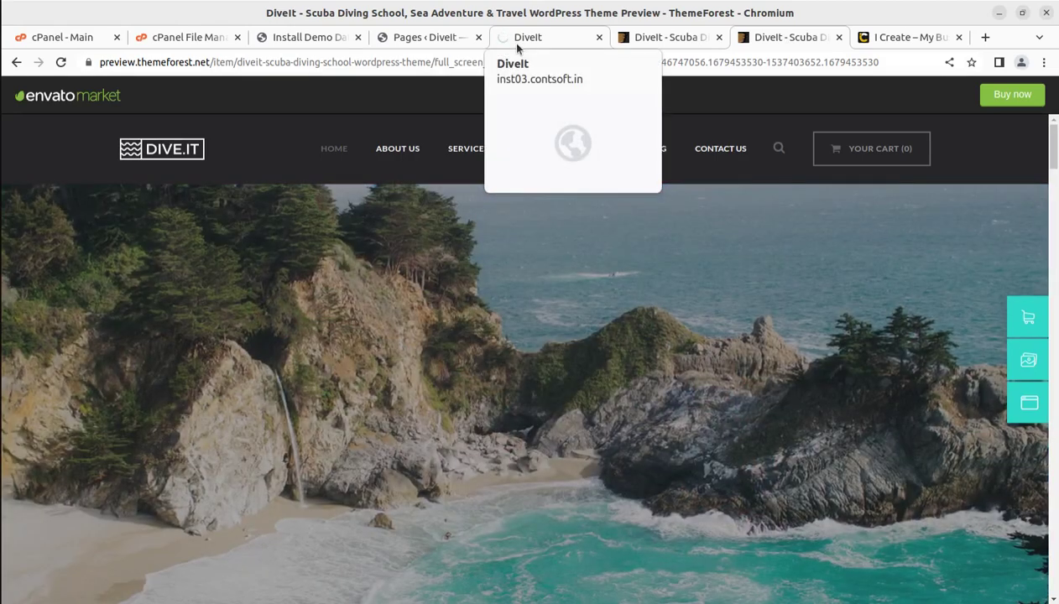
{"action": "left_click", "coordinate": [516, 42]}
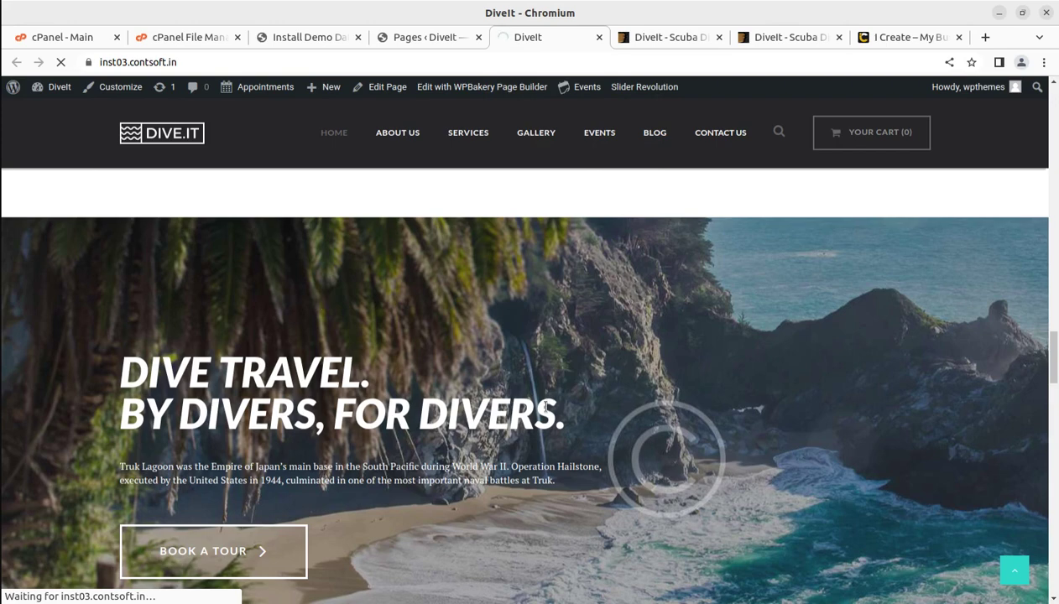
{"action": "left_click", "coordinate": [423, 37]}
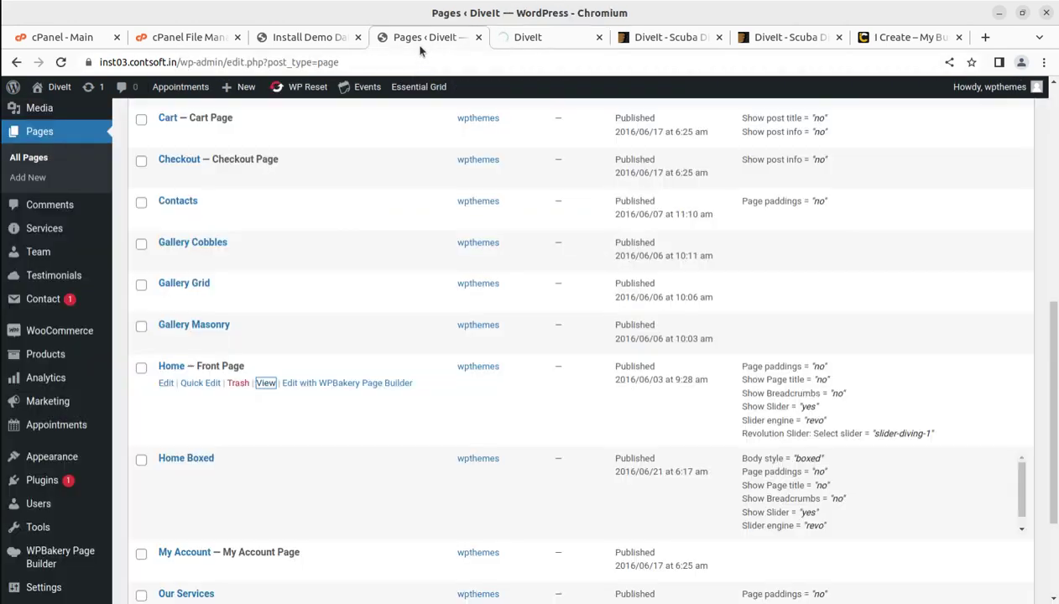
{"action": "left_click", "coordinate": [478, 37]}
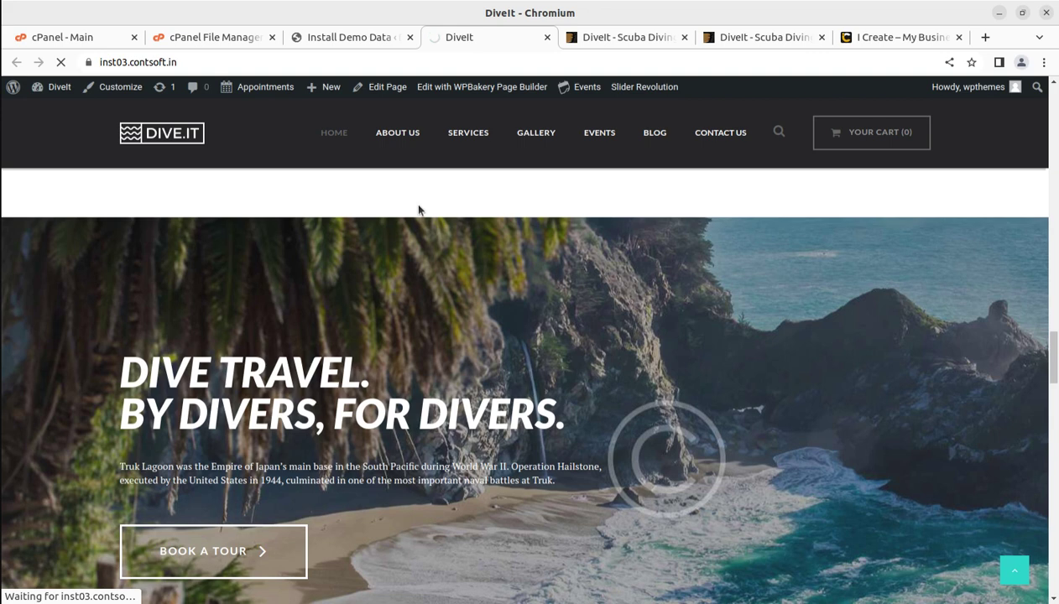
Check the thumbnail import progress, and look through the sections of the About page
{"action": "left_click", "coordinate": [347, 40]}
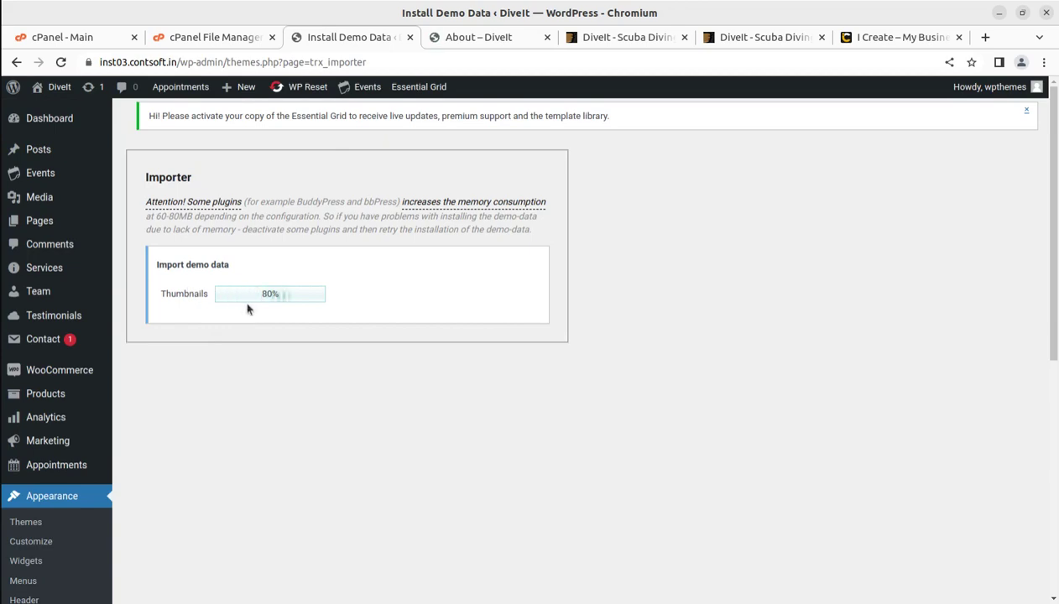
{"action": "left_click", "coordinate": [459, 44]}
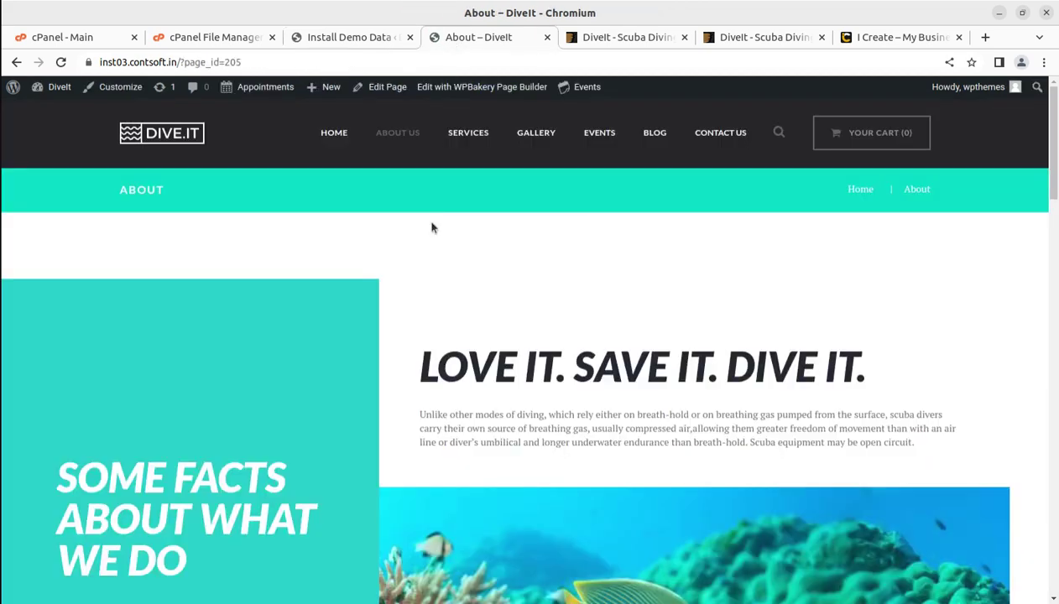
{"action": "scroll", "coordinate": [379, 447], "scroll_direction": "down", "scroll_amount": 10}
{"action": "scroll", "coordinate": [379, 448], "scroll_direction": "down", "scroll_amount": 2}
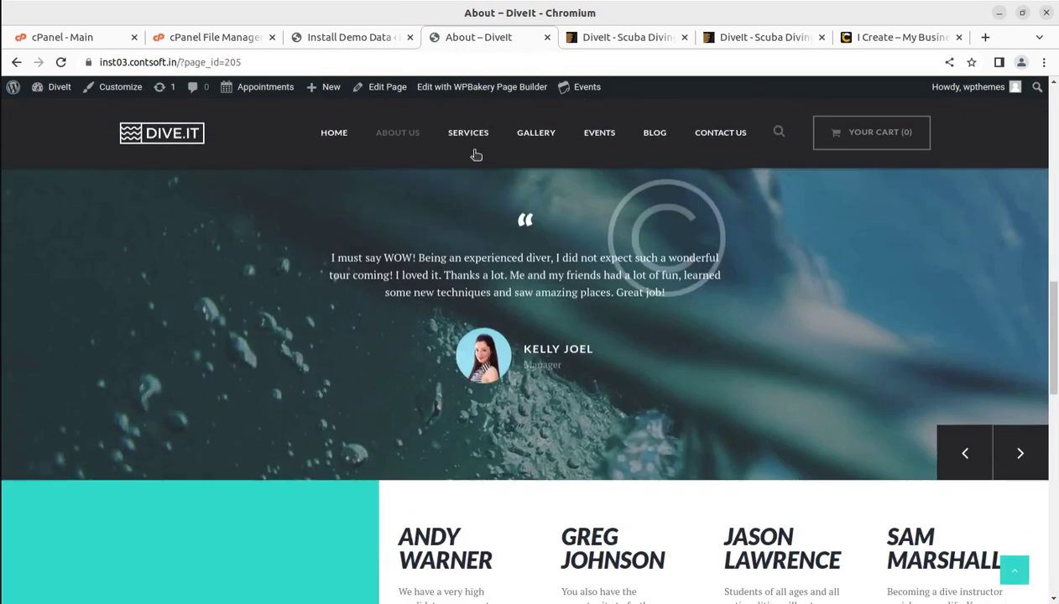
Open the WordPress Dashboard in a new tab while the thumbnail import keeps running
{"action": "left_click", "coordinate": [342, 38]}
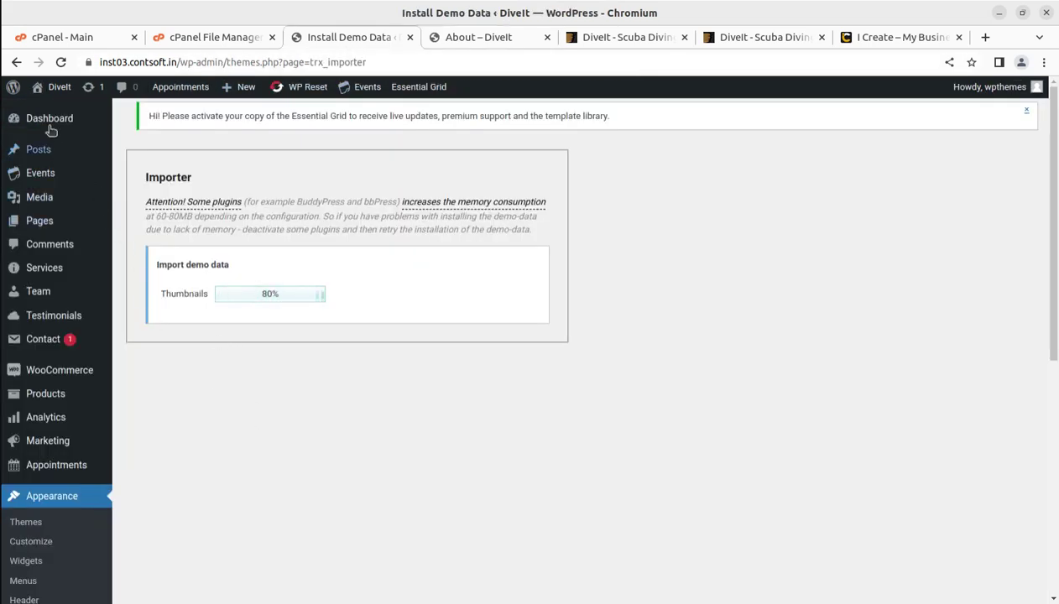
{"action": "mouse_move", "coordinate": [37, 173]}
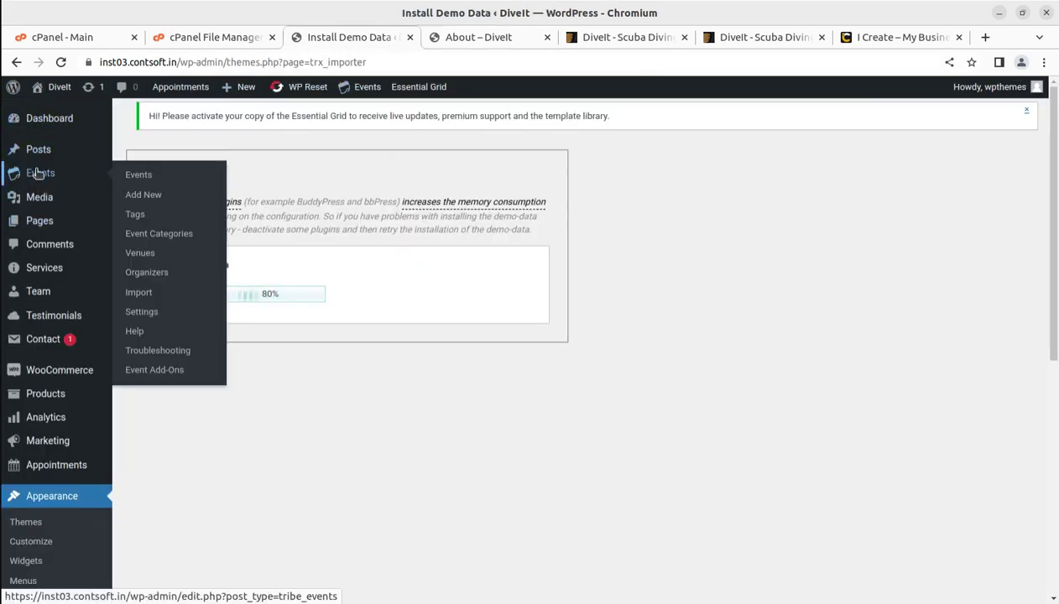
{"action": "middle_click", "coordinate": [51, 126]}
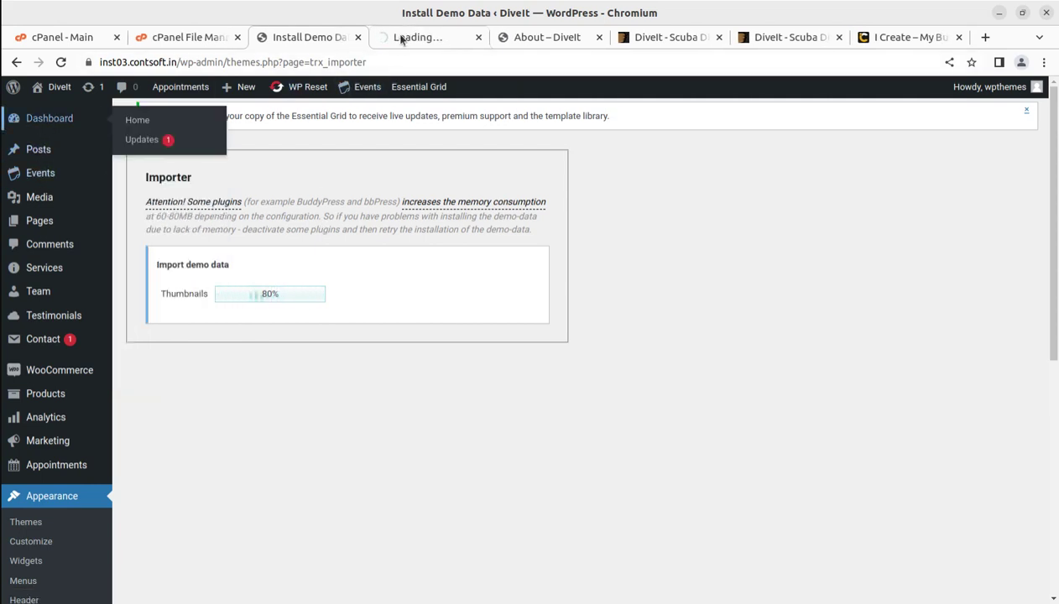
{"action": "left_click", "coordinate": [401, 39]}
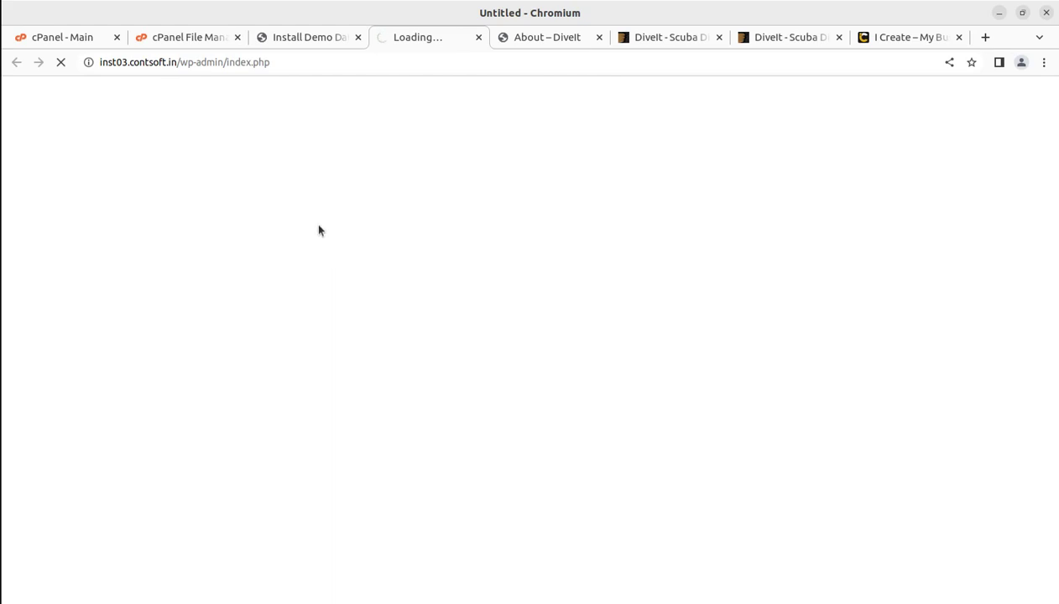
{"action": "left_click", "coordinate": [296, 37]}
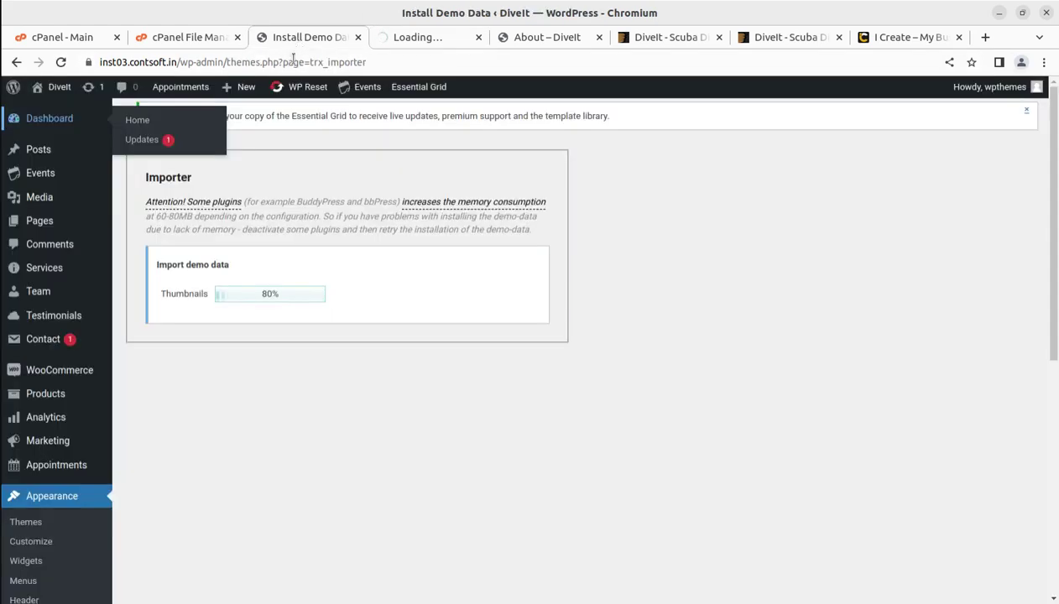
{"action": "left_click", "coordinate": [404, 38]}
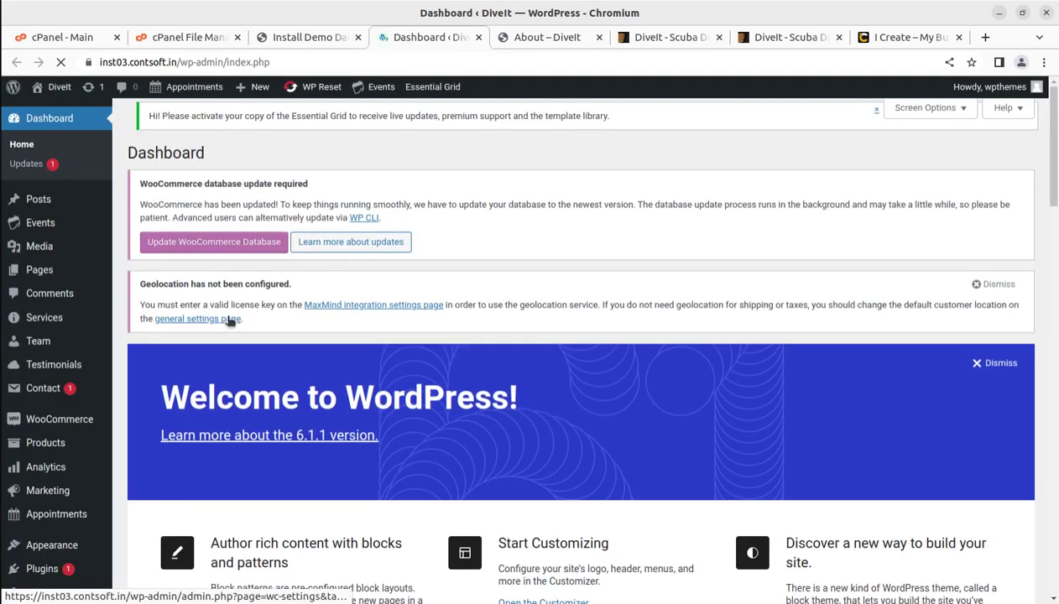
Dismiss the geolocation notice, start the WooCommerce database update, and return to the Dashboard
{"action": "left_click", "coordinate": [978, 287]}
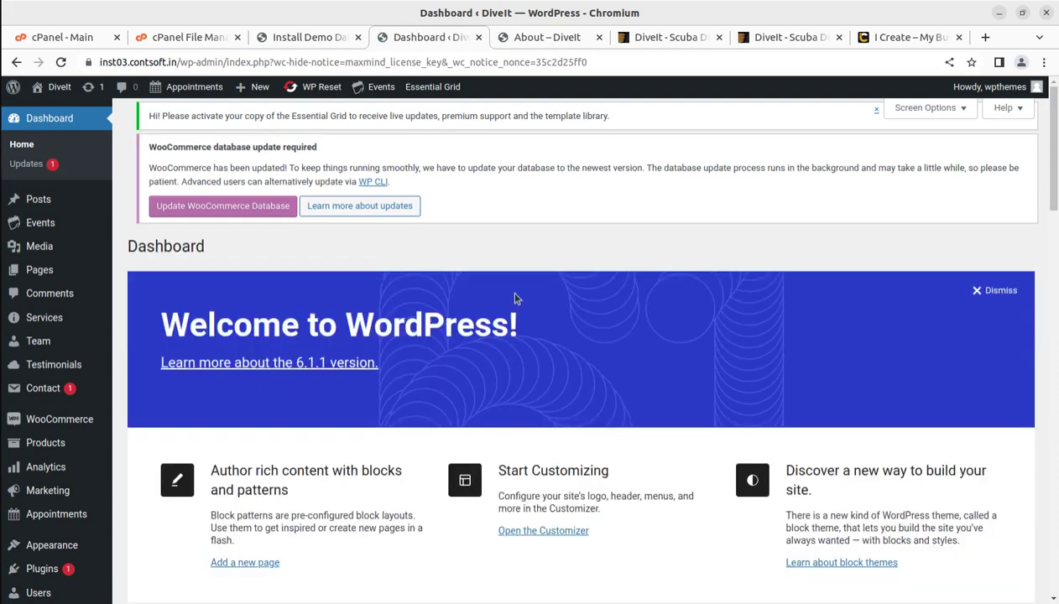
{"action": "left_click", "coordinate": [225, 244]}
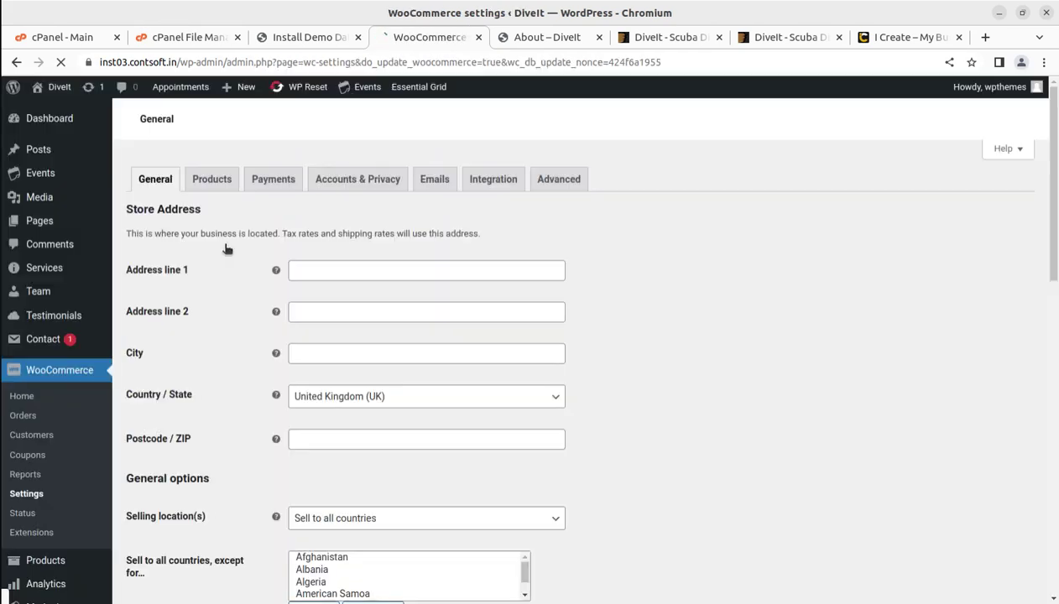
{"action": "left_click", "coordinate": [43, 122]}
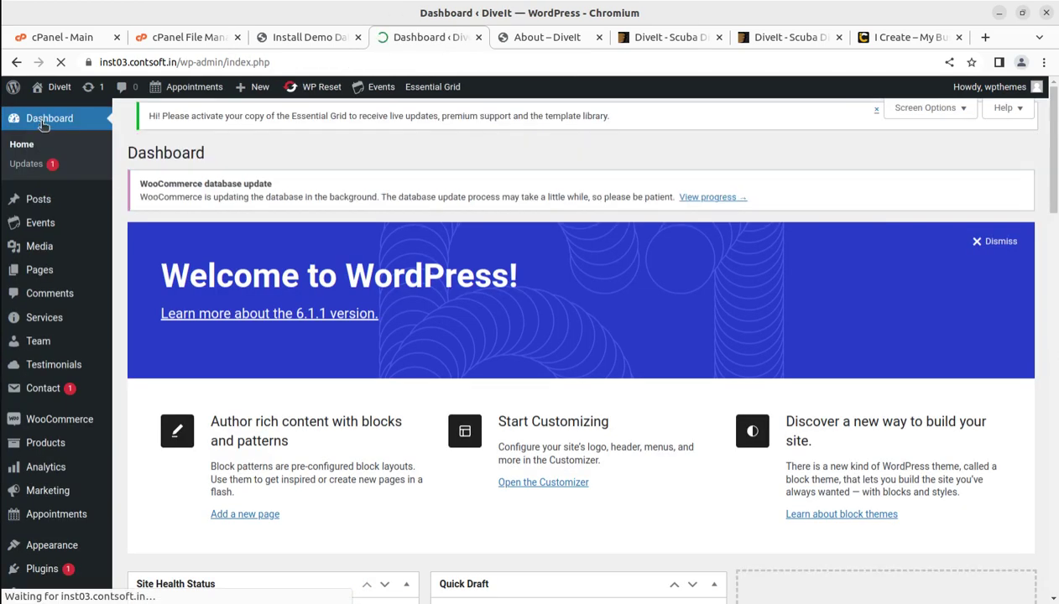
Open the Events list, and view the Caribbean Scuba Weekend event in a separate tab before closing that tab
{"action": "mouse_move", "coordinate": [37, 228]}
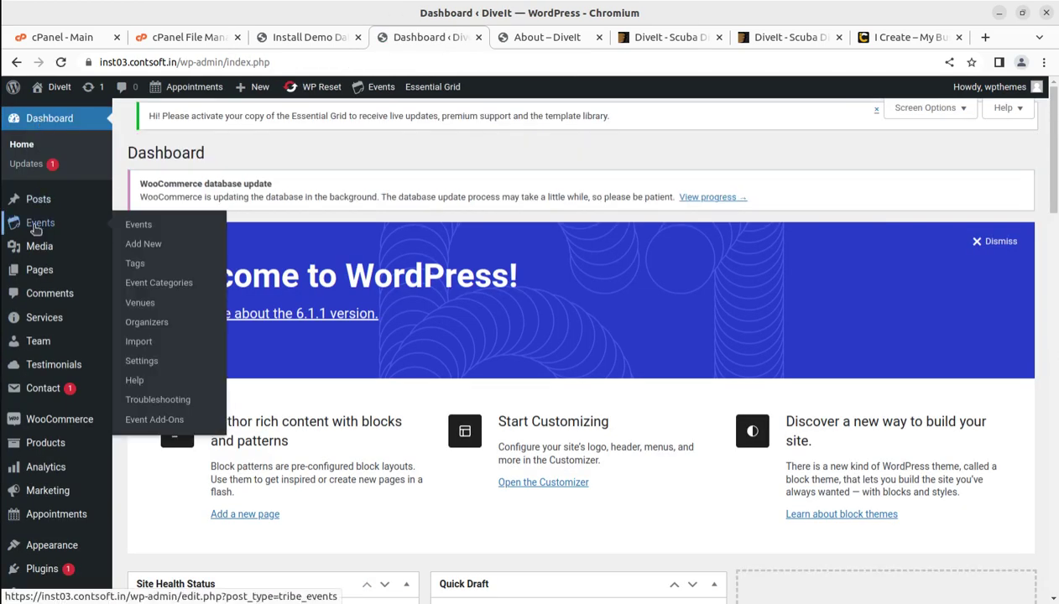
{"action": "left_click", "coordinate": [141, 225]}
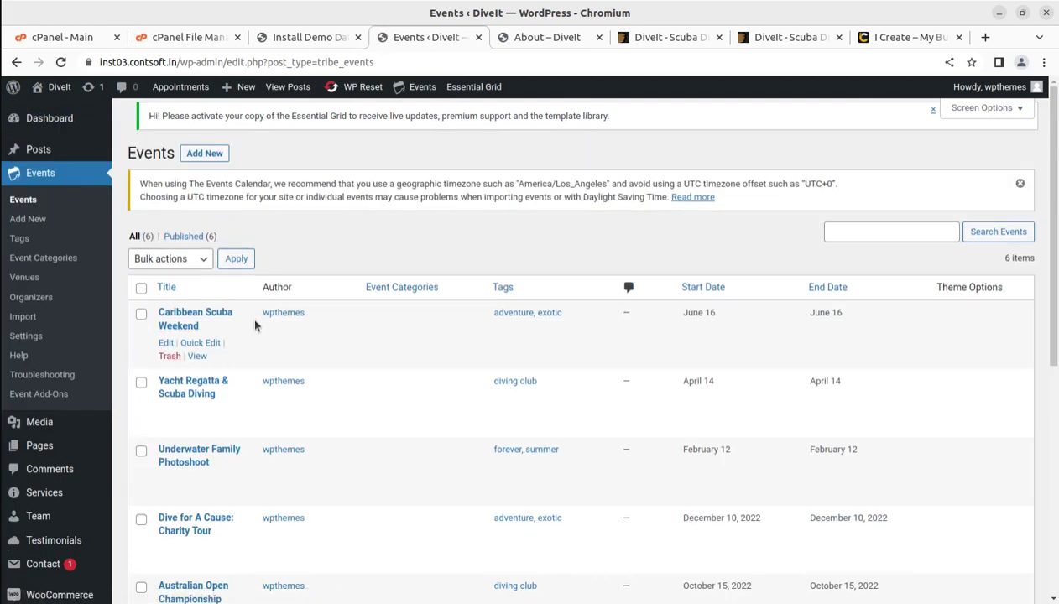
{"action": "middle_click", "coordinate": [201, 357]}
{"action": "left_click", "coordinate": [483, 37]}
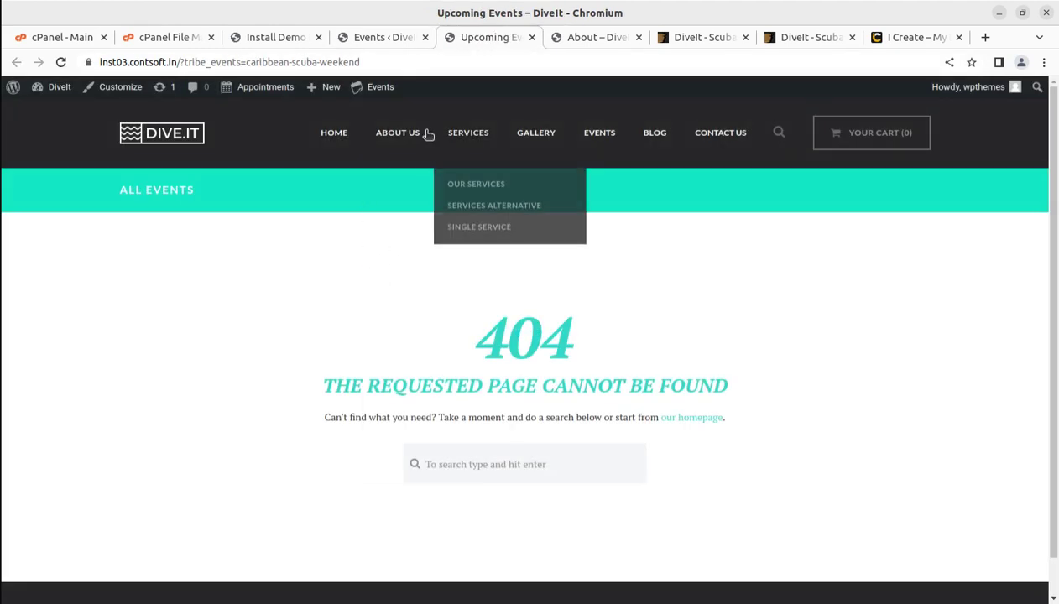
{"action": "mouse_move", "coordinate": [480, 156]}
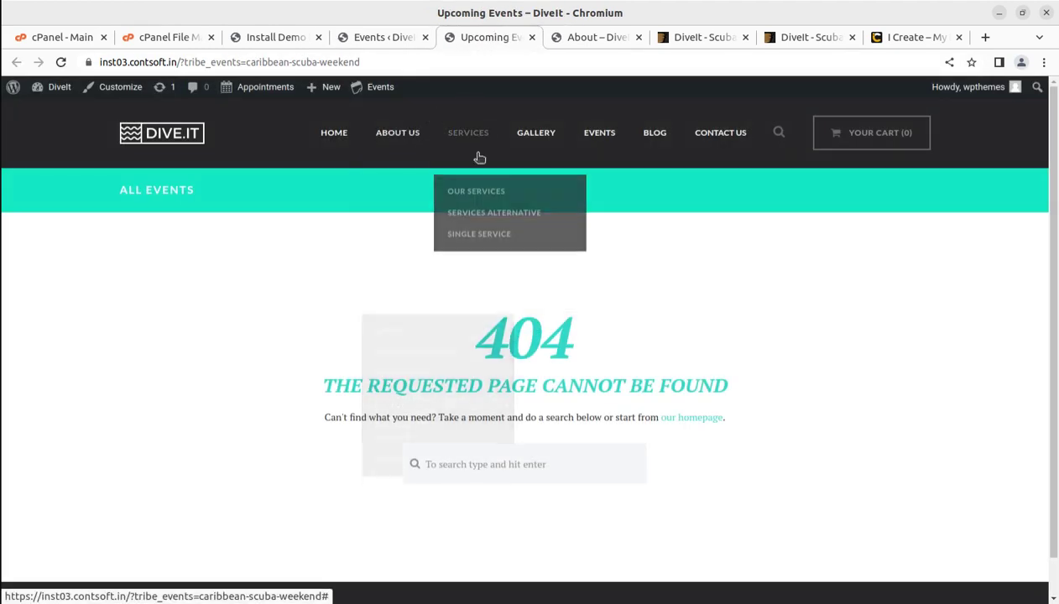
{"action": "left_click", "coordinate": [532, 37]}
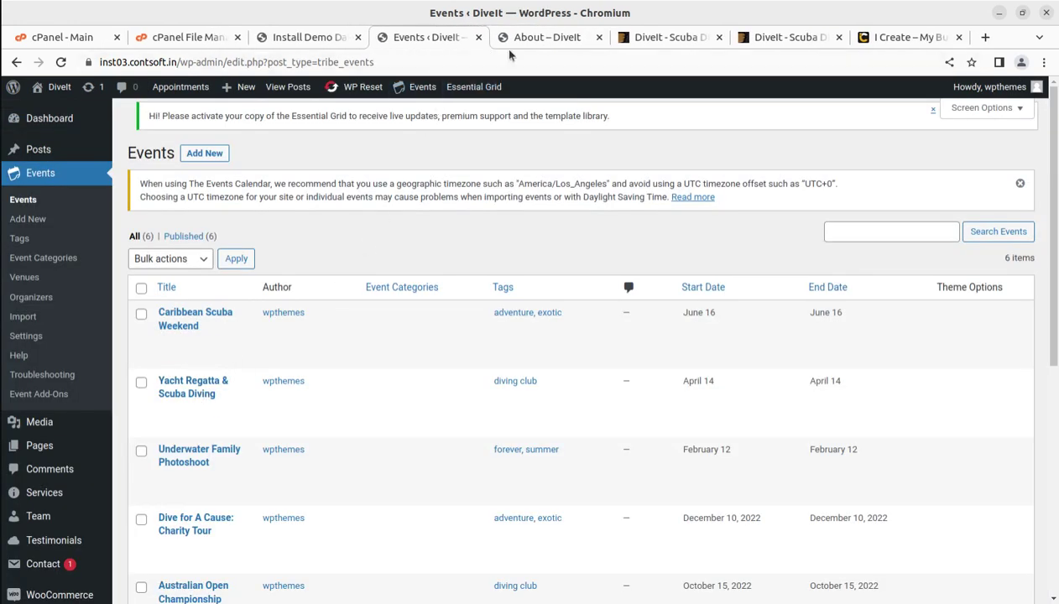
View the Yacht Regatta & Scuba Diving event in a separate tab, and close that tab and the About page tab
{"action": "middle_click", "coordinate": [197, 425]}
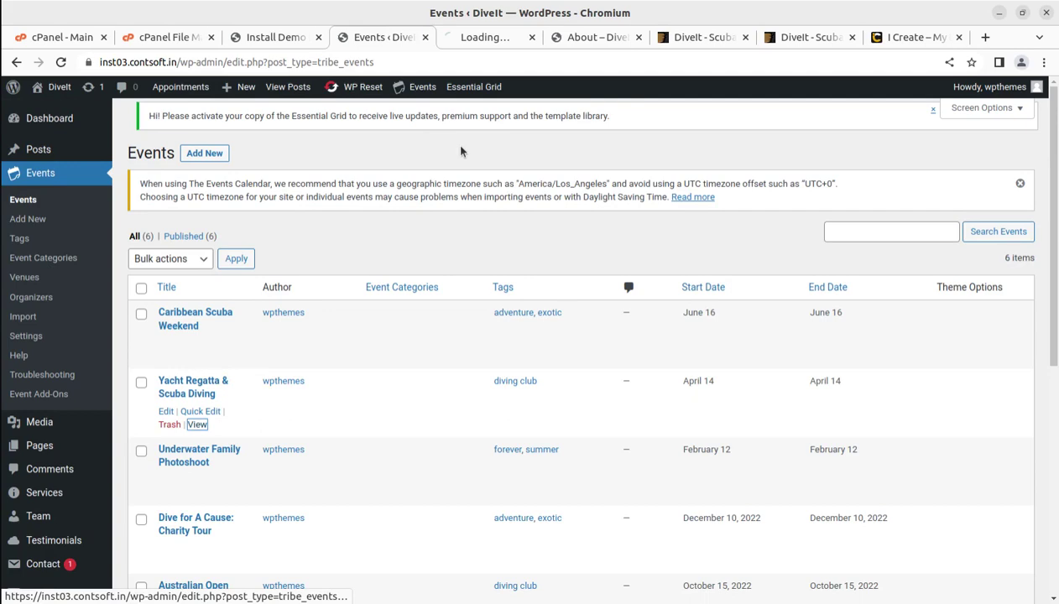
{"action": "left_click", "coordinate": [504, 38]}
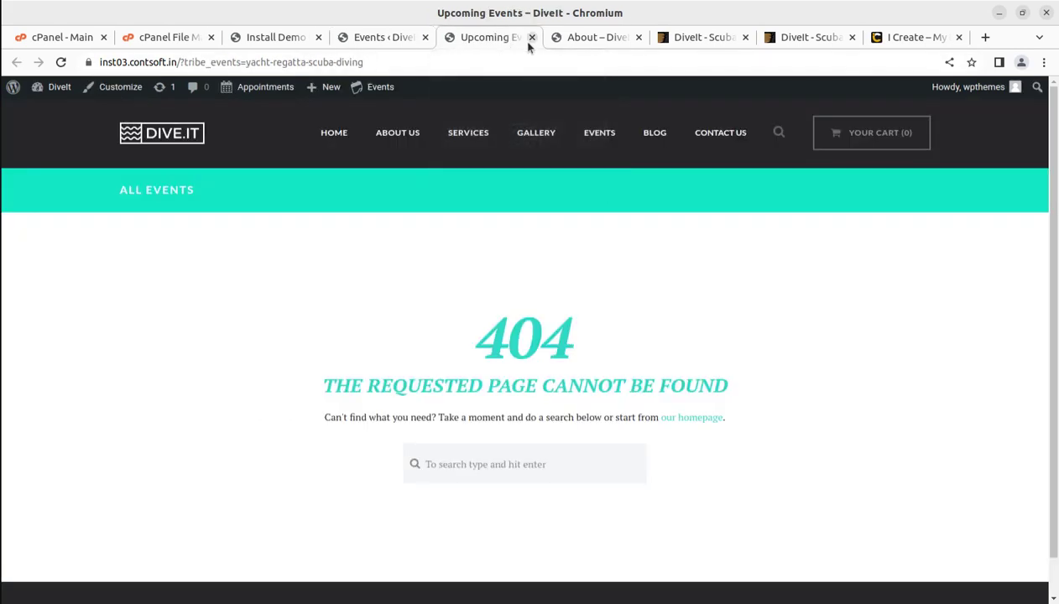
{"action": "left_click", "coordinate": [530, 37]}
{"action": "left_click", "coordinate": [531, 37]}
Look through the Events list, and open the form for adding a new event
{"action": "scroll", "coordinate": [336, 410], "scroll_direction": "down", "scroll_amount": 5}
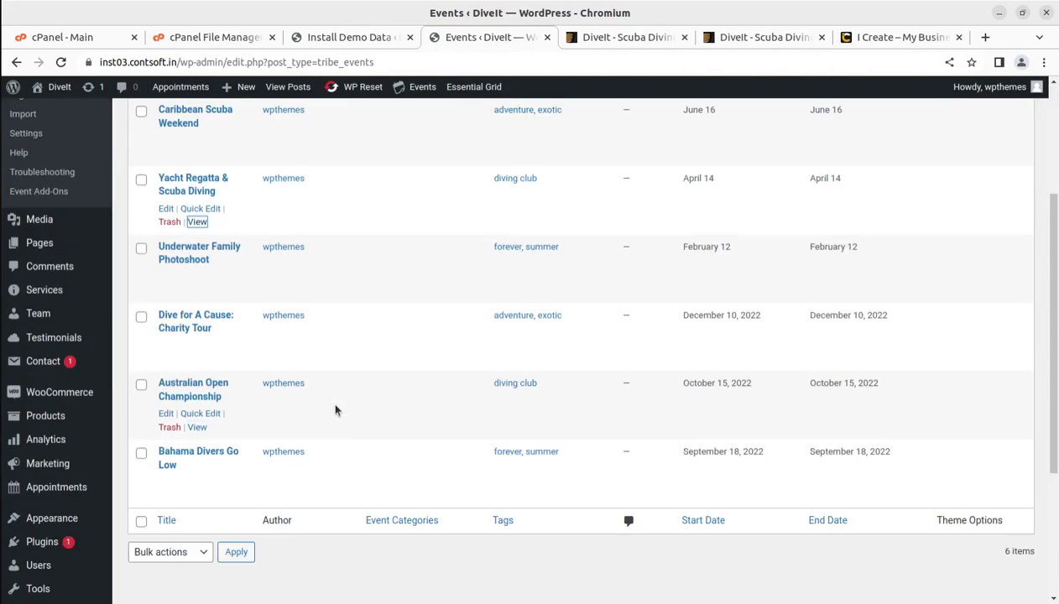
{"action": "scroll", "coordinate": [289, 315], "scroll_direction": "up", "scroll_amount": 5}
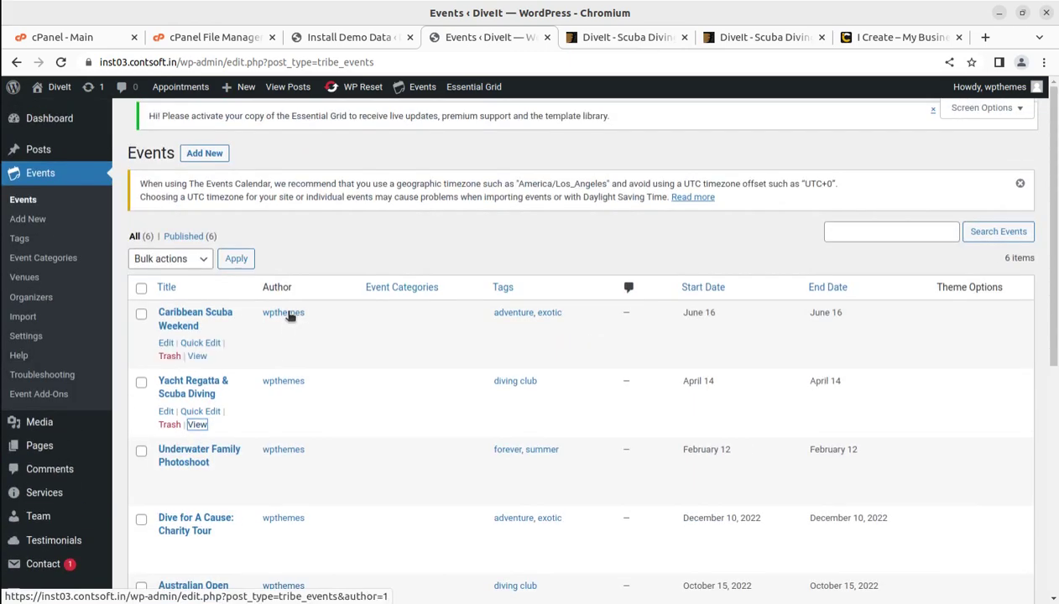
{"action": "left_click", "coordinate": [34, 221]}
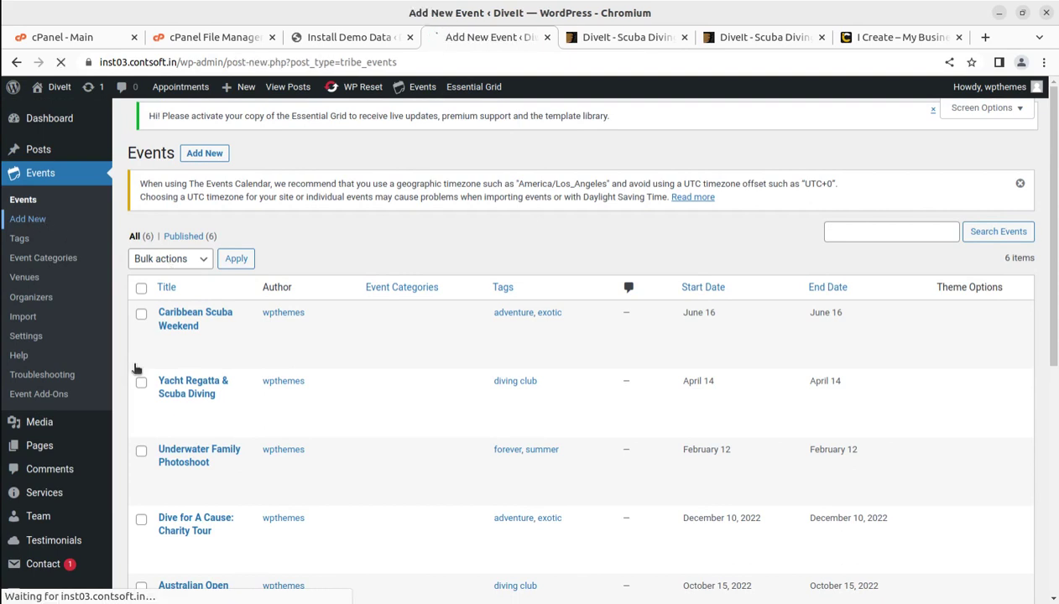
Open the list of all services, and look through the Learn to Dive page in a separate tab before closing it
{"action": "scroll", "coordinate": [109, 369], "scroll_direction": "down", "scroll_amount": 2}
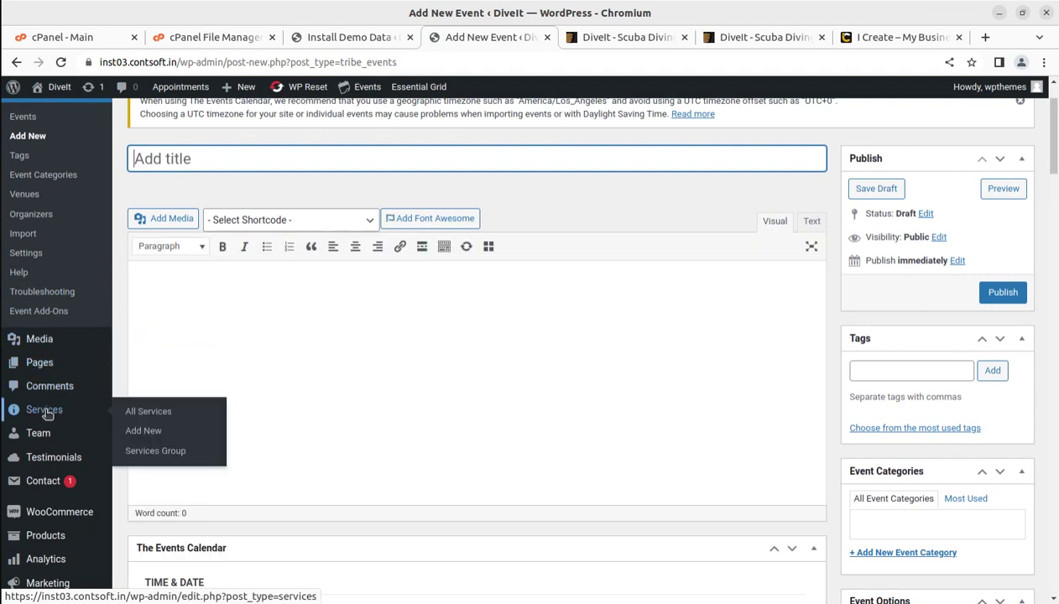
{"action": "left_click", "coordinate": [144, 415]}
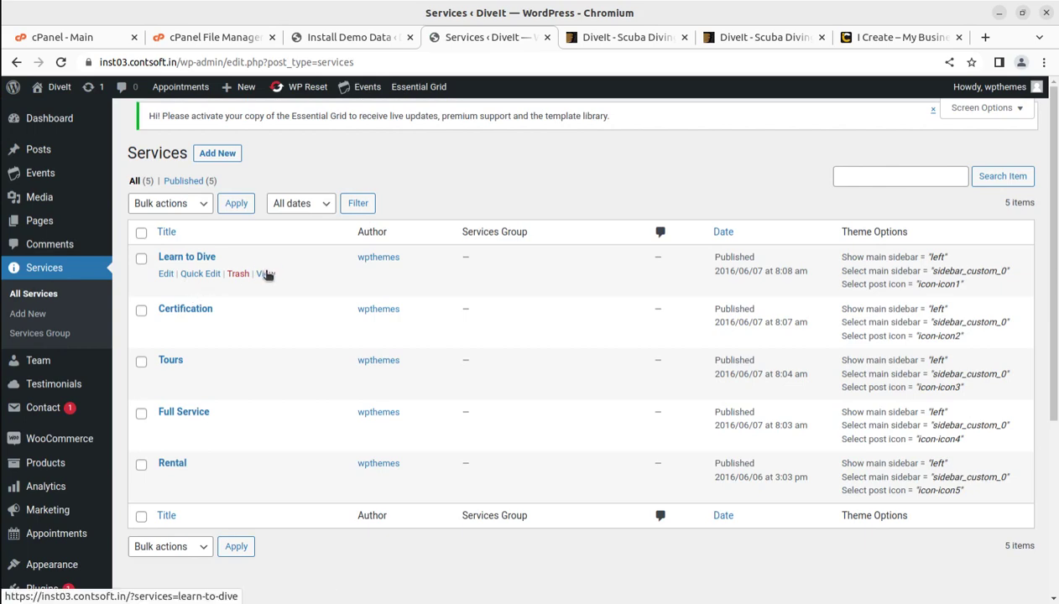
{"action": "middle_click", "coordinate": [266, 274]}
{"action": "left_click", "coordinate": [514, 37]}
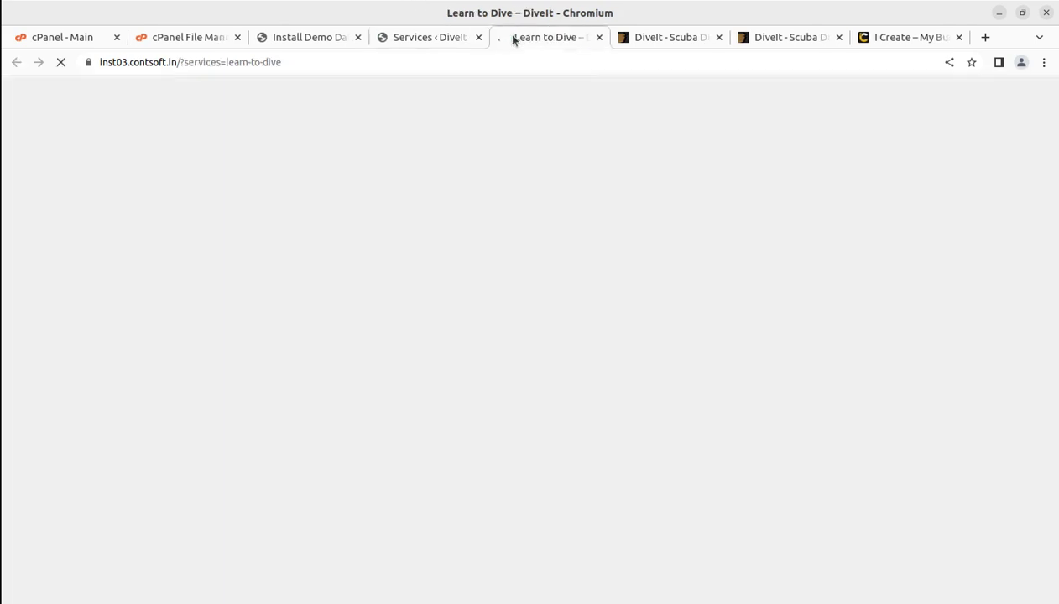
{"action": "scroll", "coordinate": [372, 294], "scroll_direction": "down", "scroll_amount": 6}
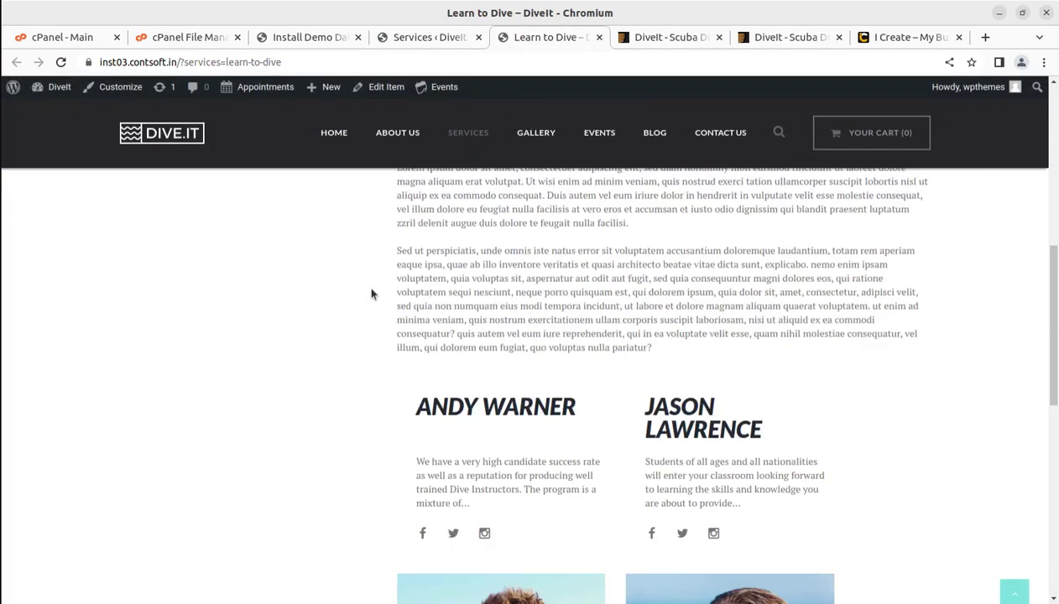
{"action": "scroll", "coordinate": [372, 294], "scroll_direction": "down", "scroll_amount": 5}
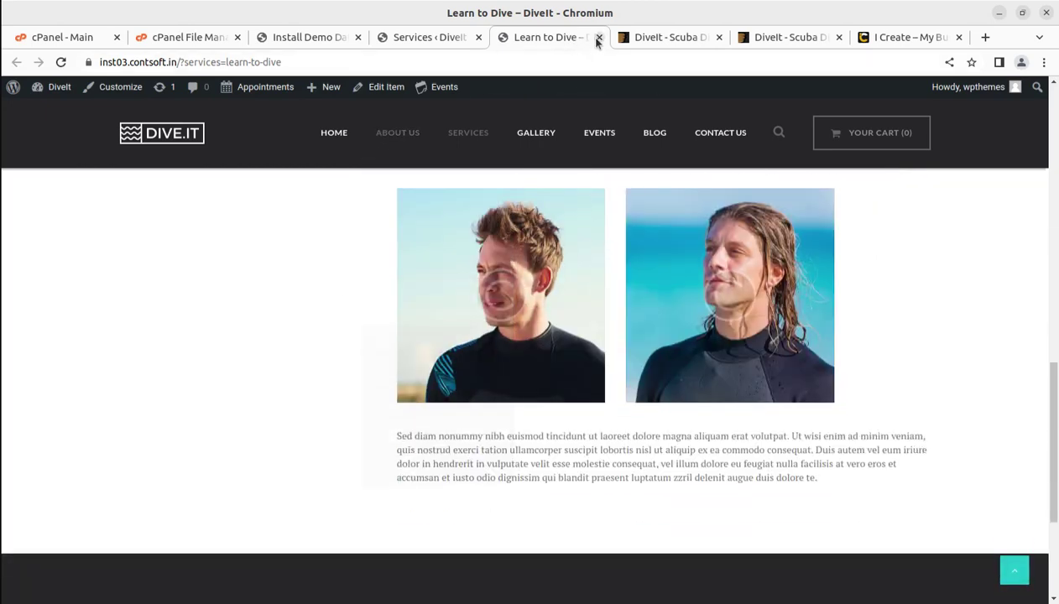
{"action": "left_click", "coordinate": [599, 38]}
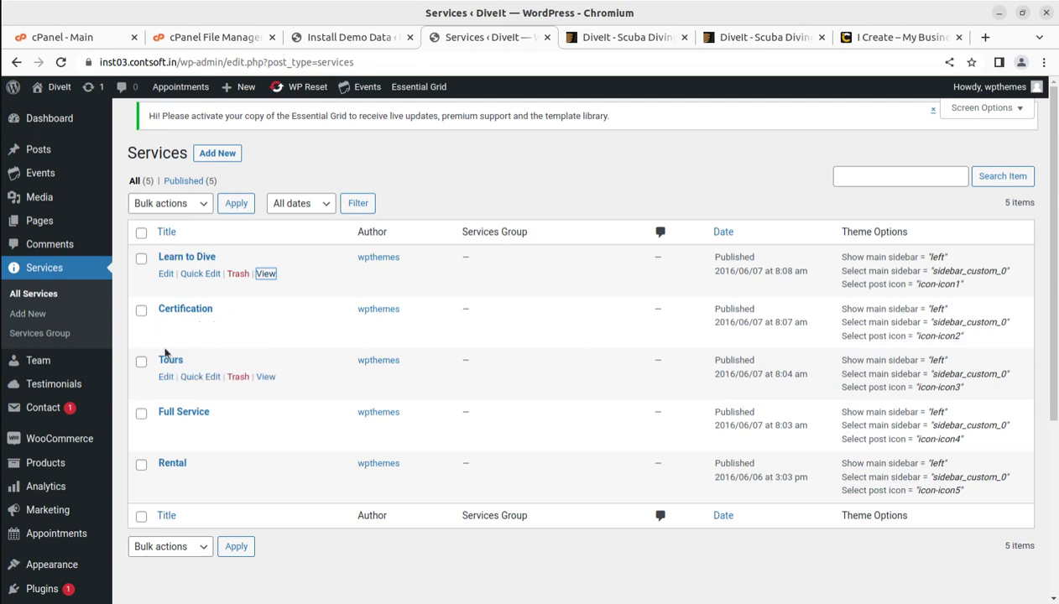
Open the Team list in place of the Services tab, and view the first member's page in a separate tab before closing it
{"action": "mouse_move", "coordinate": [44, 361]}
{"action": "middle_click", "coordinate": [134, 362]}
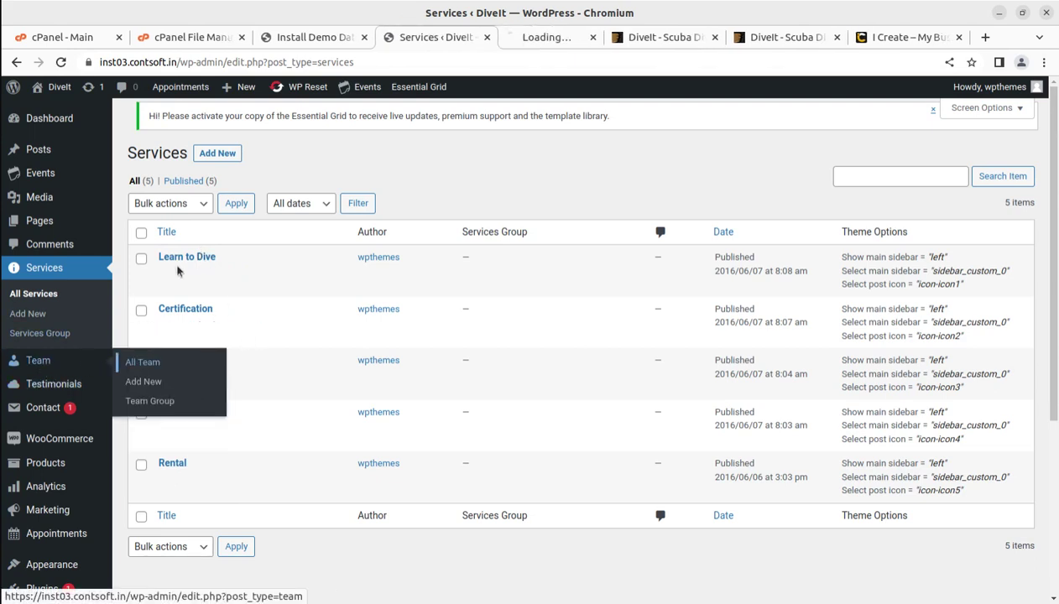
{"action": "left_click", "coordinate": [476, 39]}
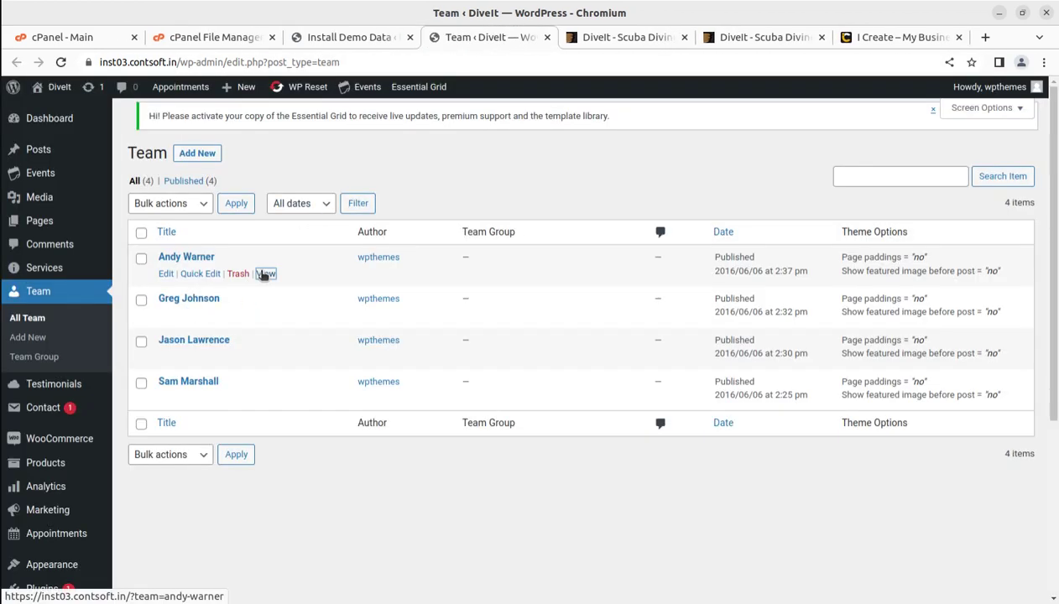
{"action": "middle_click", "coordinate": [265, 273]}
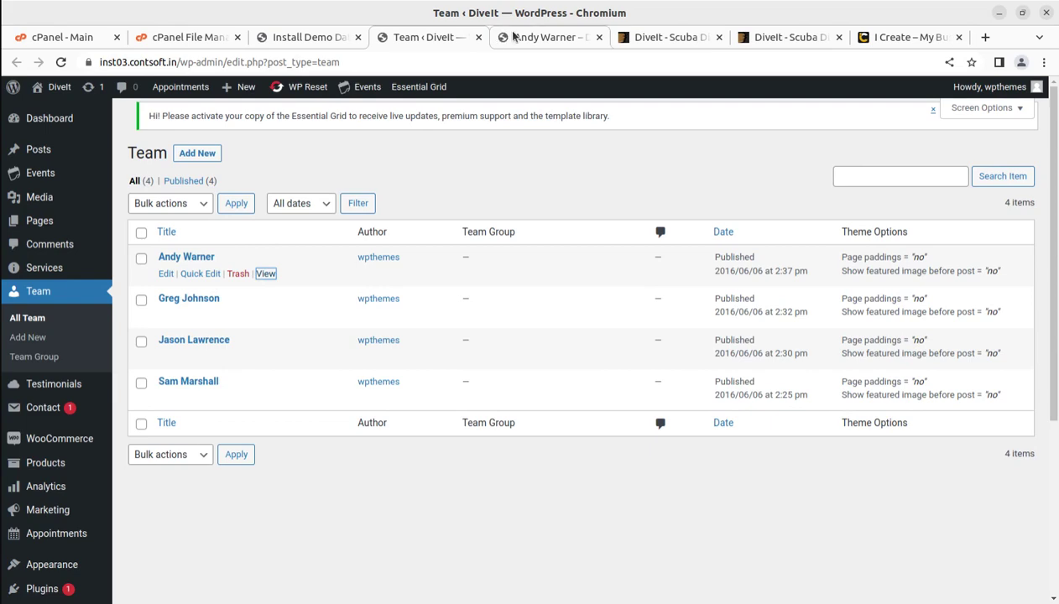
{"action": "left_click", "coordinate": [510, 37]}
{"action": "scroll", "coordinate": [394, 245], "scroll_direction": "down", "scroll_amount": 5}
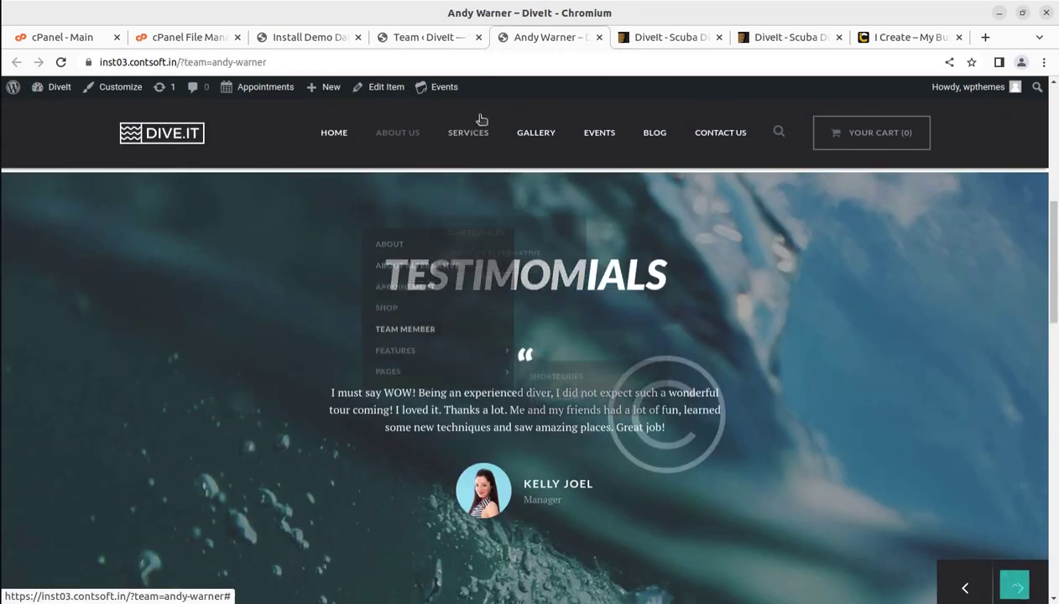
{"action": "left_click", "coordinate": [599, 38]}
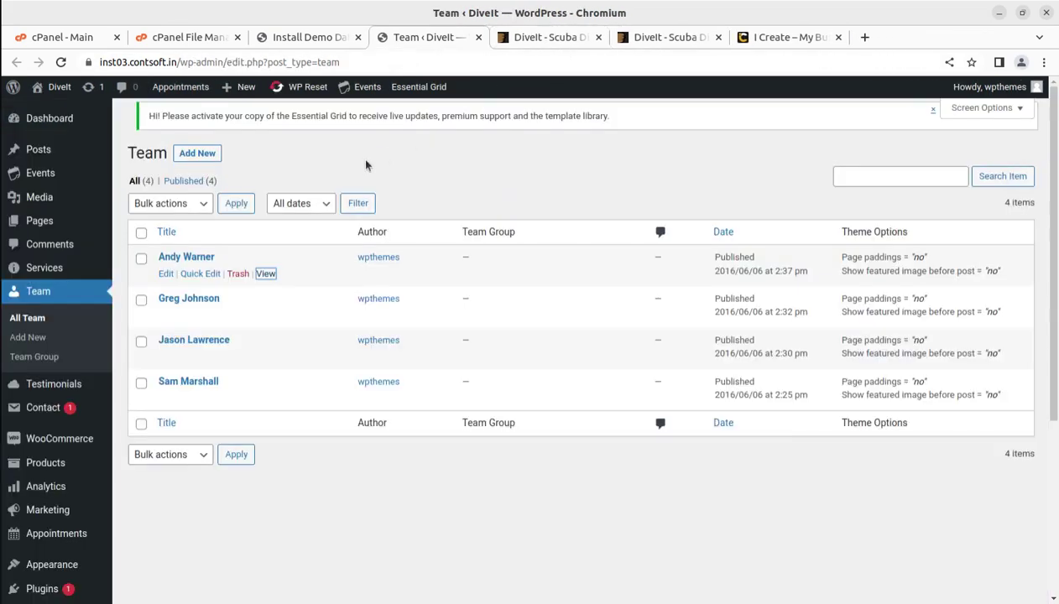
Open the list of all testimonials and look through the imported entries
{"action": "mouse_move", "coordinate": [60, 398]}
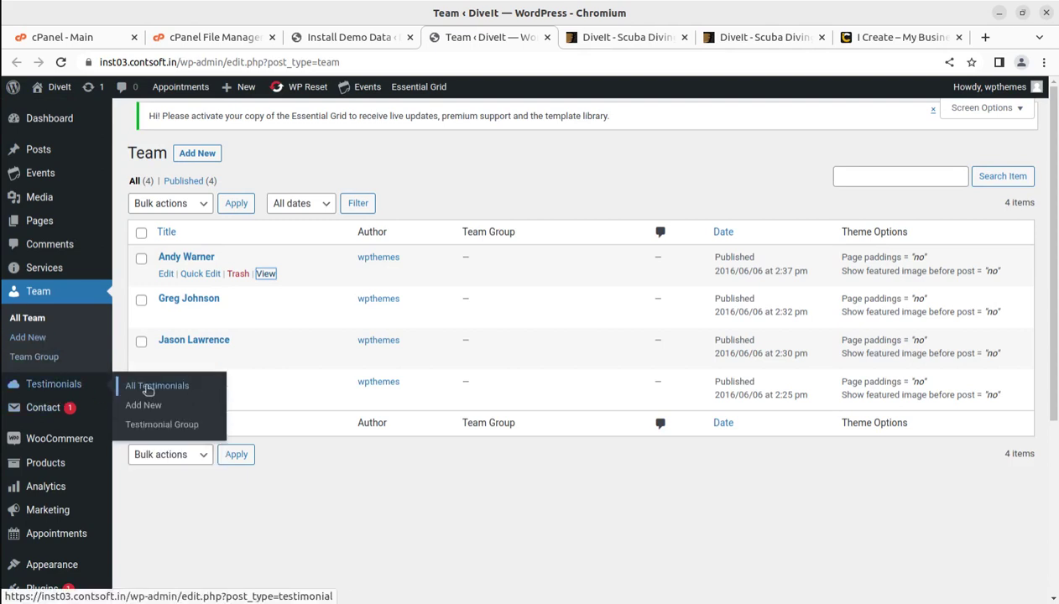
{"action": "left_click", "coordinate": [159, 388]}
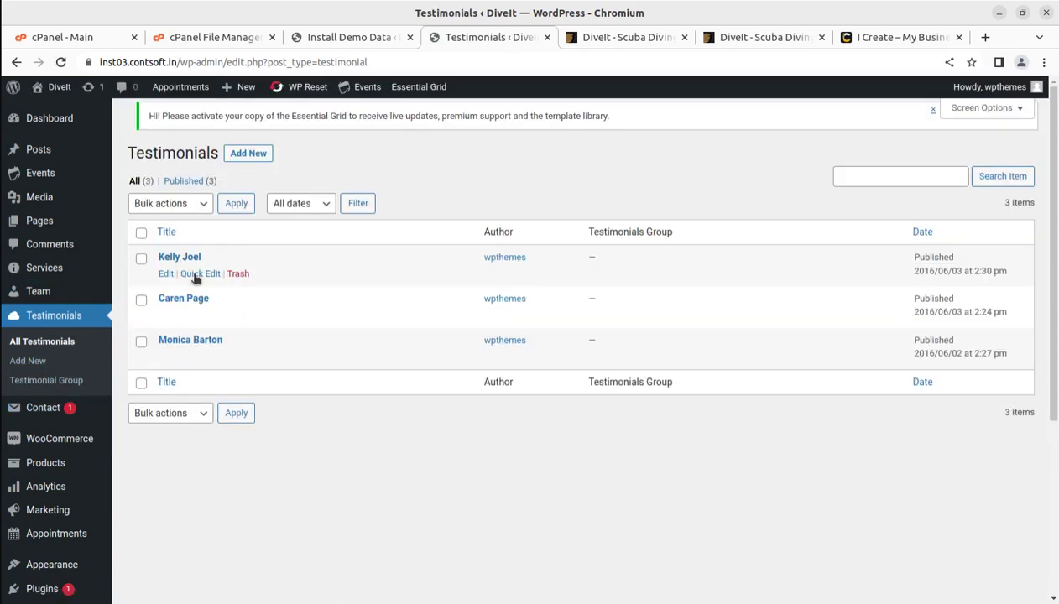
{"action": "scroll", "coordinate": [75, 361], "scroll_direction": "down", "scroll_amount": 2}
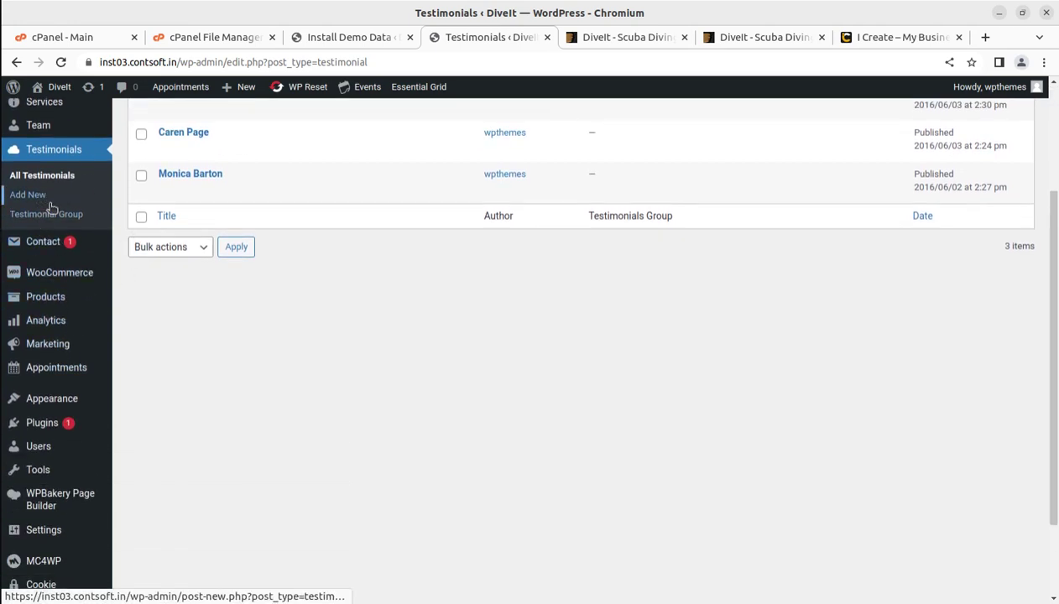
Open the Appointments calendar and look through its monthly view
{"action": "mouse_move", "coordinate": [61, 245]}
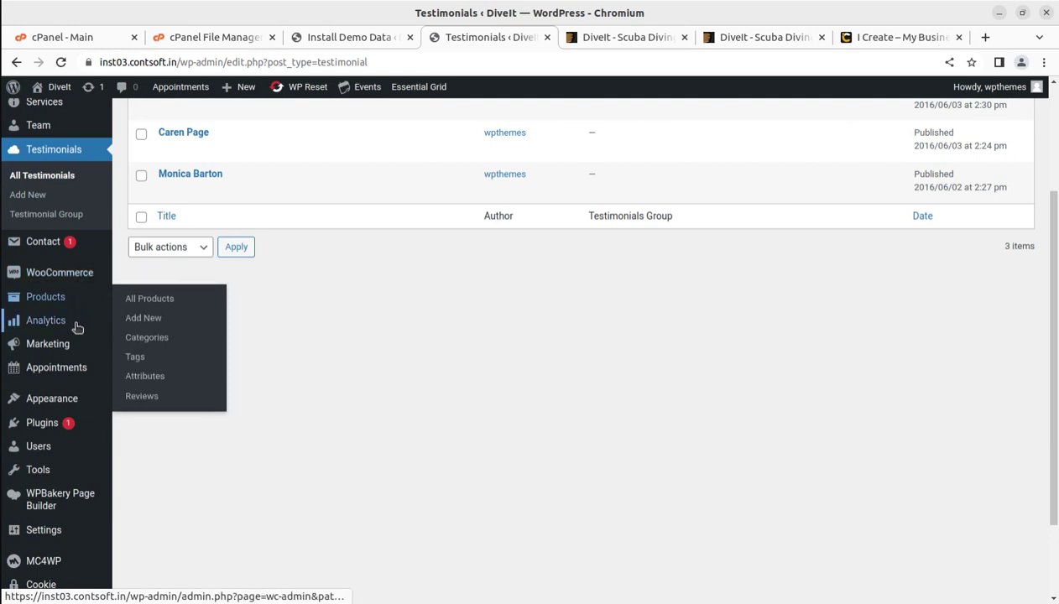
{"action": "mouse_move", "coordinate": [63, 375]}
{"action": "left_click", "coordinate": [137, 372]}
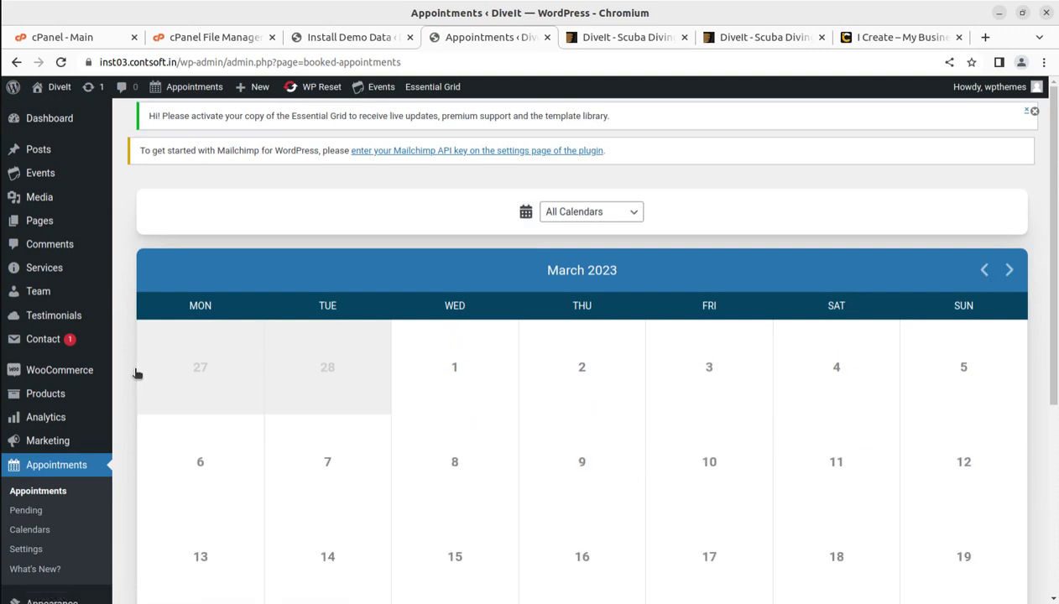
{"action": "scroll", "coordinate": [84, 441], "scroll_direction": "down", "scroll_amount": 2}
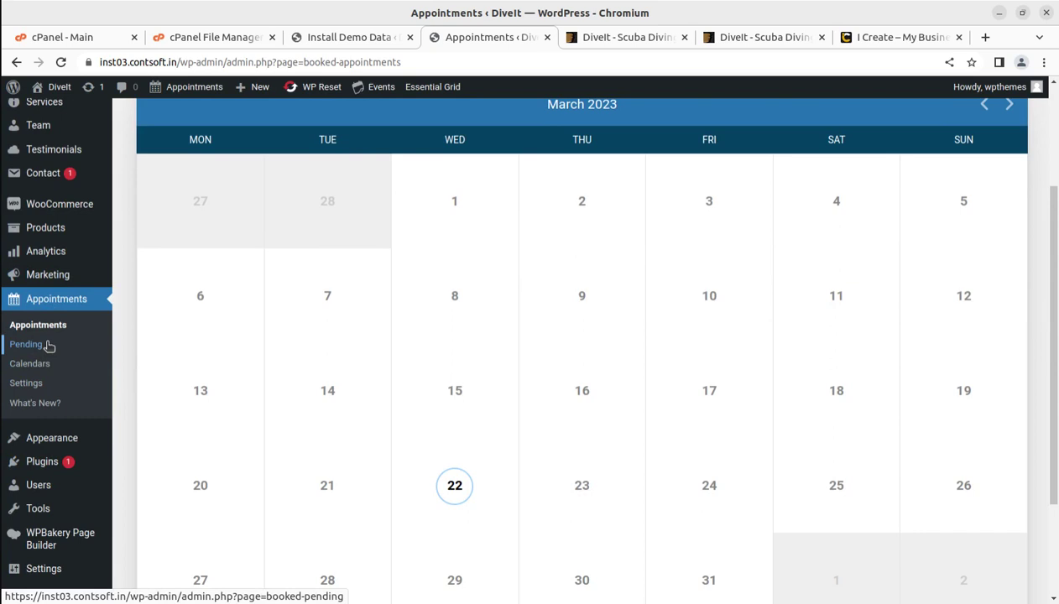
Switch to the i-Create website, and look over its i-Connect options and the home page's Flexibility & Features section
{"action": "left_click", "coordinate": [849, 38]}
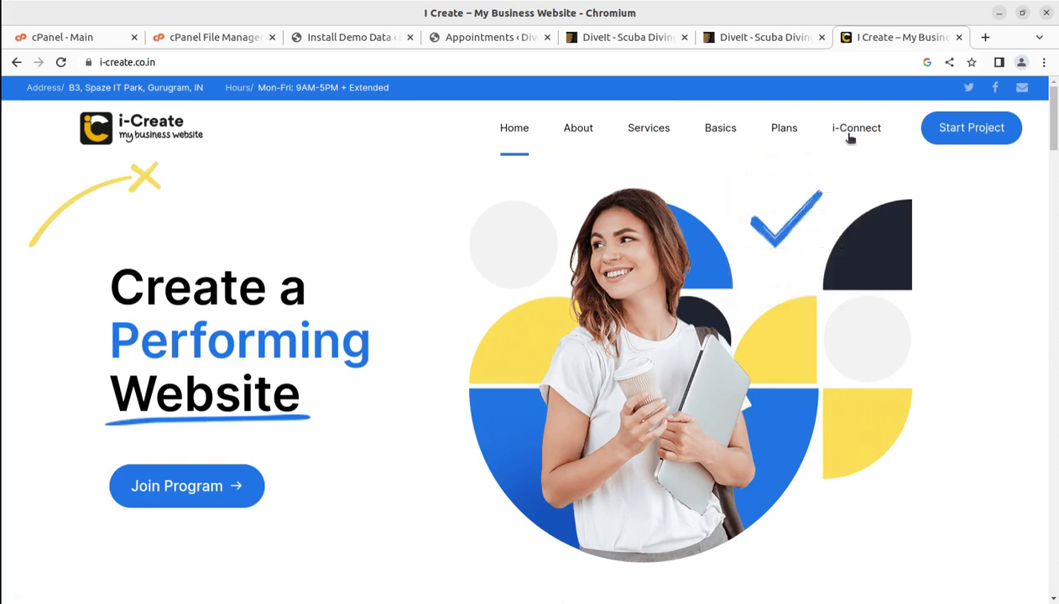
{"action": "mouse_move", "coordinate": [840, 157]}
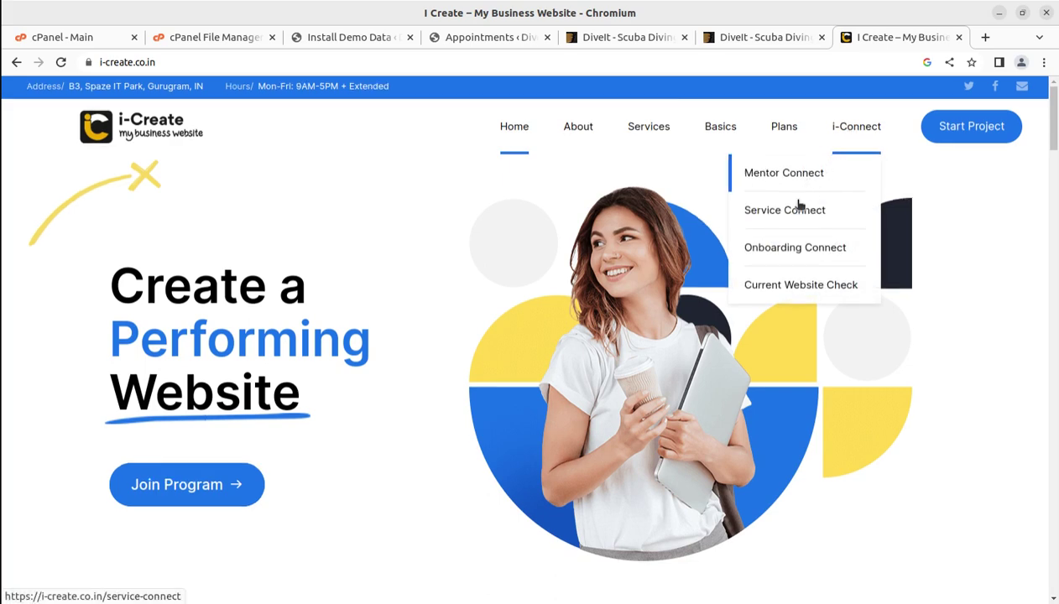
{"action": "scroll", "coordinate": [600, 369], "scroll_direction": "down", "scroll_amount": 5}
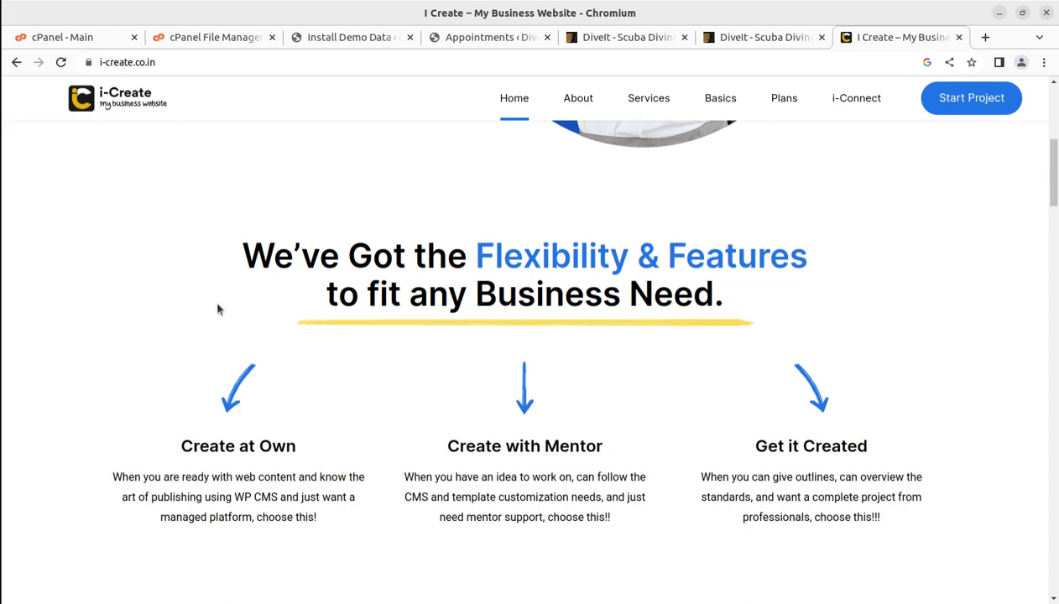
{"action": "scroll", "coordinate": [322, 375], "scroll_direction": "up", "scroll_amount": 6}
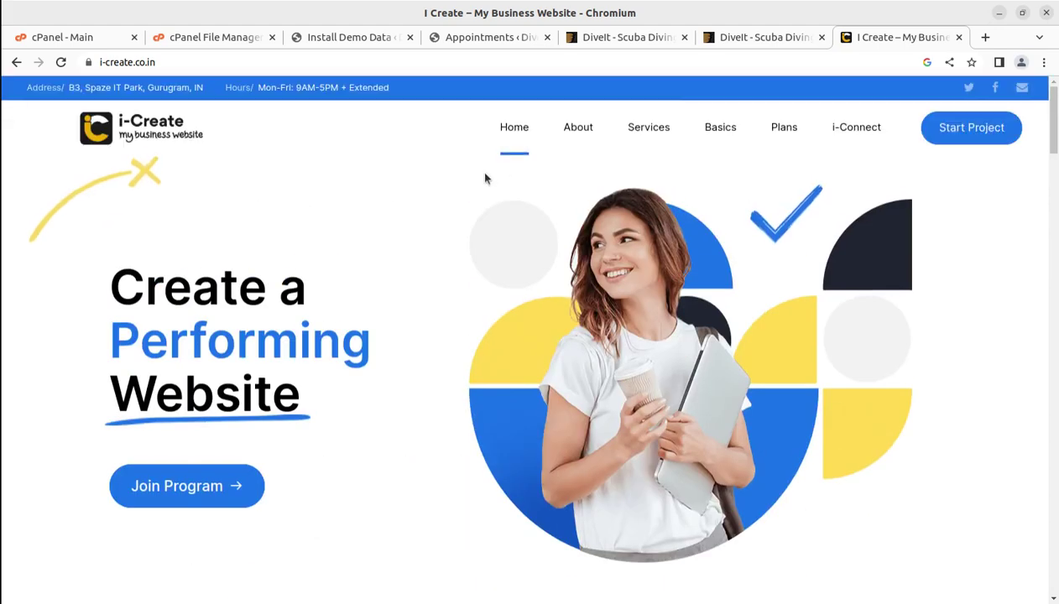
Return to the Appointments admin page and check the pending appointments
{"action": "left_click", "coordinate": [484, 39]}
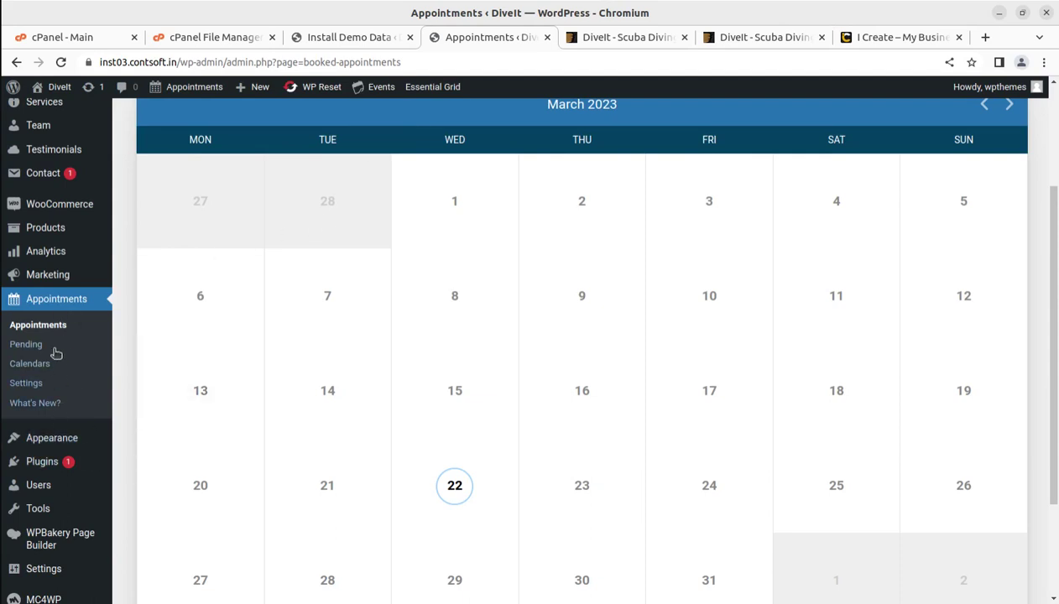
{"action": "left_click", "coordinate": [23, 344]}
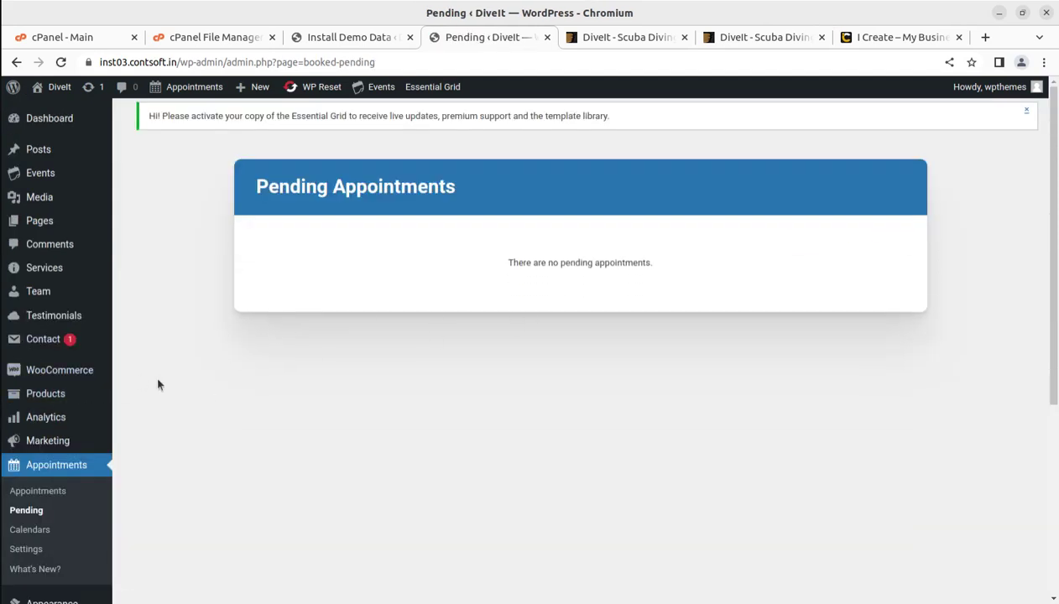
Open the DiveIt Theme Options, and look through the Body style customization settings
{"action": "scroll", "coordinate": [84, 381], "scroll_direction": "down", "scroll_amount": 5}
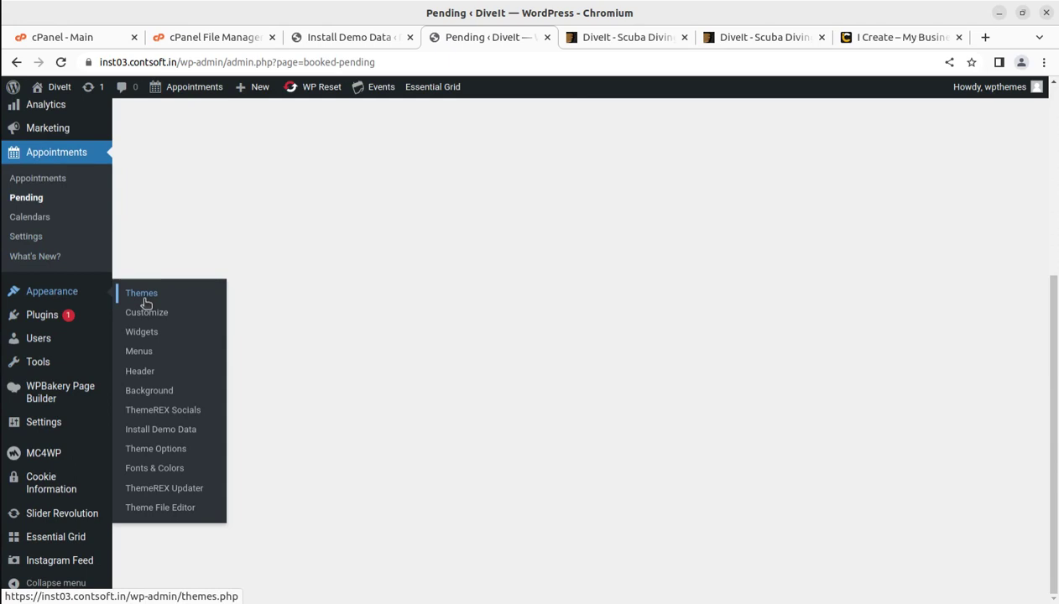
{"action": "left_click", "coordinate": [153, 451]}
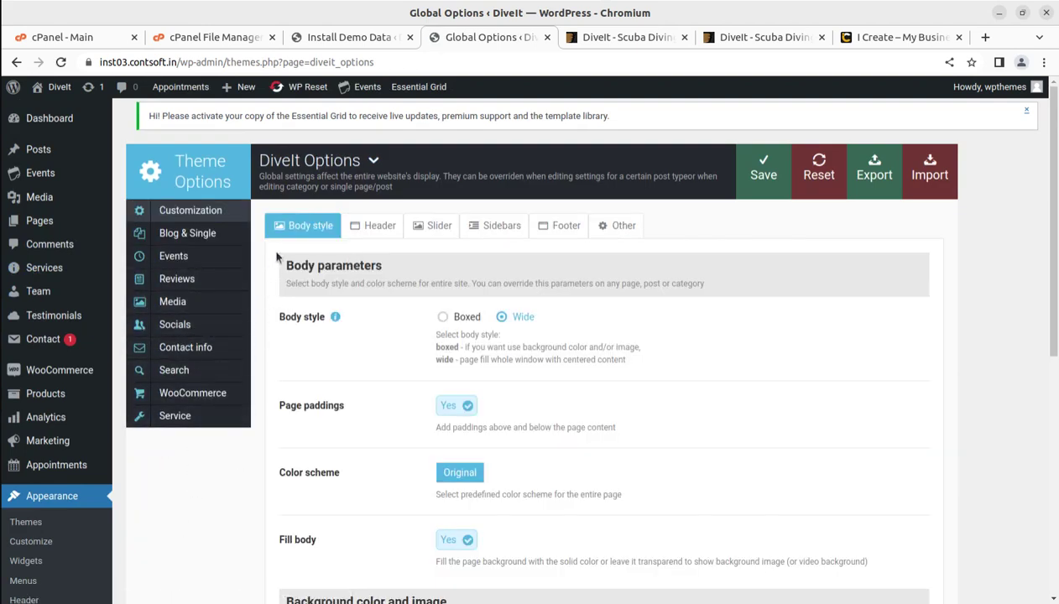
{"action": "scroll", "coordinate": [345, 352], "scroll_direction": "down", "scroll_amount": 6}
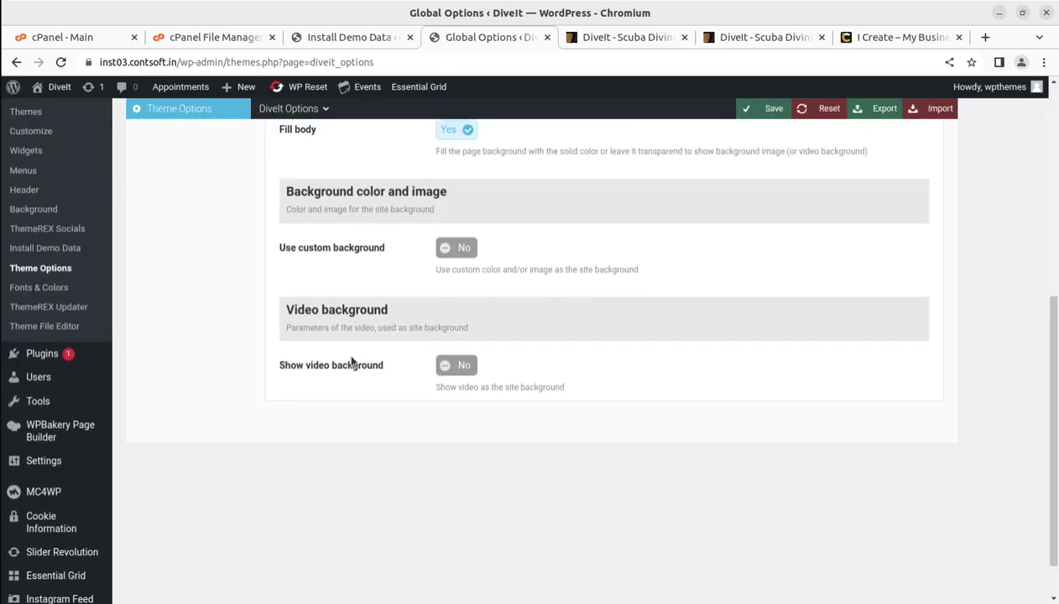
{"action": "scroll", "coordinate": [328, 336], "scroll_direction": "up", "scroll_amount": 6}
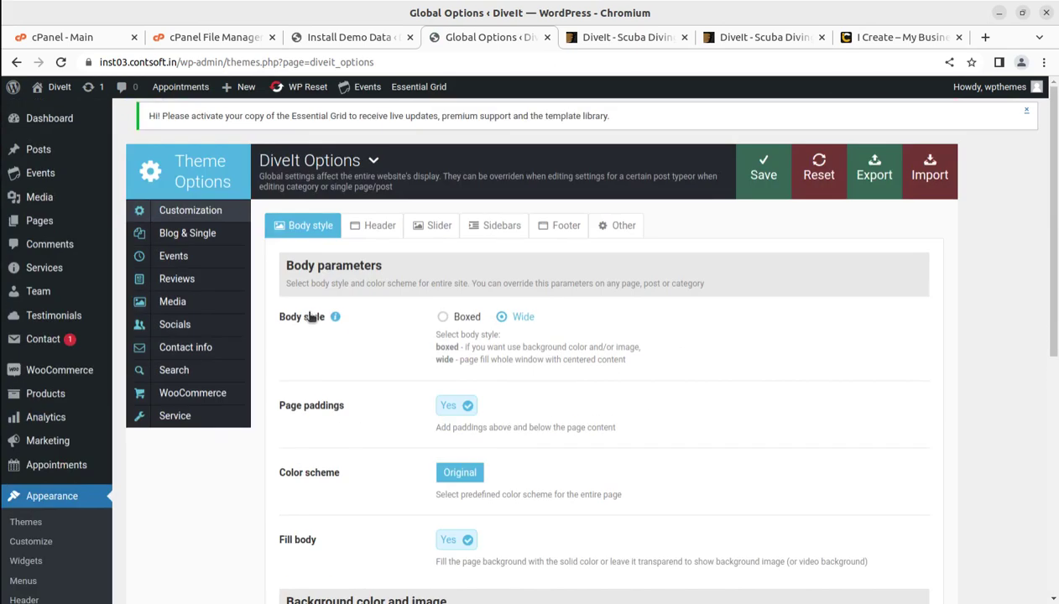
Look through the Header customization settings, from the top panel and main menu options to the Main logo section
{"action": "left_click", "coordinate": [376, 227]}
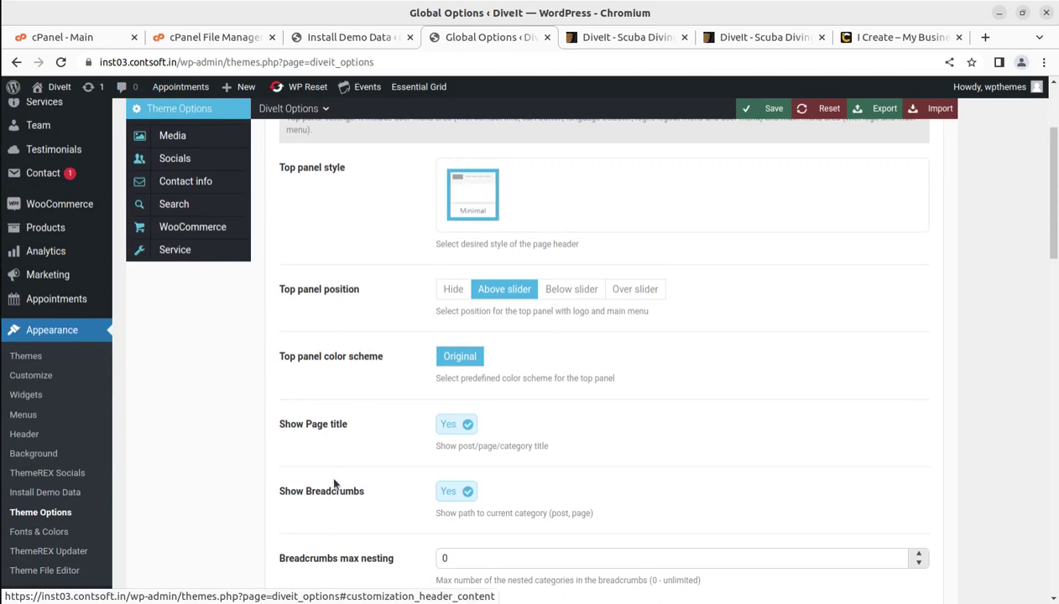
{"action": "scroll", "coordinate": [334, 484], "scroll_direction": "down", "scroll_amount": 8}
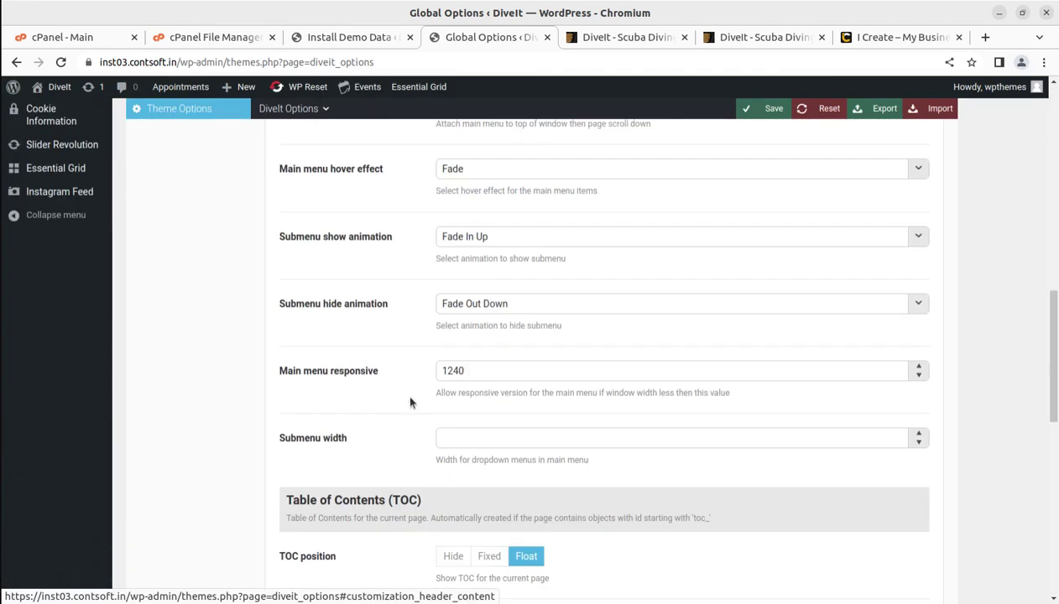
{"action": "scroll", "coordinate": [411, 403], "scroll_direction": "down", "scroll_amount": 7}
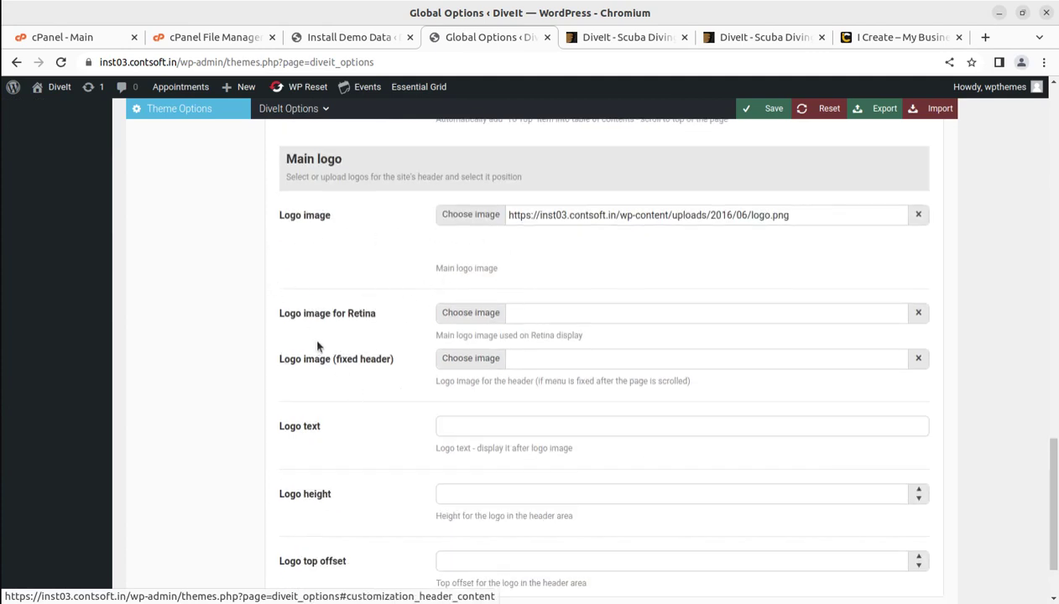
Open the Slider customization settings, enable Show Slider to look through its display and posts slider options, and disable it again
{"action": "scroll", "coordinate": [362, 430], "scroll_direction": "down", "scroll_amount": 1}
{"action": "scroll", "coordinate": [355, 435], "scroll_direction": "up", "scroll_amount": 3}
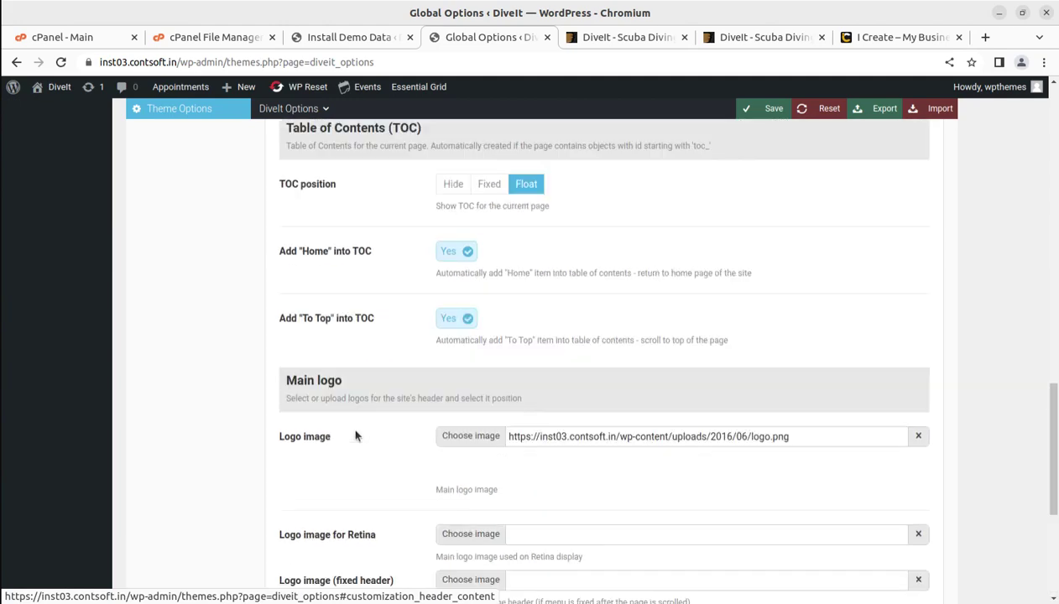
{"action": "scroll", "coordinate": [355, 435], "scroll_direction": "up", "scroll_amount": 15}
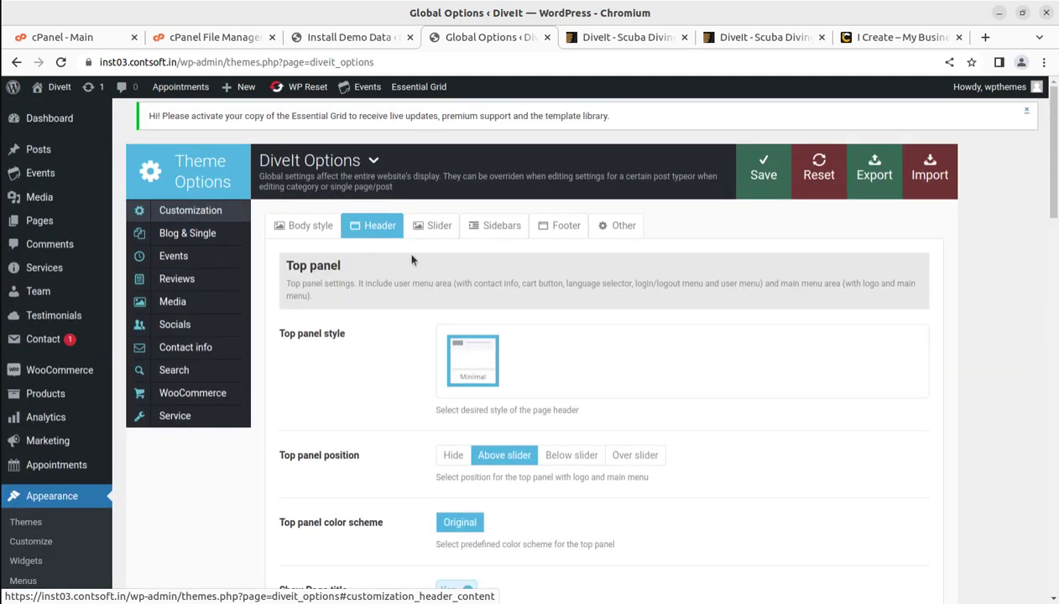
{"action": "left_click", "coordinate": [437, 233]}
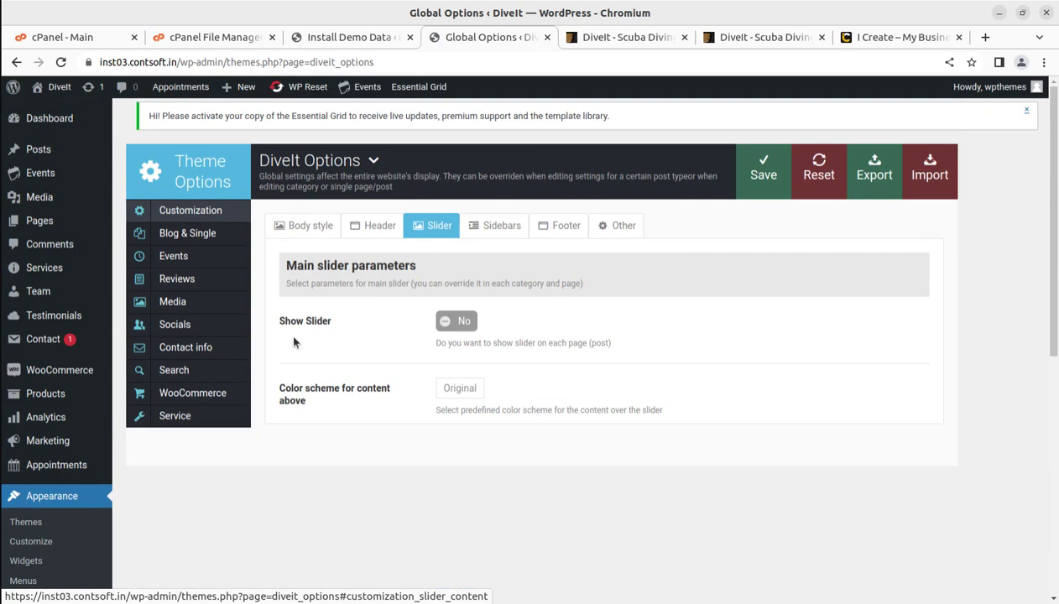
{"action": "left_click", "coordinate": [461, 326]}
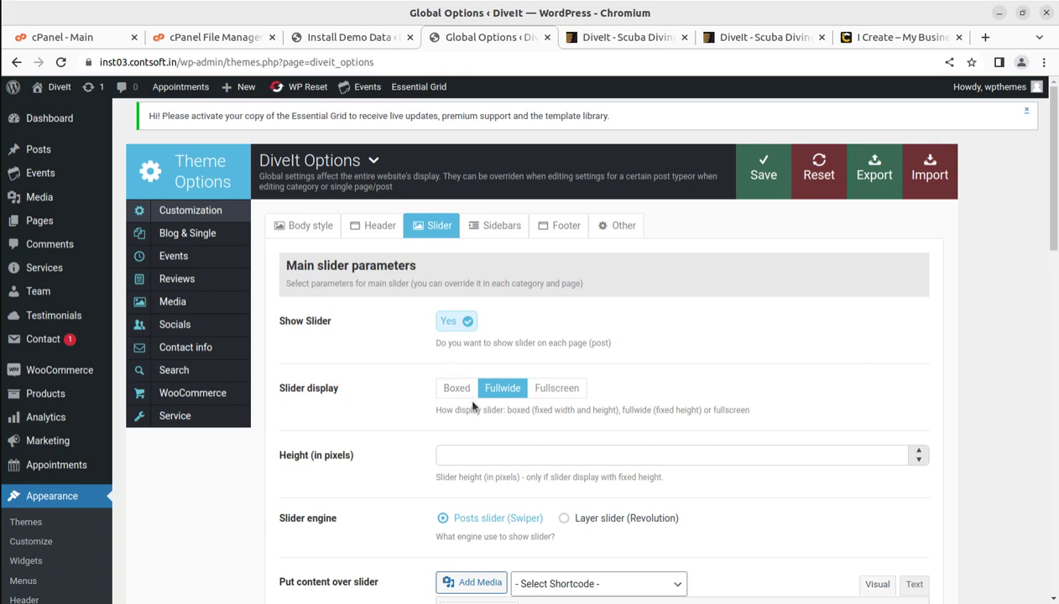
{"action": "left_click", "coordinate": [454, 322]}
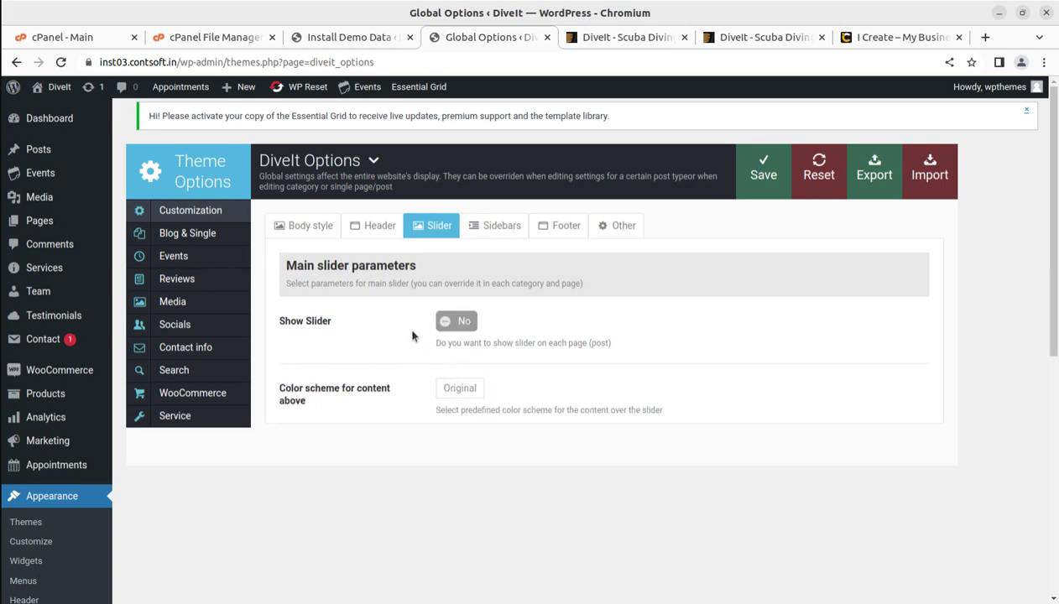
{"action": "left_click", "coordinate": [463, 324]}
{"action": "scroll", "coordinate": [446, 384], "scroll_direction": "down", "scroll_amount": 3}
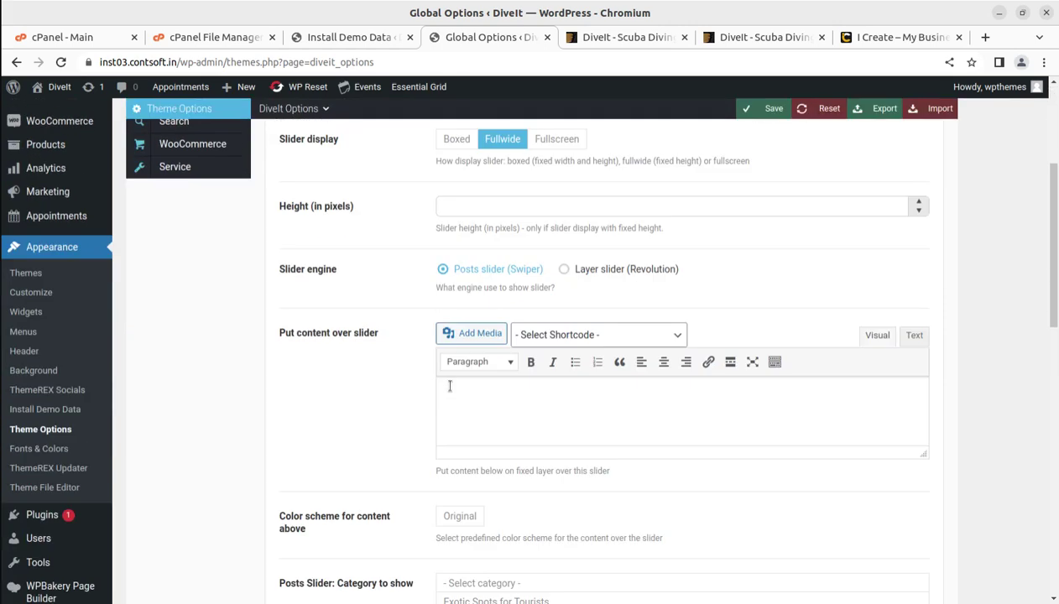
{"action": "scroll", "coordinate": [449, 387], "scroll_direction": "down", "scroll_amount": 3}
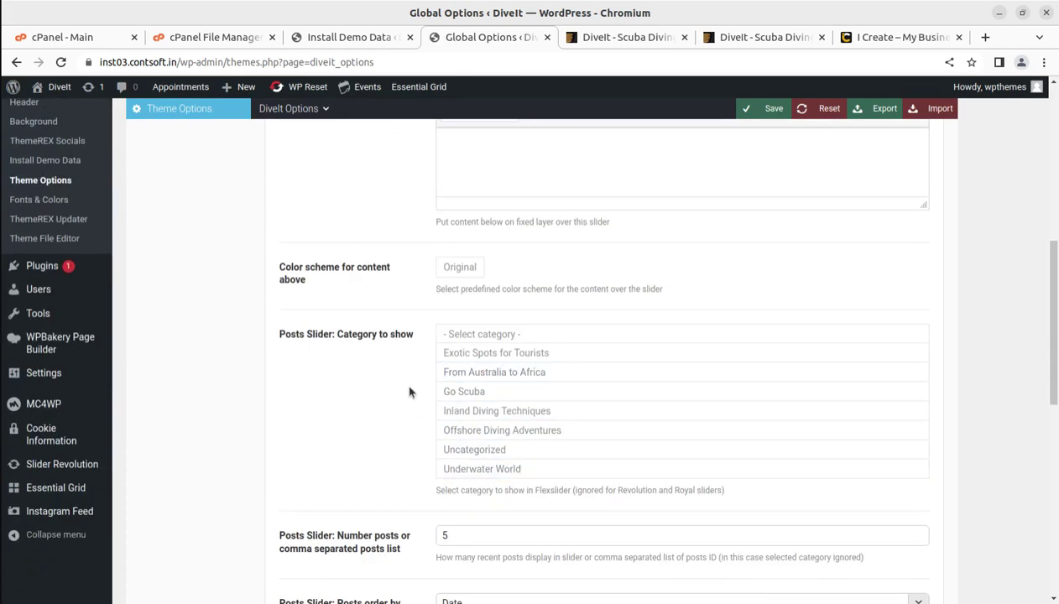
{"action": "scroll", "coordinate": [403, 380], "scroll_direction": "up", "scroll_amount": 6}
{"action": "left_click", "coordinate": [453, 323]}
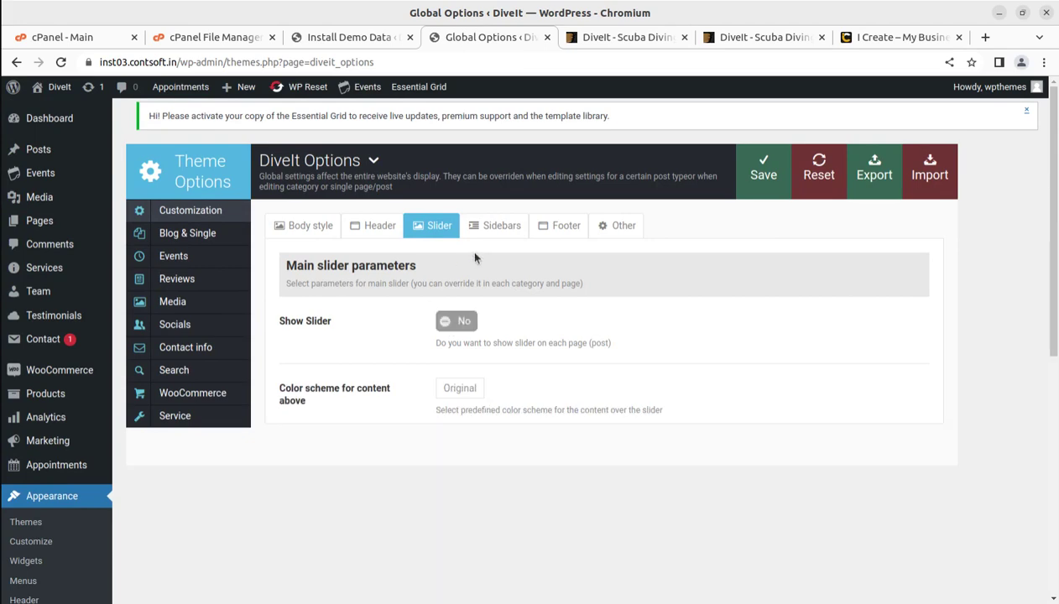
Look over the Sidebars, Footer and Other customization settings, and return to the Body style settings
{"action": "left_click", "coordinate": [490, 229]}
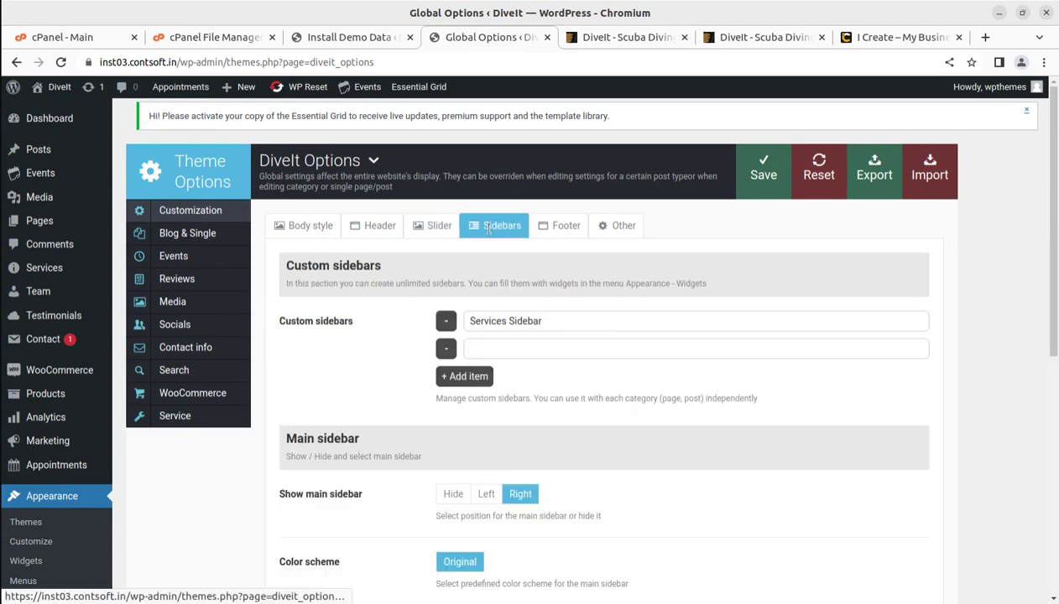
{"action": "left_click", "coordinate": [559, 229]}
{"action": "left_click", "coordinate": [618, 227]}
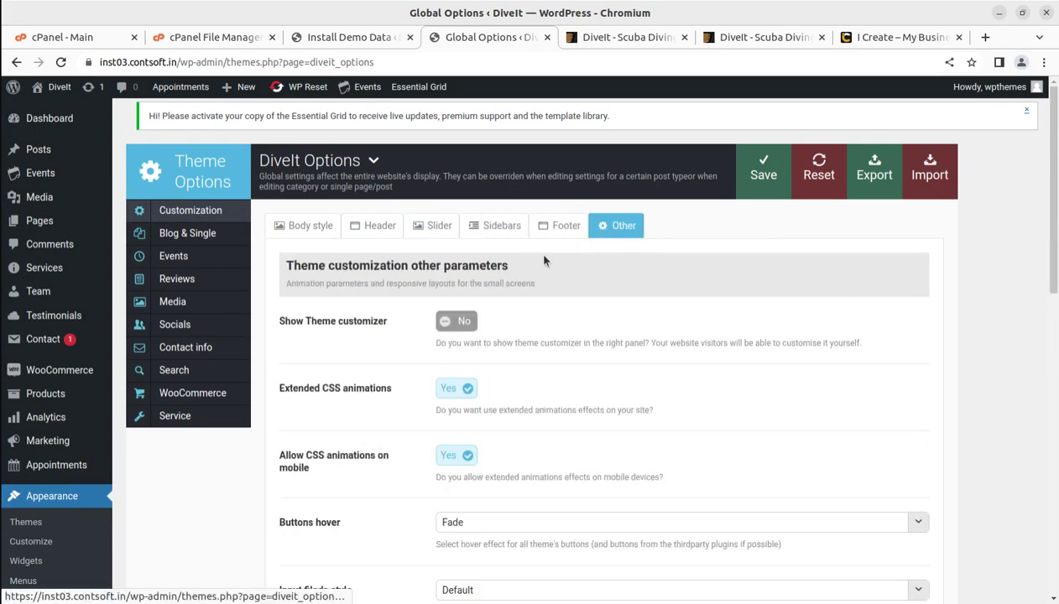
{"action": "left_click", "coordinate": [564, 236]}
{"action": "left_click", "coordinate": [500, 230]}
{"action": "left_click", "coordinate": [437, 229]}
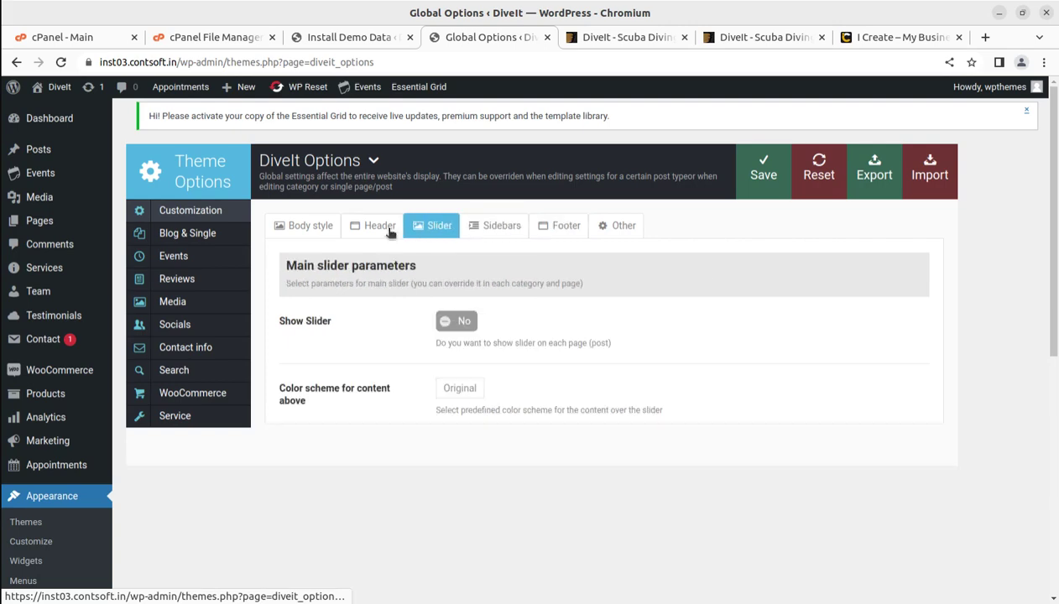
{"action": "left_click", "coordinate": [373, 230]}
{"action": "left_click", "coordinate": [304, 227]}
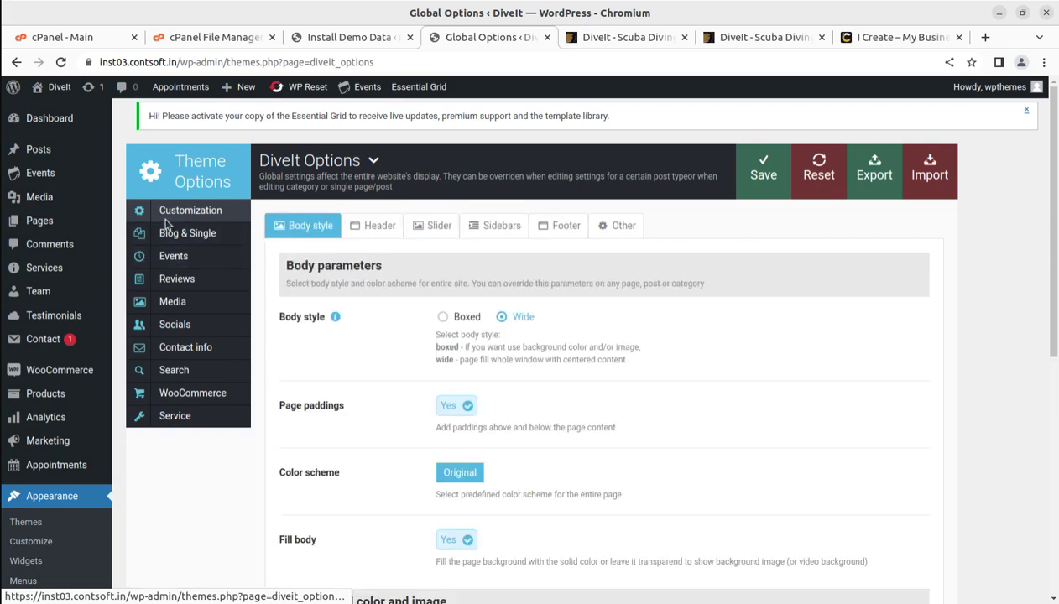
Look over the Blog & Single, Events and Reviews sections of the theme options
{"action": "left_click", "coordinate": [175, 233]}
{"action": "left_click", "coordinate": [184, 219]}
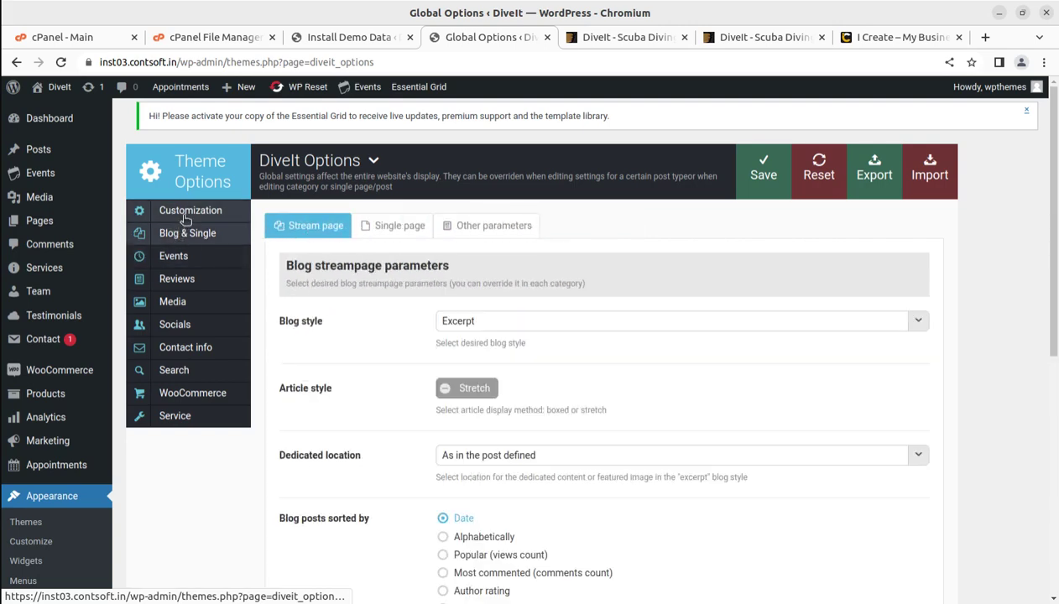
{"action": "left_click", "coordinate": [179, 236]}
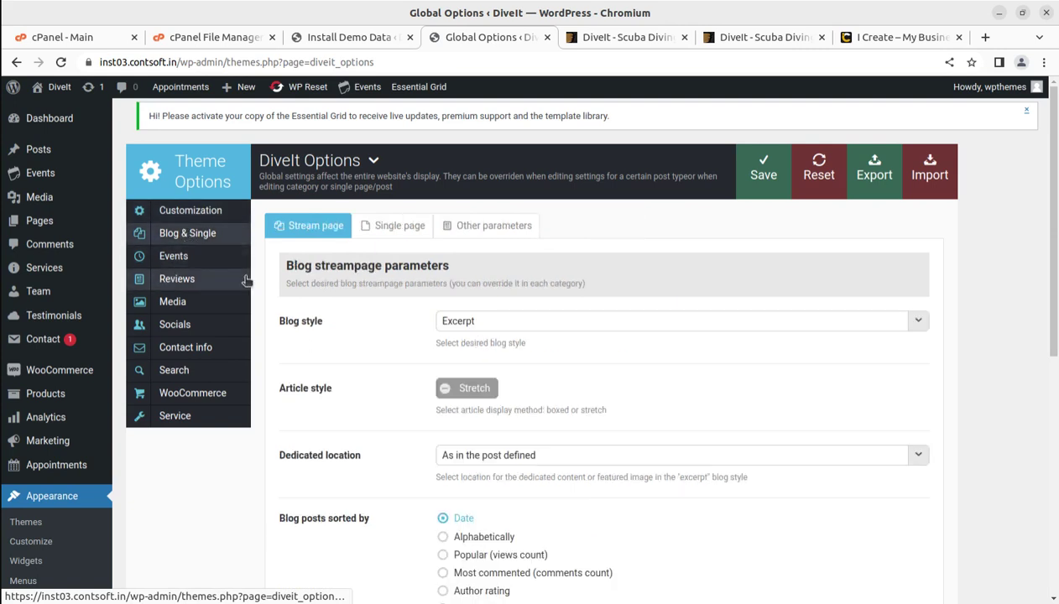
{"action": "left_click", "coordinate": [165, 263]}
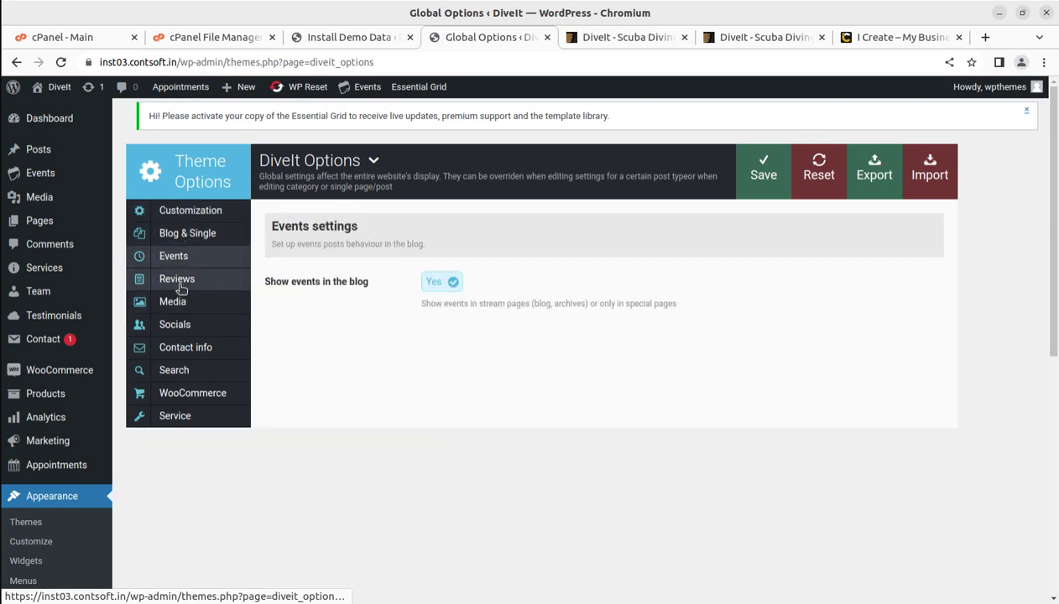
{"action": "left_click", "coordinate": [172, 280]}
Look through the Media settings of the theme options, from image dimensions to the audio and video tag options
{"action": "left_click", "coordinate": [178, 302]}
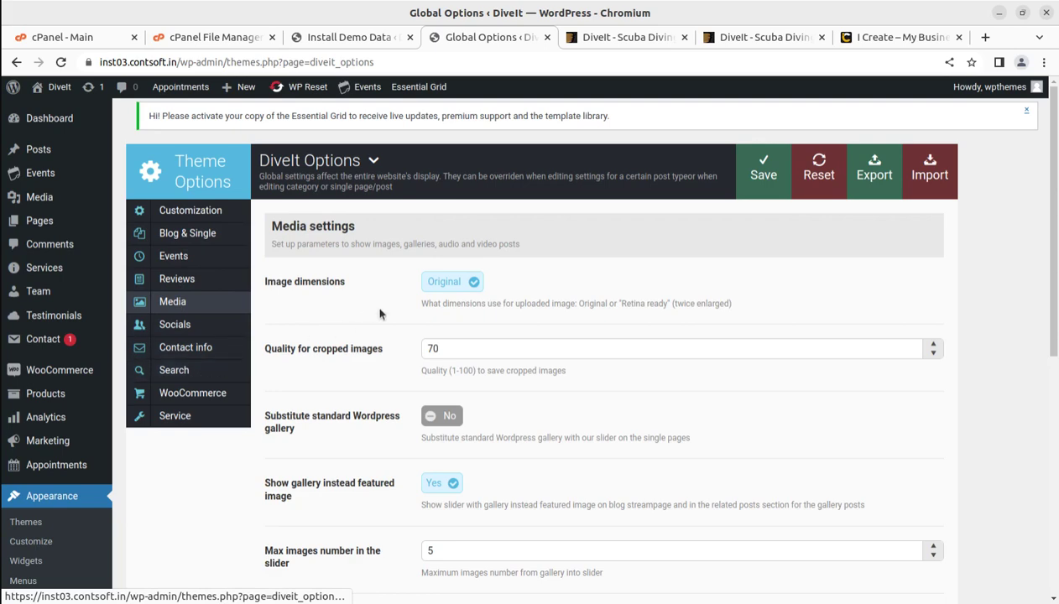
{"action": "scroll", "coordinate": [402, 348], "scroll_direction": "down", "scroll_amount": 3}
{"action": "scroll", "coordinate": [401, 348], "scroll_direction": "down", "scroll_amount": 3}
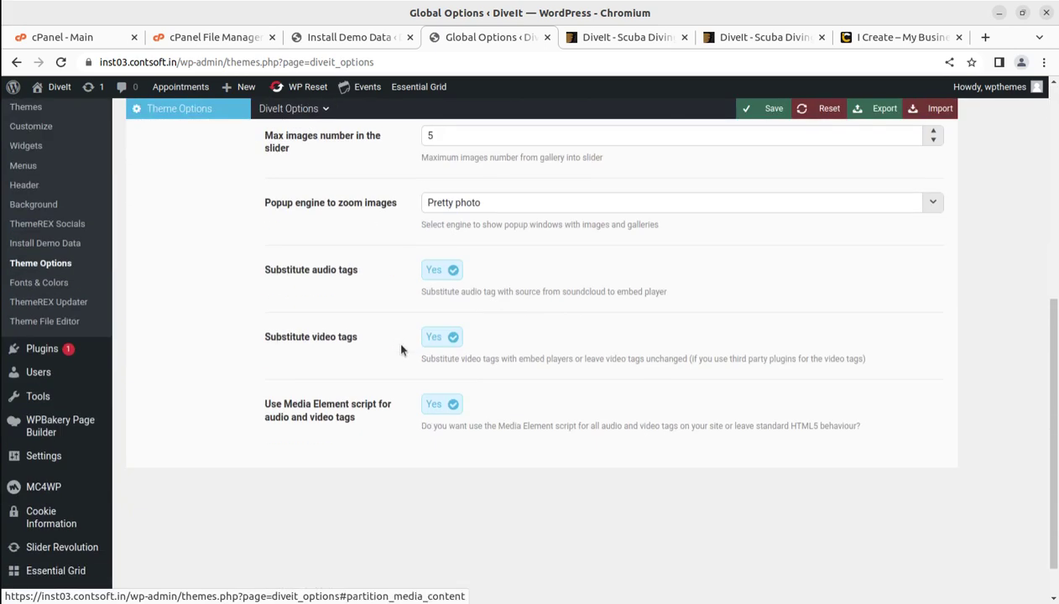
{"action": "scroll", "coordinate": [401, 348], "scroll_direction": "up", "scroll_amount": 5}
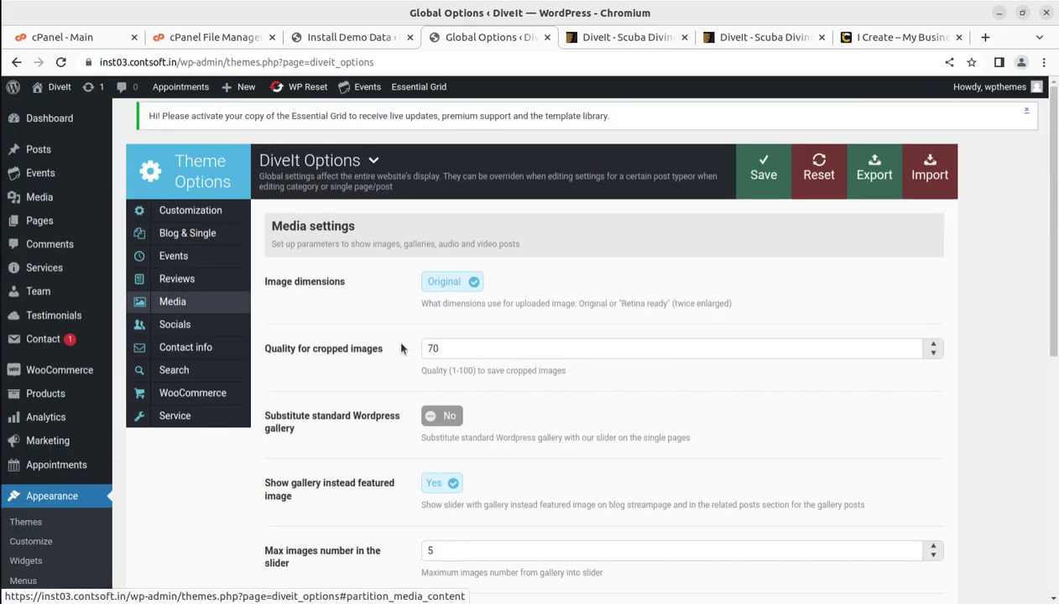
Look over the Socials, Contact info and Search sections of the theme options
{"action": "left_click", "coordinate": [175, 329]}
{"action": "left_click", "coordinate": [193, 351]}
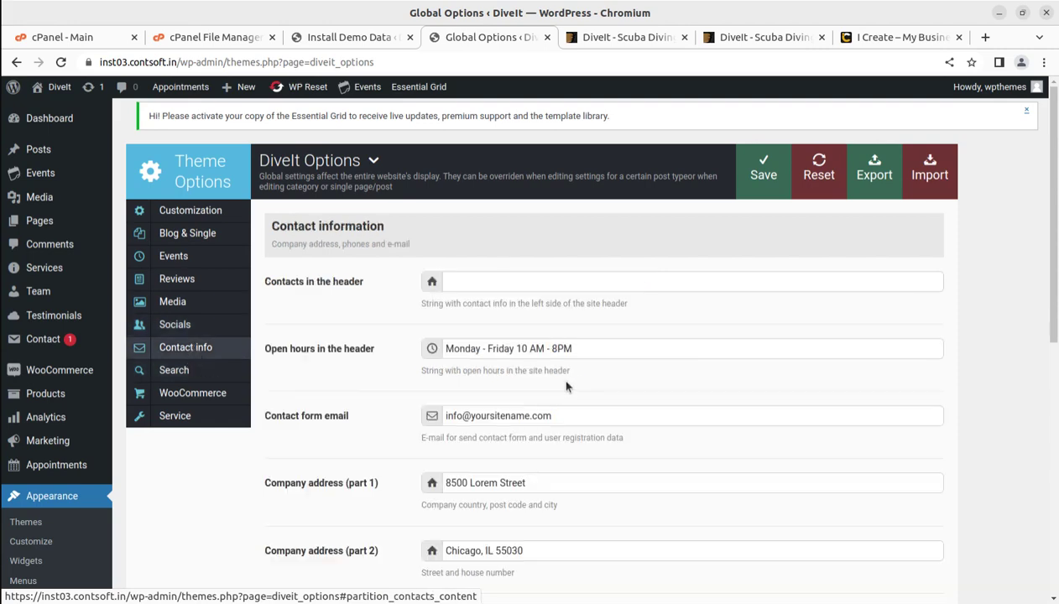
{"action": "scroll", "coordinate": [566, 386], "scroll_direction": "down", "scroll_amount": 2}
{"action": "left_click", "coordinate": [176, 206]}
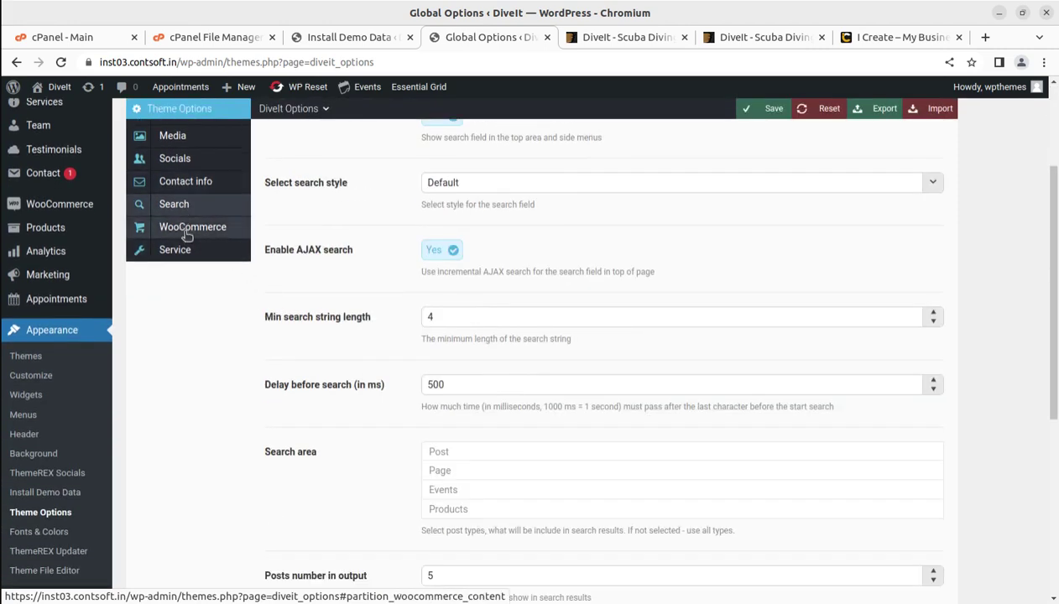
Look over the WooCommerce section, and examine the theme functionality settings in the Service section
{"action": "left_click", "coordinate": [188, 236]}
{"action": "left_click", "coordinate": [193, 256]}
{"action": "scroll", "coordinate": [327, 399], "scroll_direction": "up", "scroll_amount": 5}
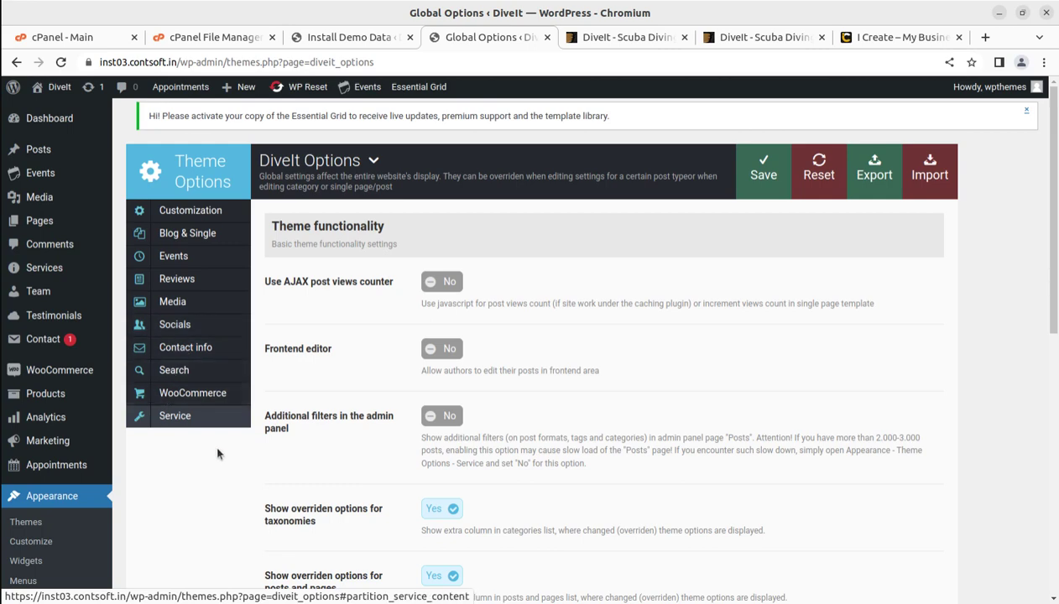
{"action": "scroll", "coordinate": [214, 445], "scroll_direction": "down", "scroll_amount": 3}
{"action": "scroll", "coordinate": [190, 415], "scroll_direction": "down", "scroll_amount": 2}
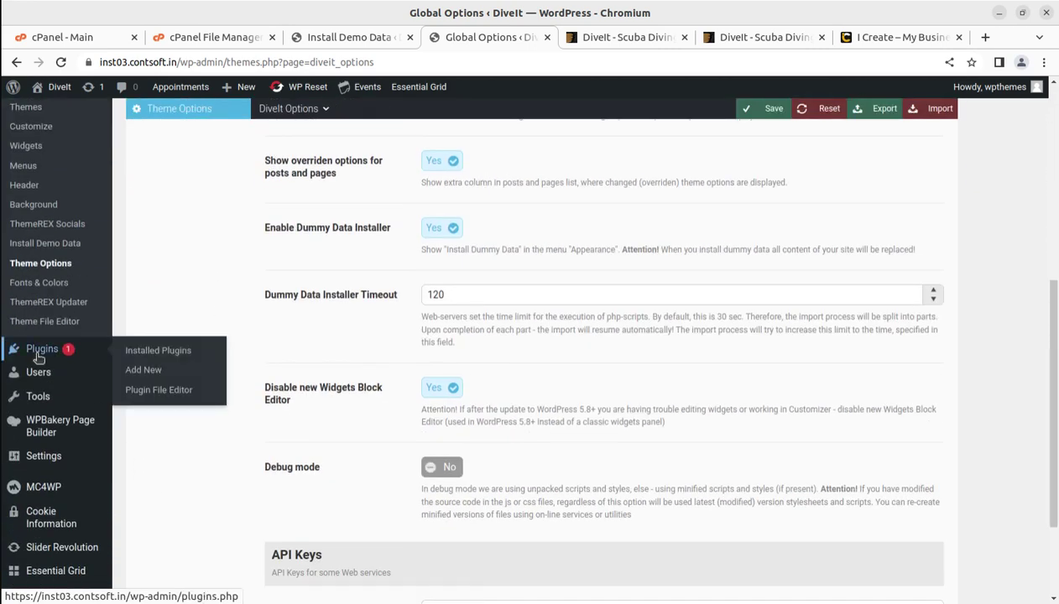
Open the Slider Revolution overview, and dismiss its welcome dialog to view the existing modules
{"action": "mouse_move", "coordinate": [35, 398]}
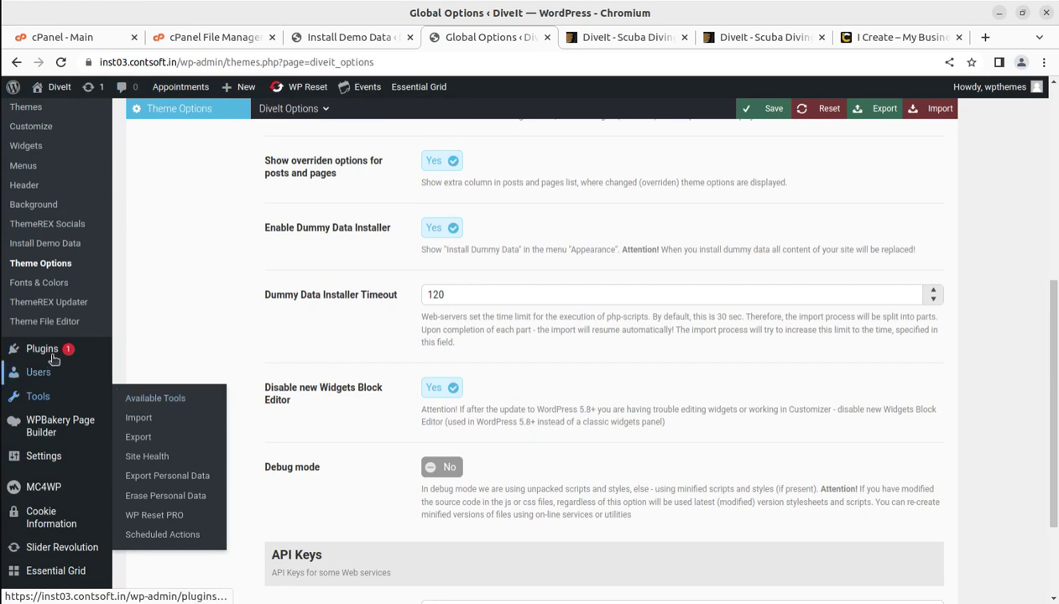
{"action": "scroll", "coordinate": [28, 453], "scroll_direction": "down", "scroll_amount": 2}
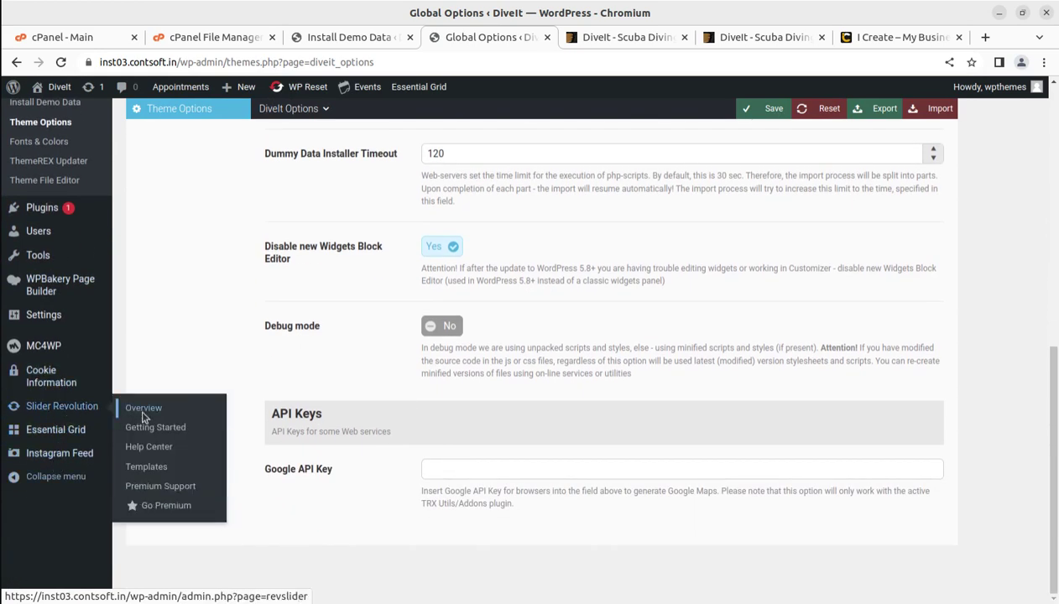
{"action": "left_click", "coordinate": [144, 411]}
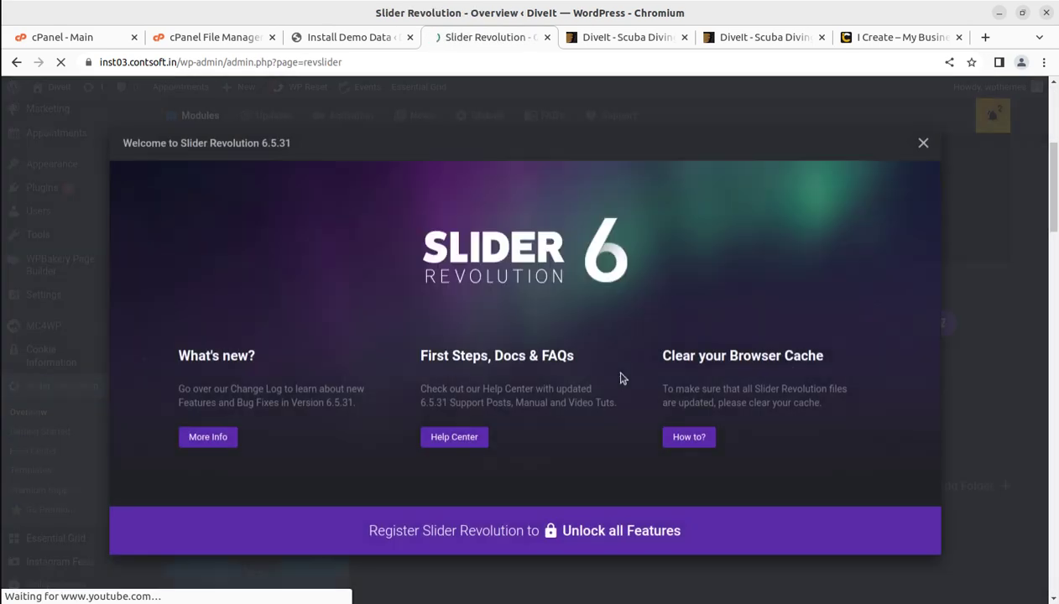
{"action": "left_click", "coordinate": [923, 143]}
{"action": "scroll", "coordinate": [484, 438], "scroll_direction": "down", "scroll_amount": 3}
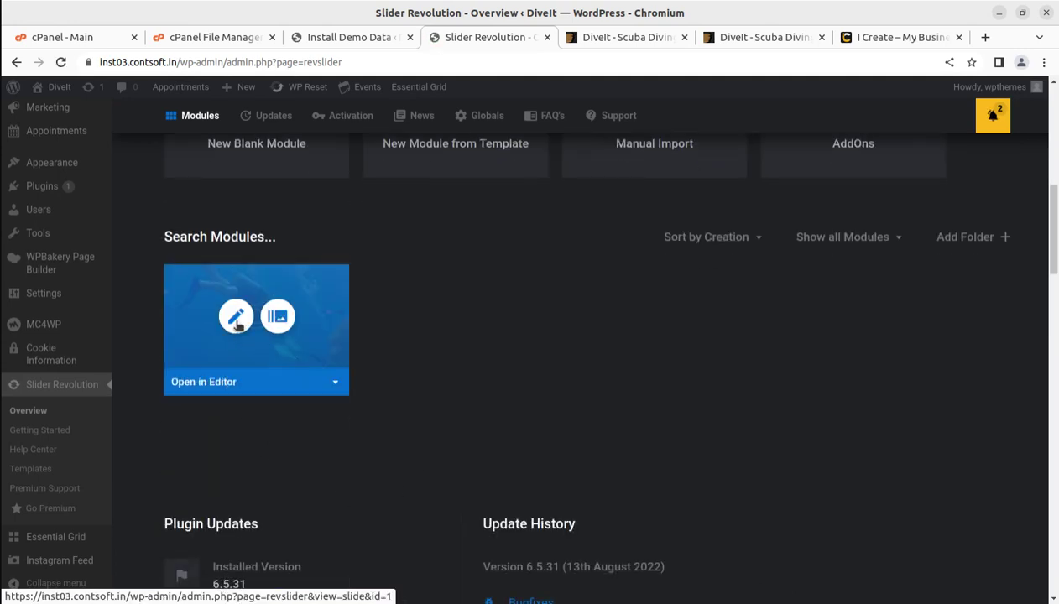
Open the diving slider module in the editor, and select the content of its headline text layer
{"action": "left_click", "coordinate": [236, 317]}
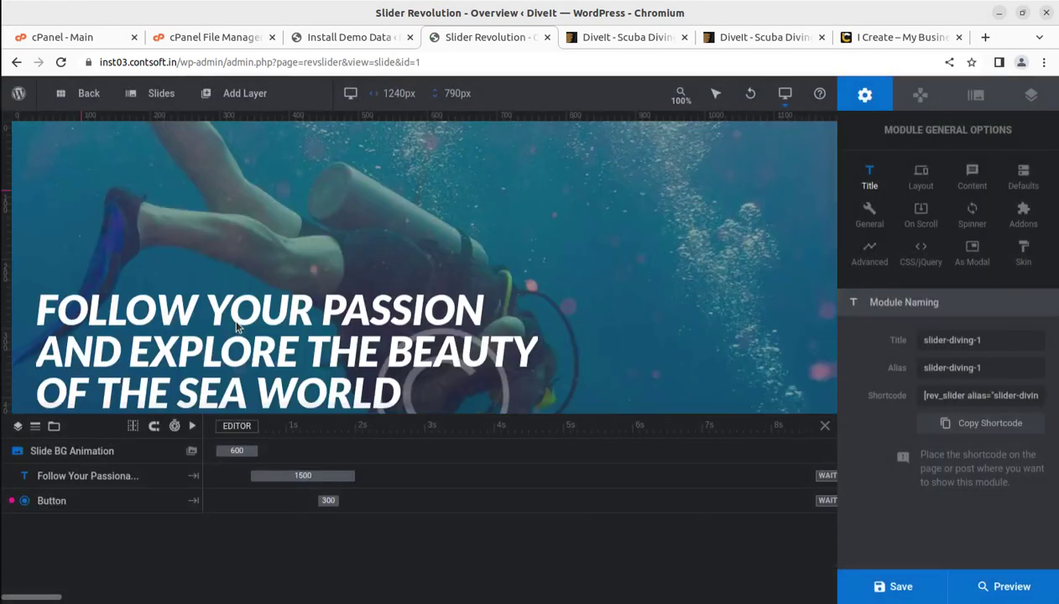
{"action": "left_click", "coordinate": [236, 326]}
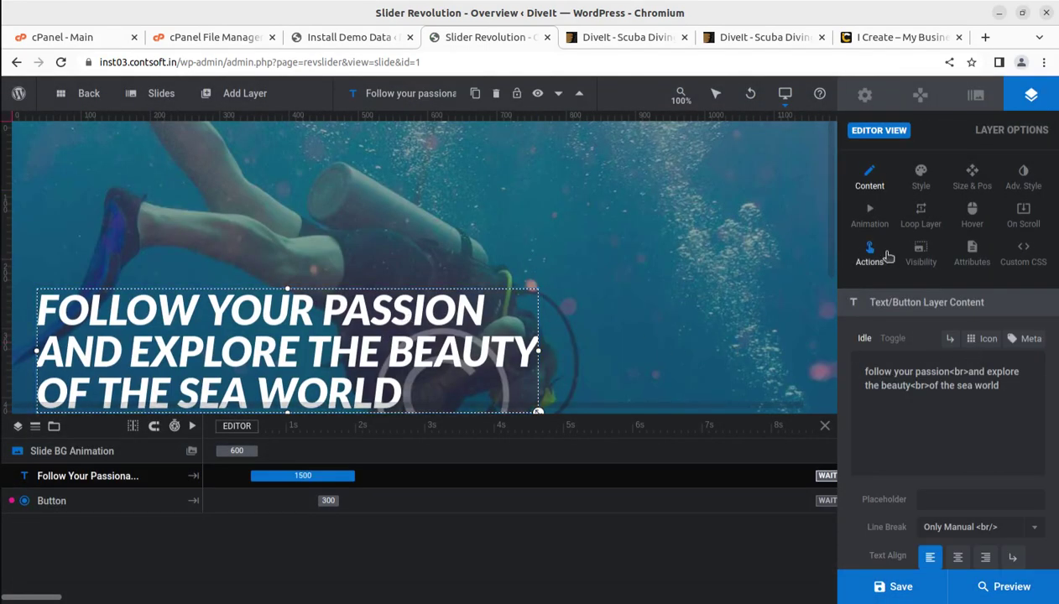
{"action": "triple_click", "coordinate": [997, 394]}
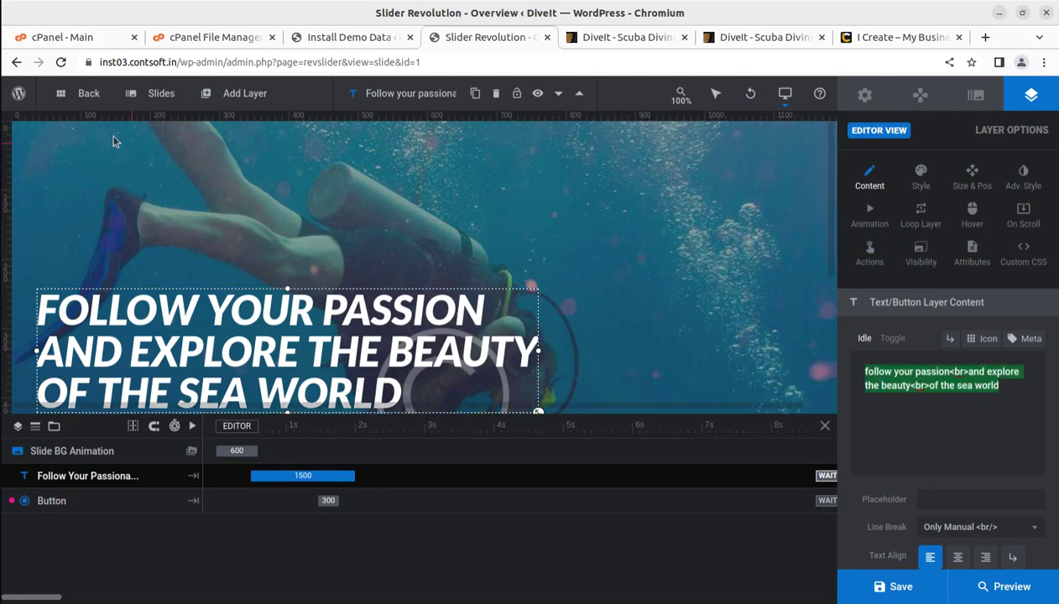
Leave the slider editor for the WordPress About page
{"action": "left_click", "coordinate": [18, 93]}
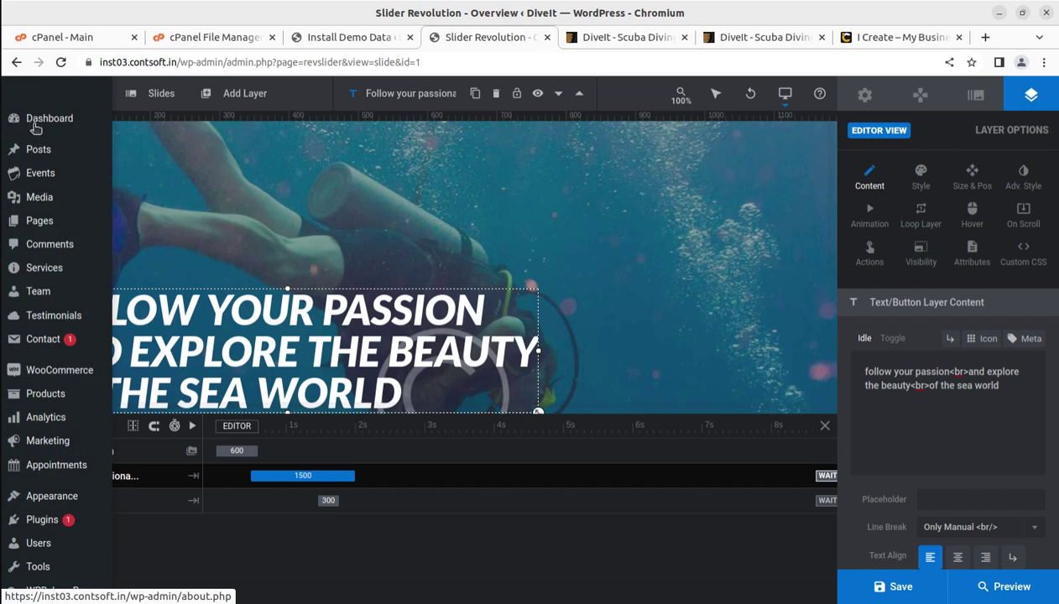
{"action": "left_click", "coordinate": [34, 126]}
{"action": "left_click", "coordinate": [645, 146]}
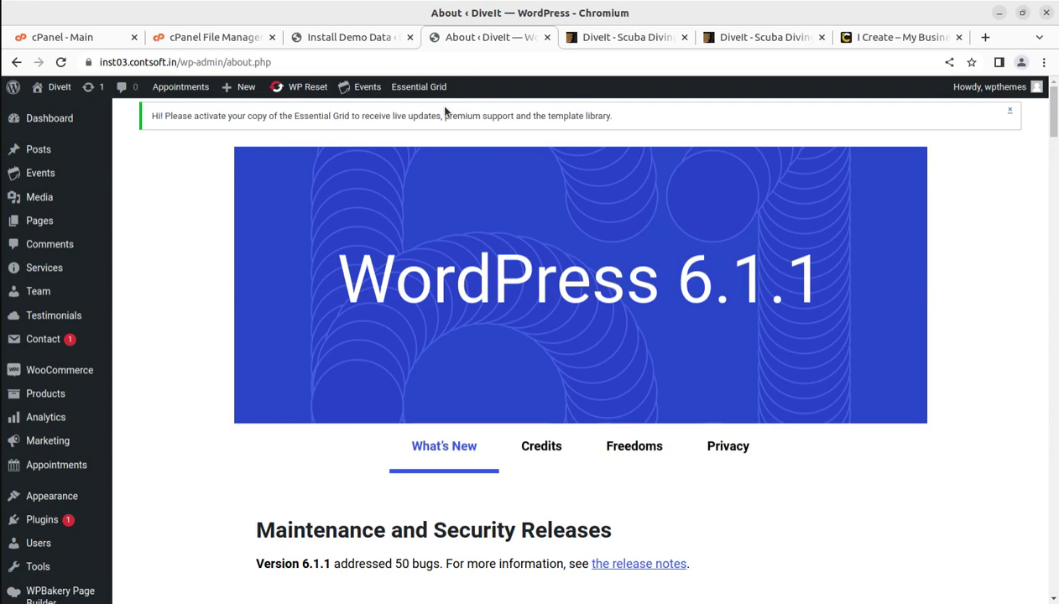
Close the About page's browser tab, and open the Media Library from the Install Demo Data page
{"action": "left_click", "coordinate": [338, 42]}
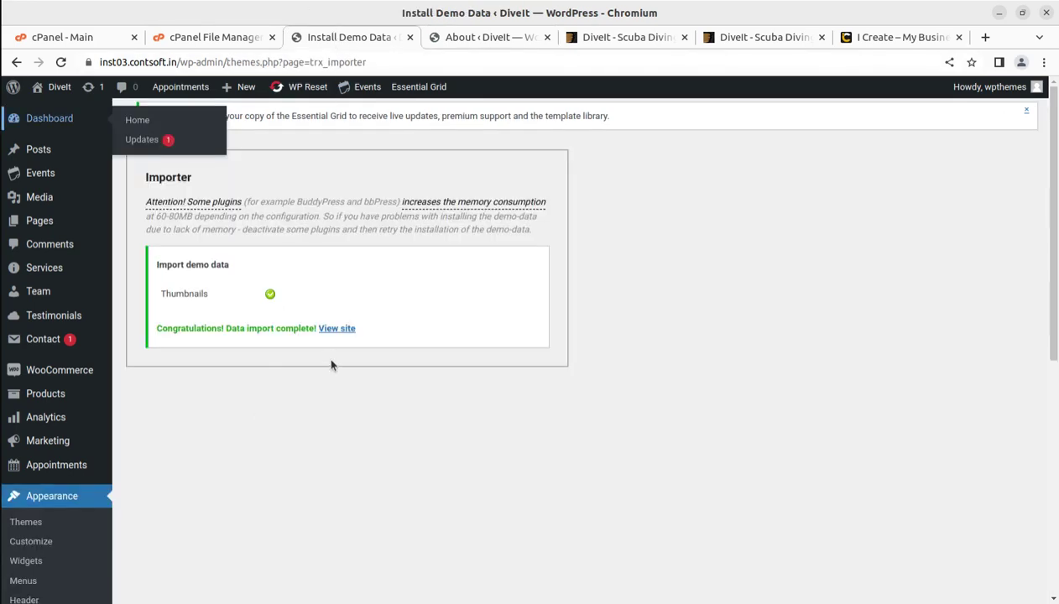
{"action": "left_click", "coordinate": [487, 39]}
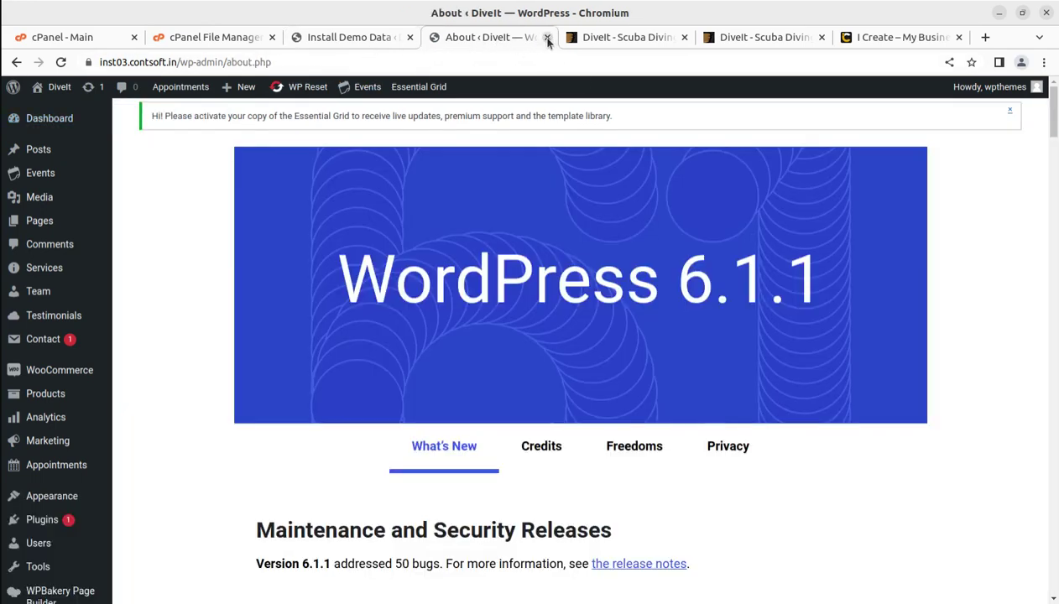
{"action": "left_click", "coordinate": [547, 39]}
{"action": "left_click", "coordinate": [369, 40]}
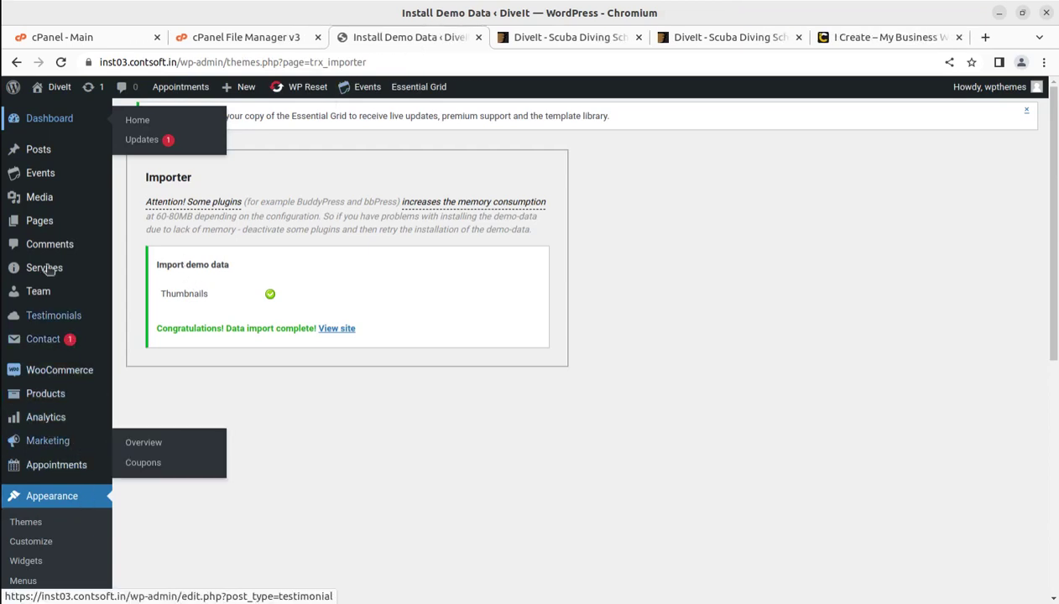
{"action": "left_click", "coordinate": [140, 200]}
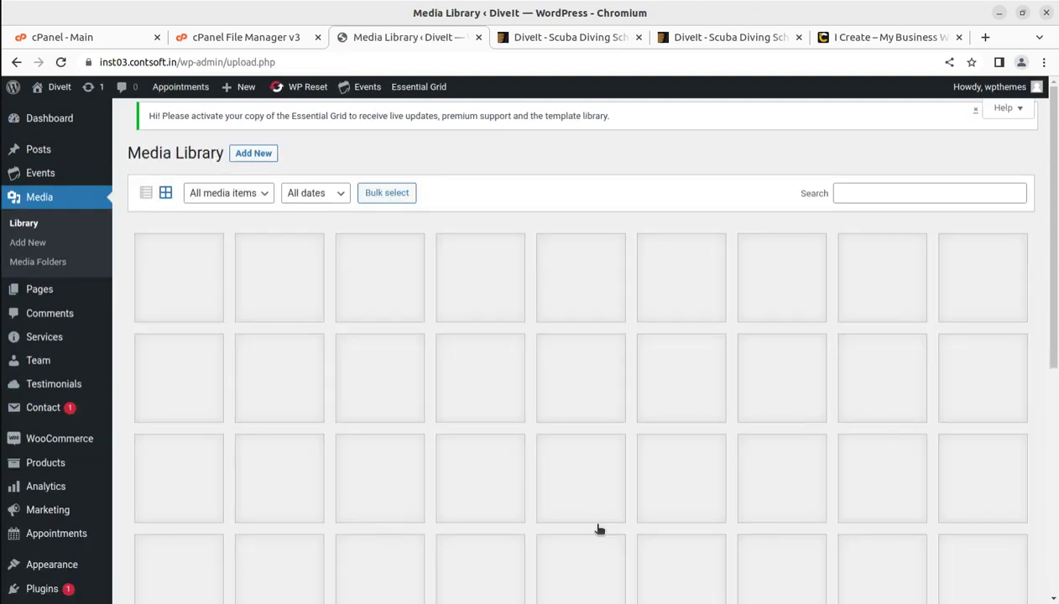
Look through the imported images in the Media Library down to the end of the grid
{"action": "scroll", "coordinate": [302, 340], "scroll_direction": "down", "scroll_amount": 5}
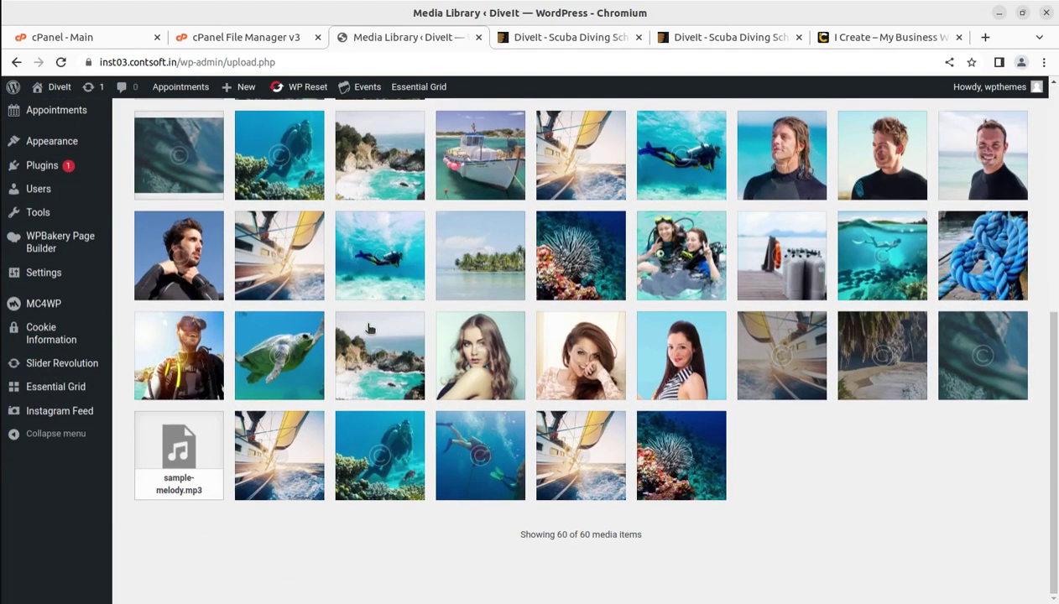
{"action": "scroll", "coordinate": [579, 546], "scroll_direction": "up", "scroll_amount": 6}
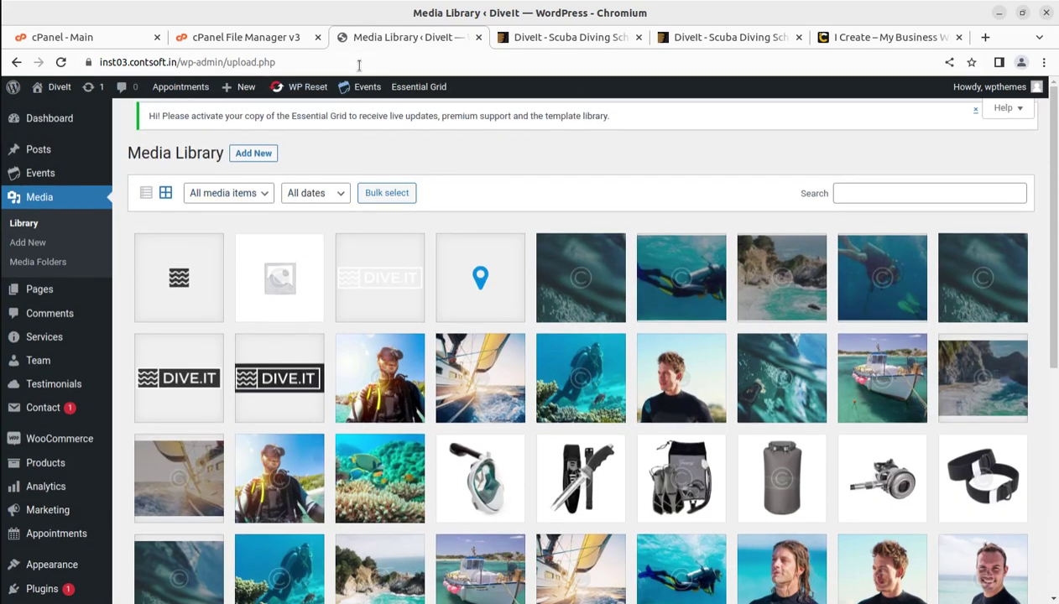
{"action": "mouse_move", "coordinate": [63, 128]}
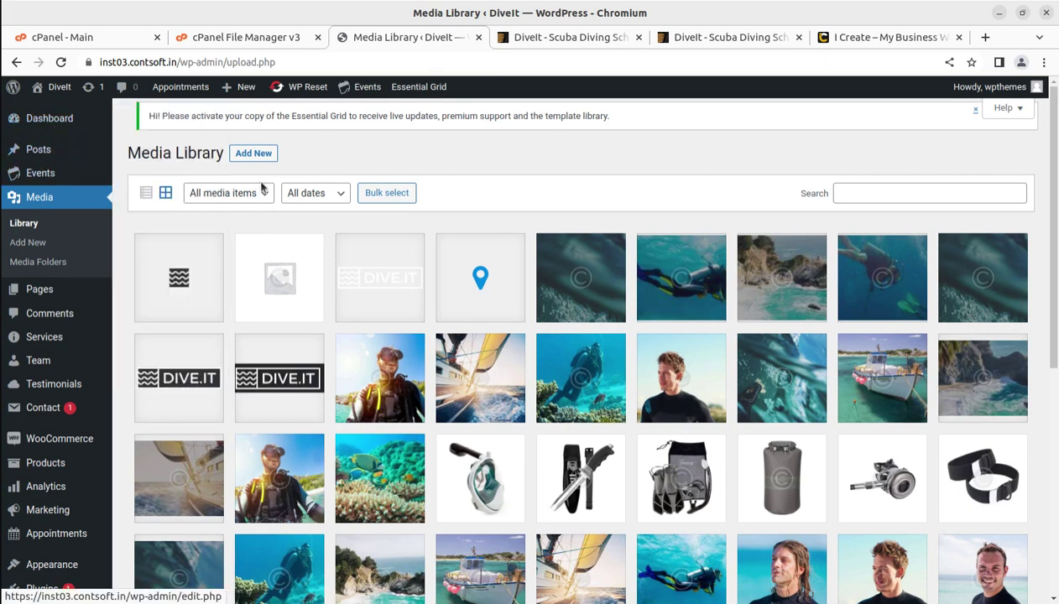
Review the DiveIt theme's ThemeForest page, highlighting part of its title and the Regular License price
{"action": "left_click", "coordinate": [526, 37]}
{"action": "scroll", "coordinate": [185, 303], "scroll_direction": "up", "scroll_amount": 3}
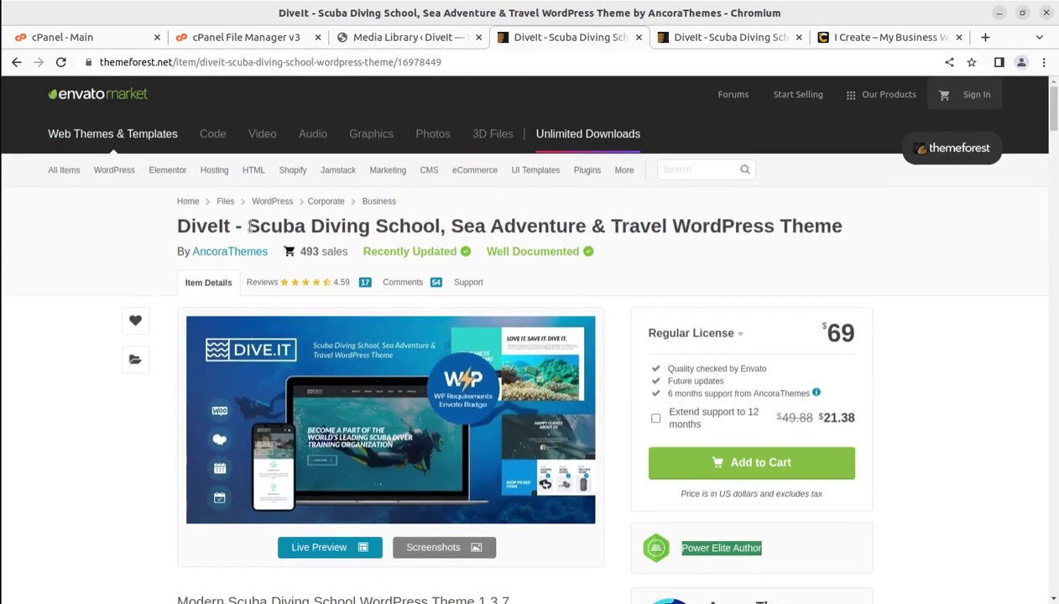
{"action": "left_click_drag", "start_coordinate": [250, 226], "coordinate": [554, 227]}
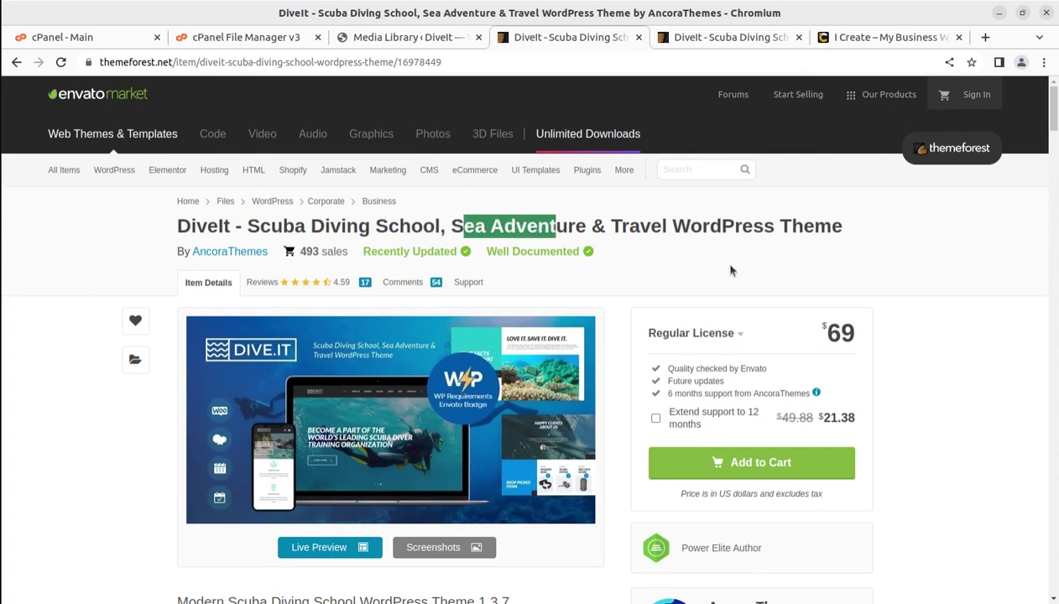
{"action": "scroll", "coordinate": [731, 270], "scroll_direction": "down", "scroll_amount": 5}
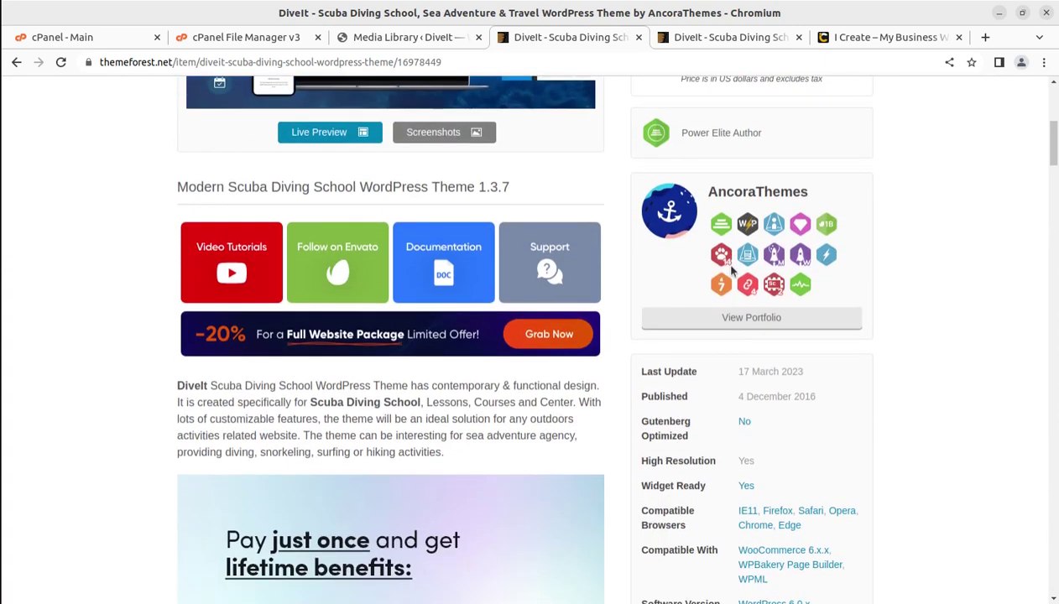
{"action": "mouse_move", "coordinate": [731, 270]}
{"action": "scroll", "coordinate": [602, 335], "scroll_direction": "up", "scroll_amount": 3}
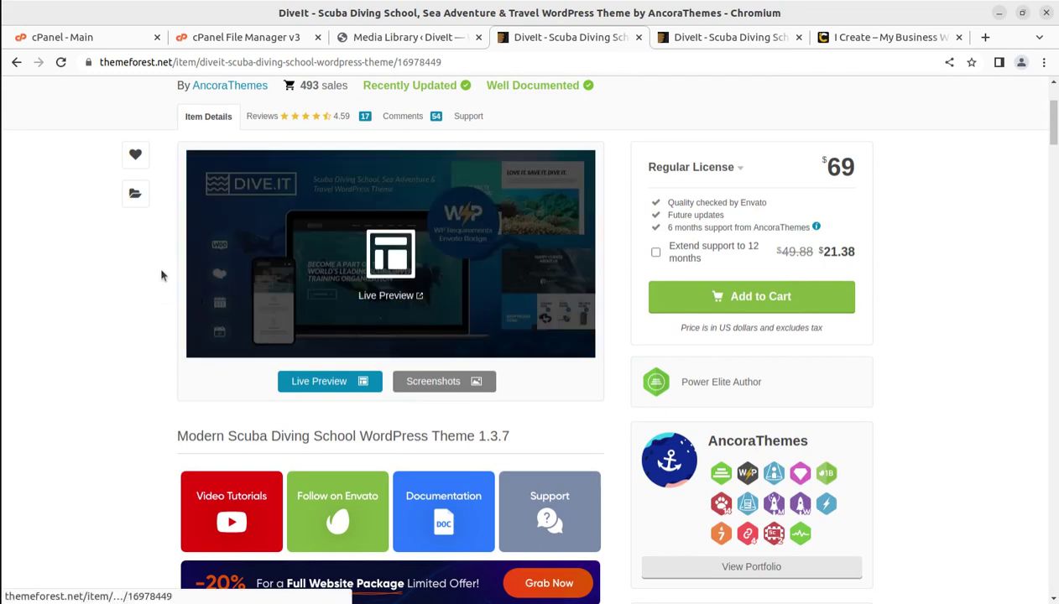
{"action": "left_click_drag", "start_coordinate": [815, 160], "coordinate": [862, 172]}
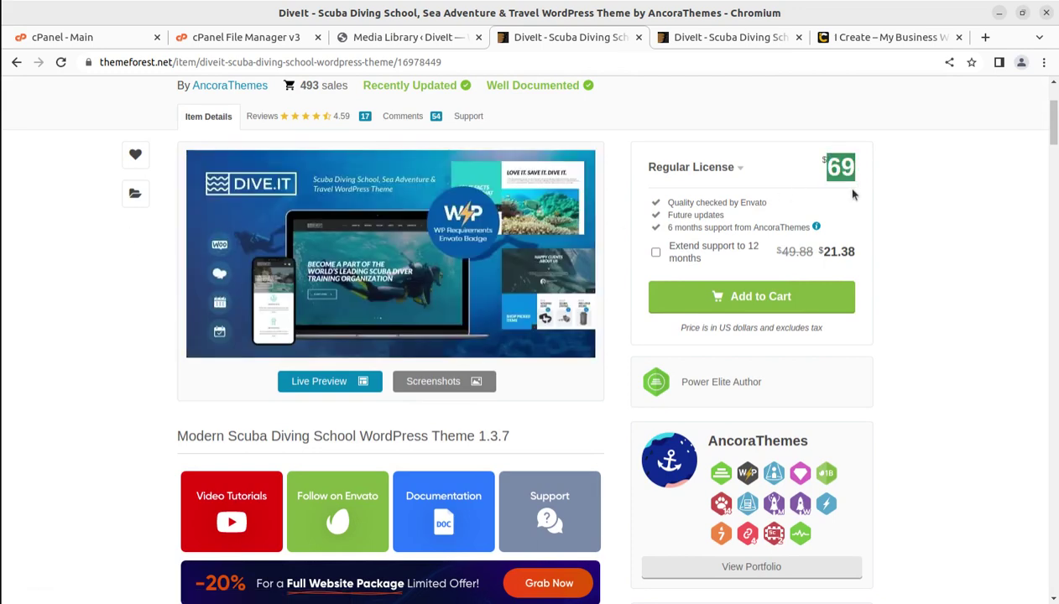
{"action": "scroll", "coordinate": [886, 287], "scroll_direction": "down", "scroll_amount": 1}
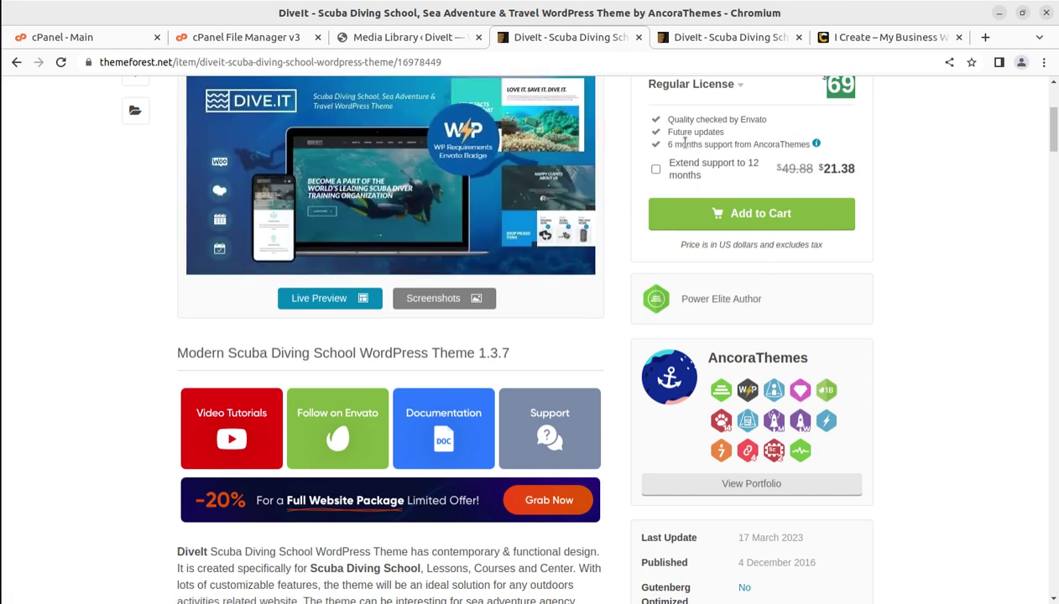
Switch to the i-Create website and review its service options, highlighting the "Create at Own" and "Create with Mentor" headings
{"action": "left_click", "coordinate": [857, 39]}
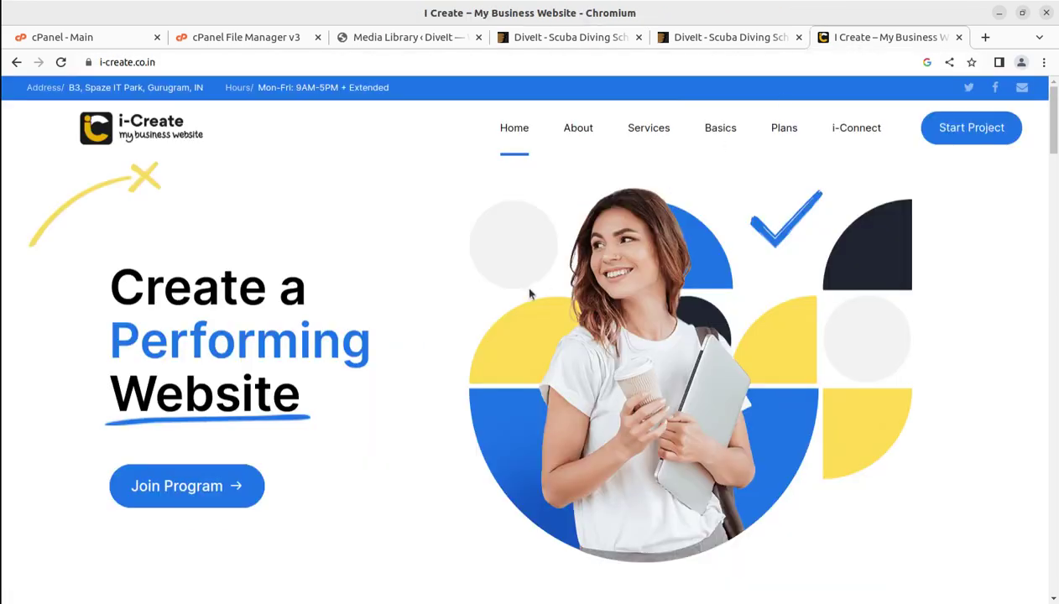
{"action": "scroll", "coordinate": [463, 303], "scroll_direction": "down", "scroll_amount": 5}
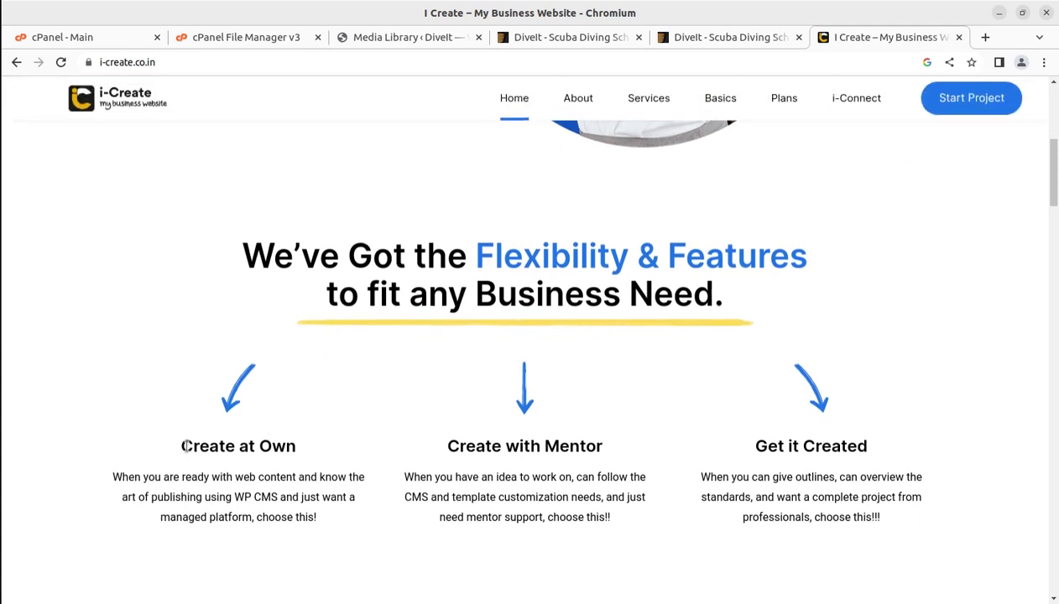
{"action": "left_click_drag", "start_coordinate": [183, 446], "coordinate": [313, 461]}
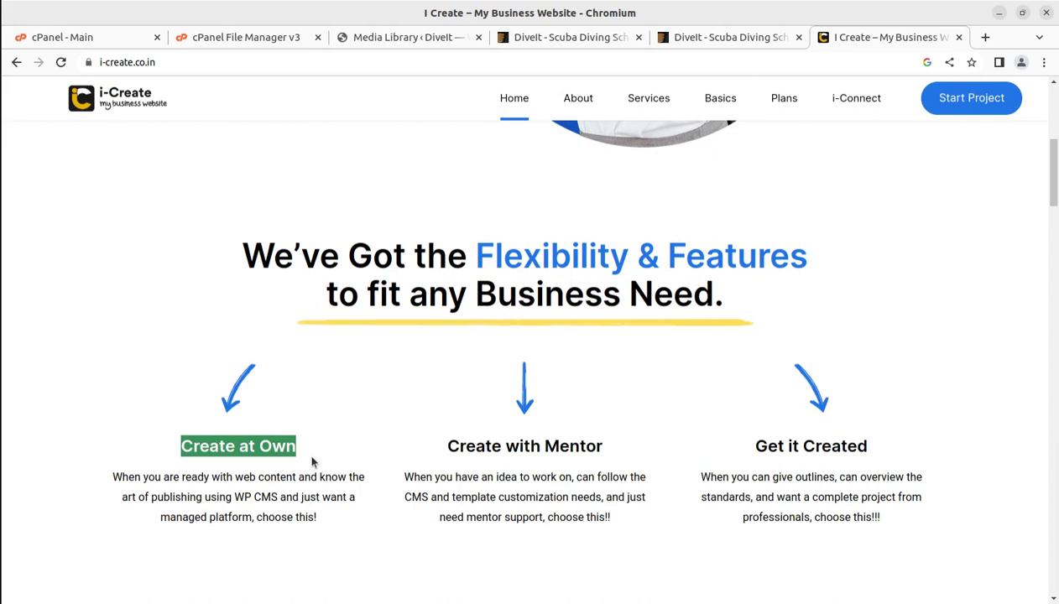
{"action": "left_click_drag", "start_coordinate": [443, 445], "coordinate": [605, 454]}
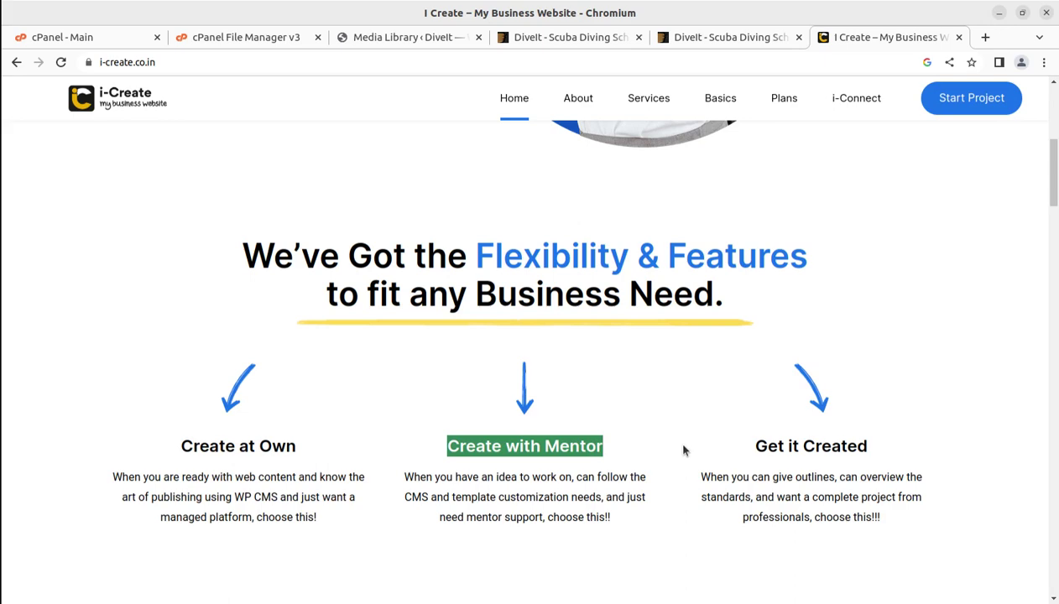
{"action": "scroll", "coordinate": [684, 450], "scroll_direction": "up", "scroll_amount": 10}
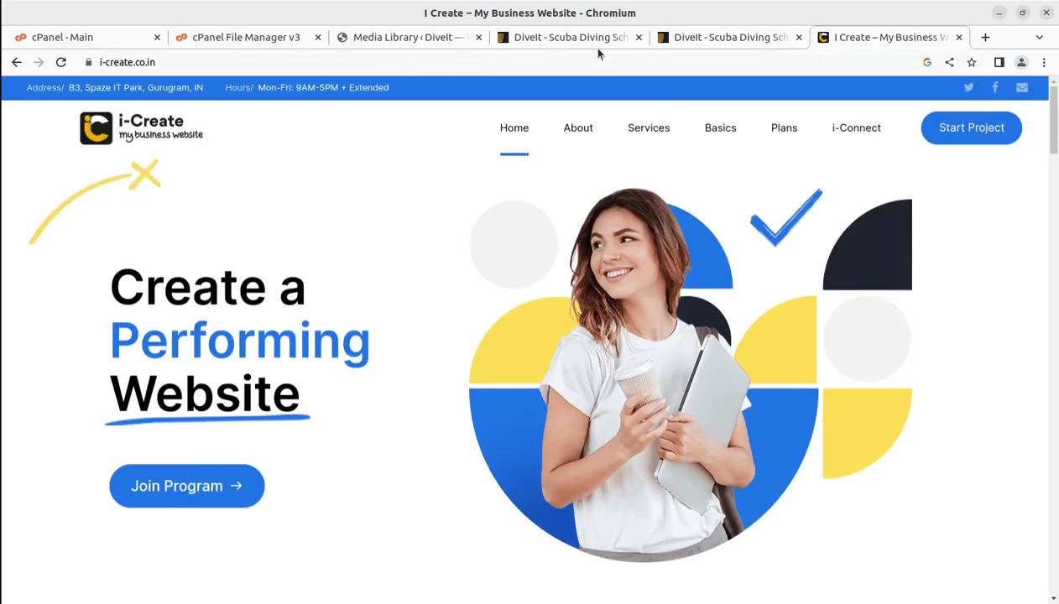
Return to the DiveIt theme's ThemeForest page and highlight "Scuba Diving School" in its title
{"action": "left_click", "coordinate": [570, 38]}
{"action": "scroll", "coordinate": [142, 406], "scroll_direction": "up", "scroll_amount": 3}
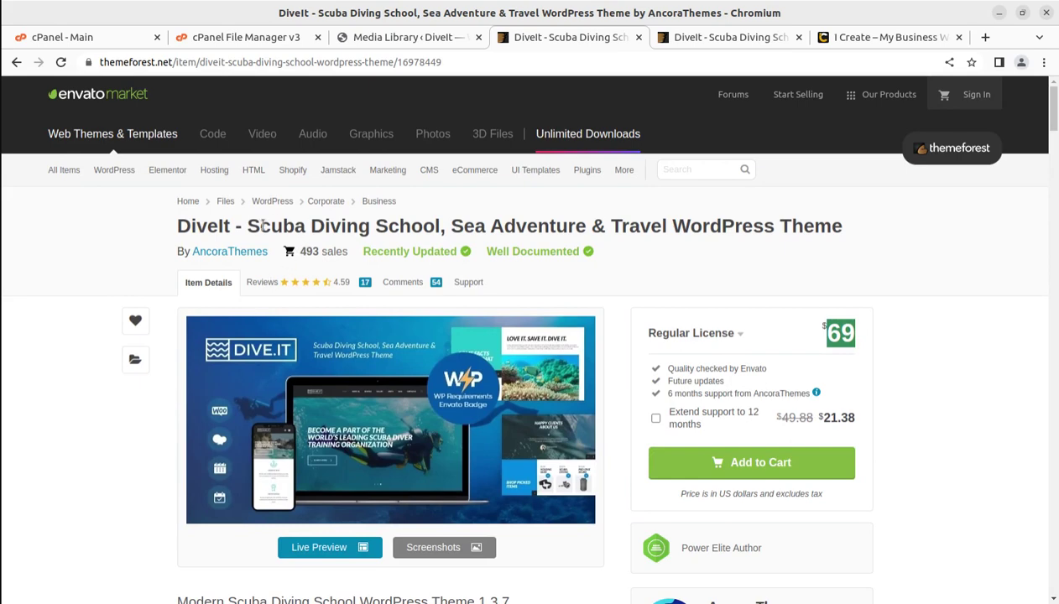
{"action": "left_click_drag", "start_coordinate": [247, 225], "coordinate": [437, 229]}
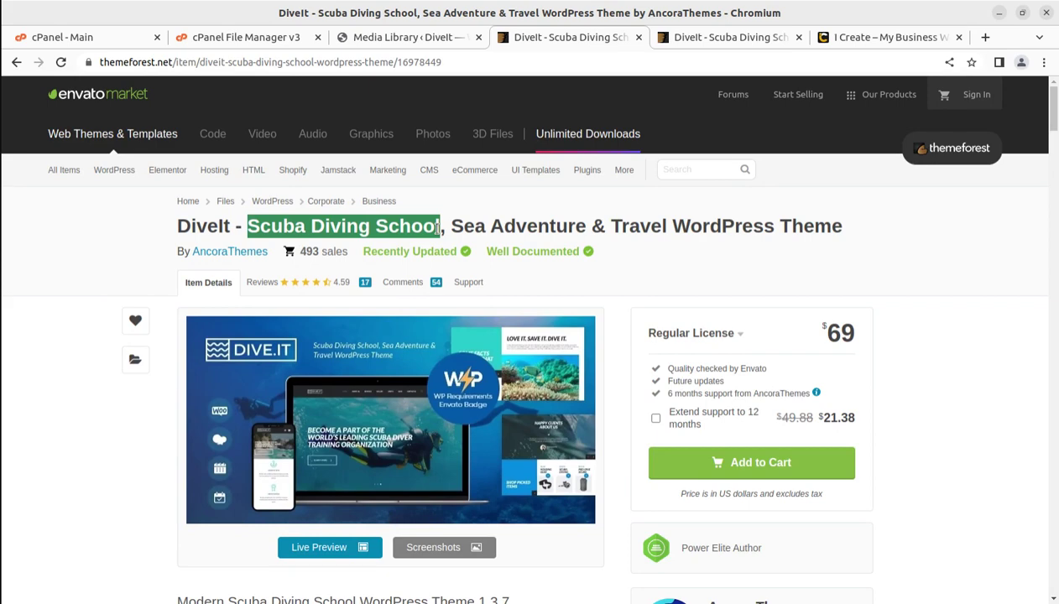
{"action": "left_click_drag", "start_coordinate": [437, 229], "coordinate": [442, 229]}
Return to the WordPress Media Library and open the DiveIt site's front end
{"action": "left_click", "coordinate": [408, 37]}
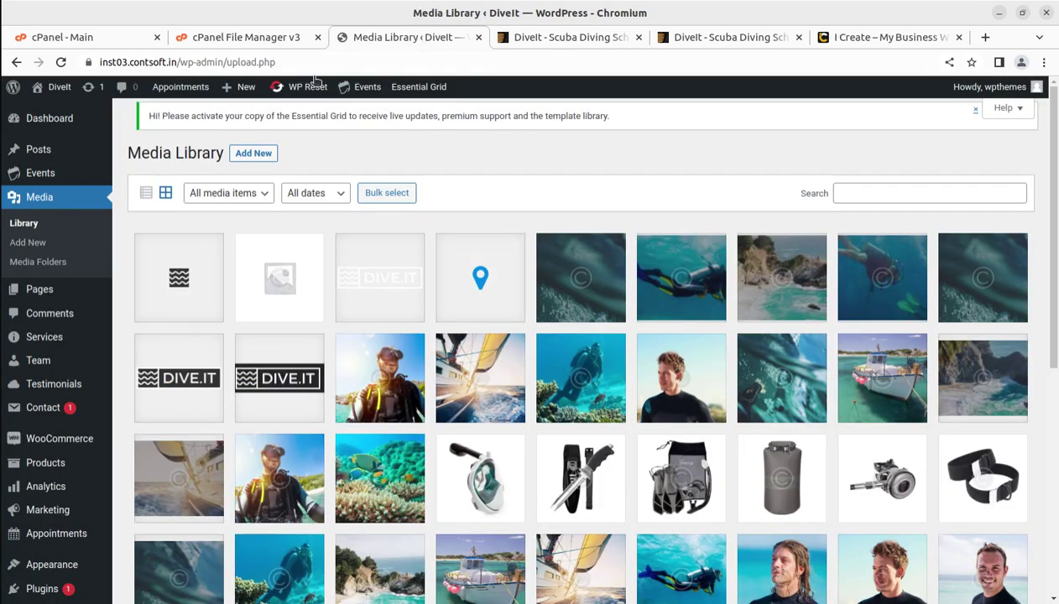
{"action": "mouse_move", "coordinate": [54, 87]}
{"action": "left_click", "coordinate": [49, 113]}
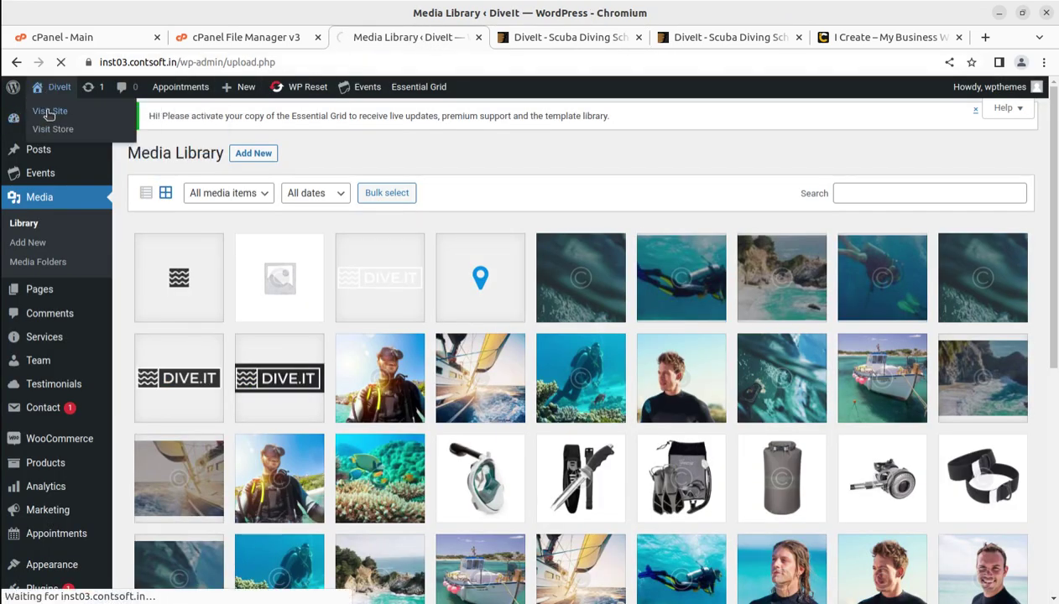